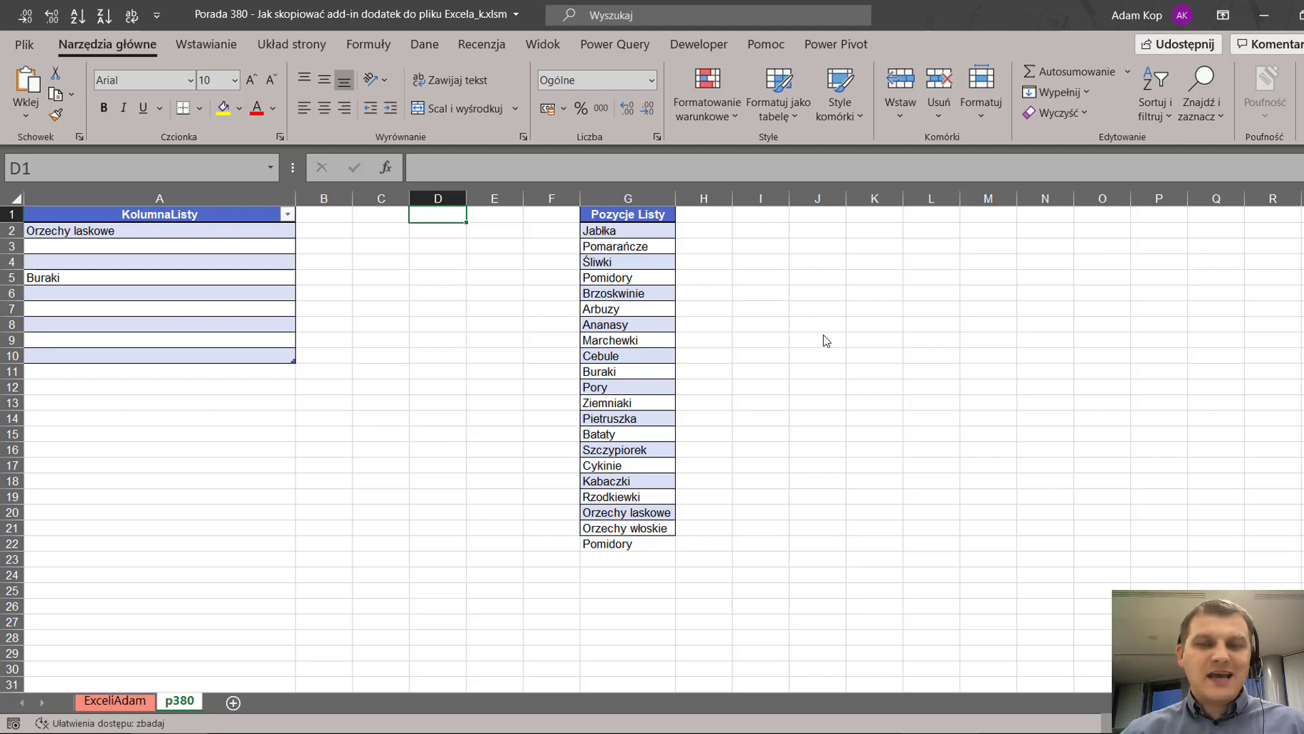
Step: Glance at the List Search add-in page, then view cell A5's Buraki validation list in Excel
key(alt+Tab)
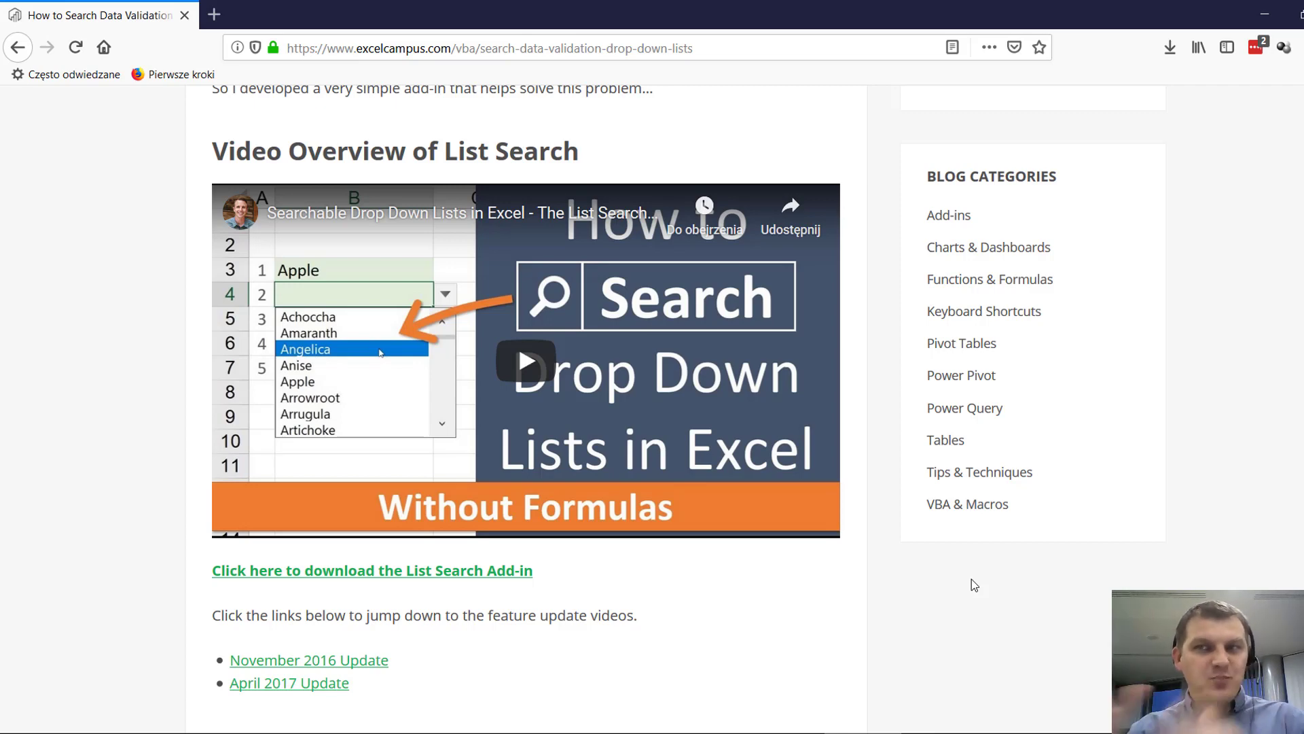
click(1266, 18)
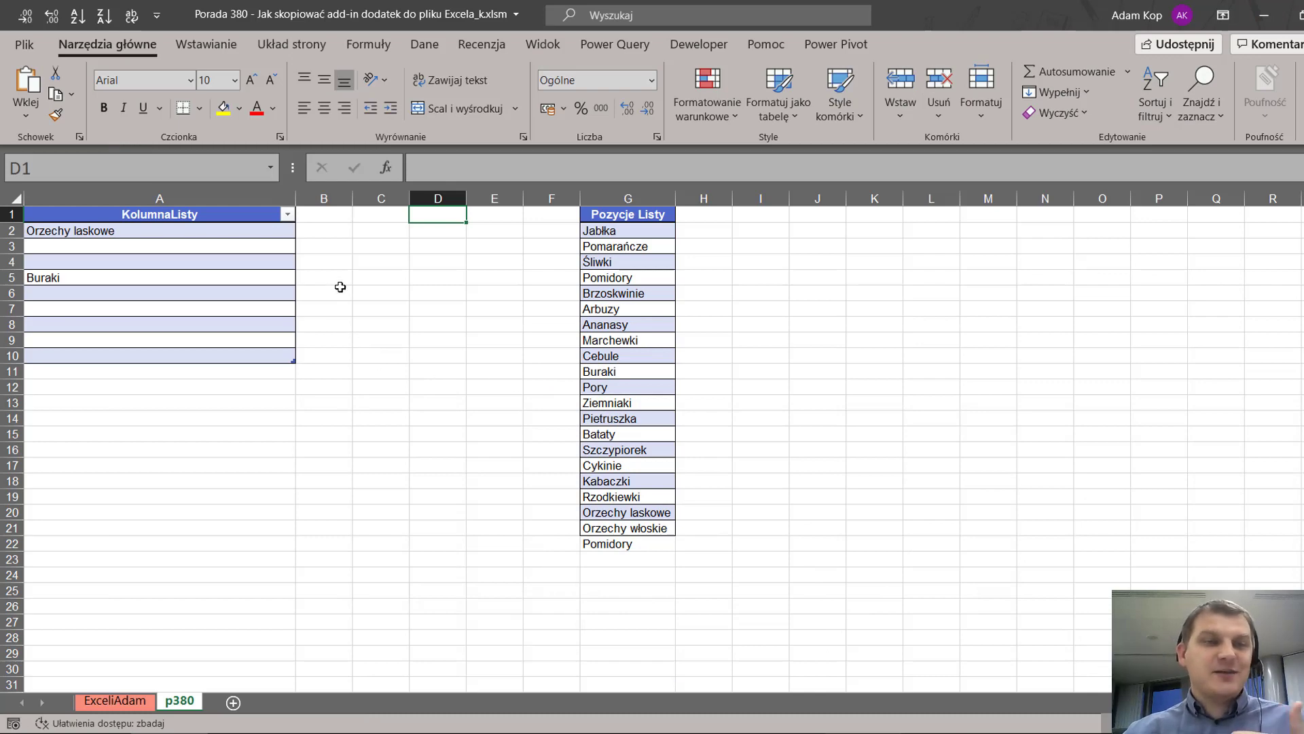
click(282, 262)
click(292, 277)
click(303, 278)
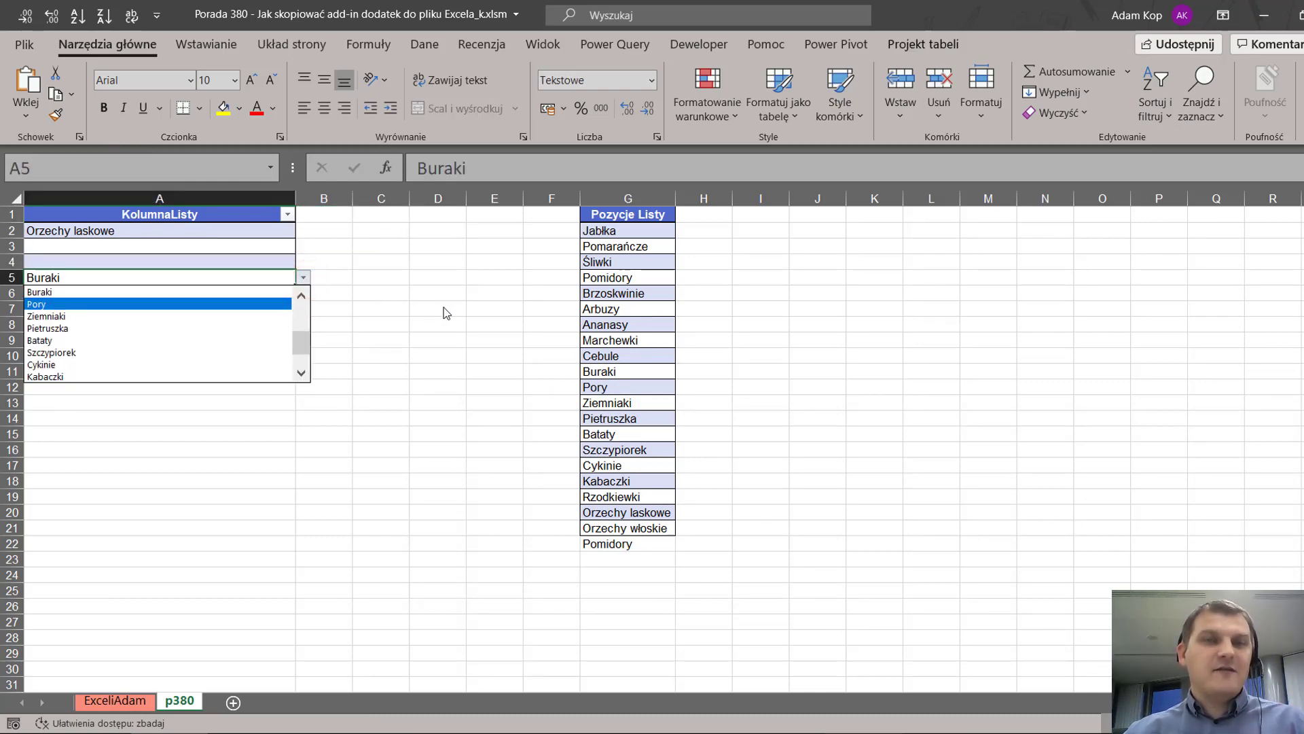
key(Escape)
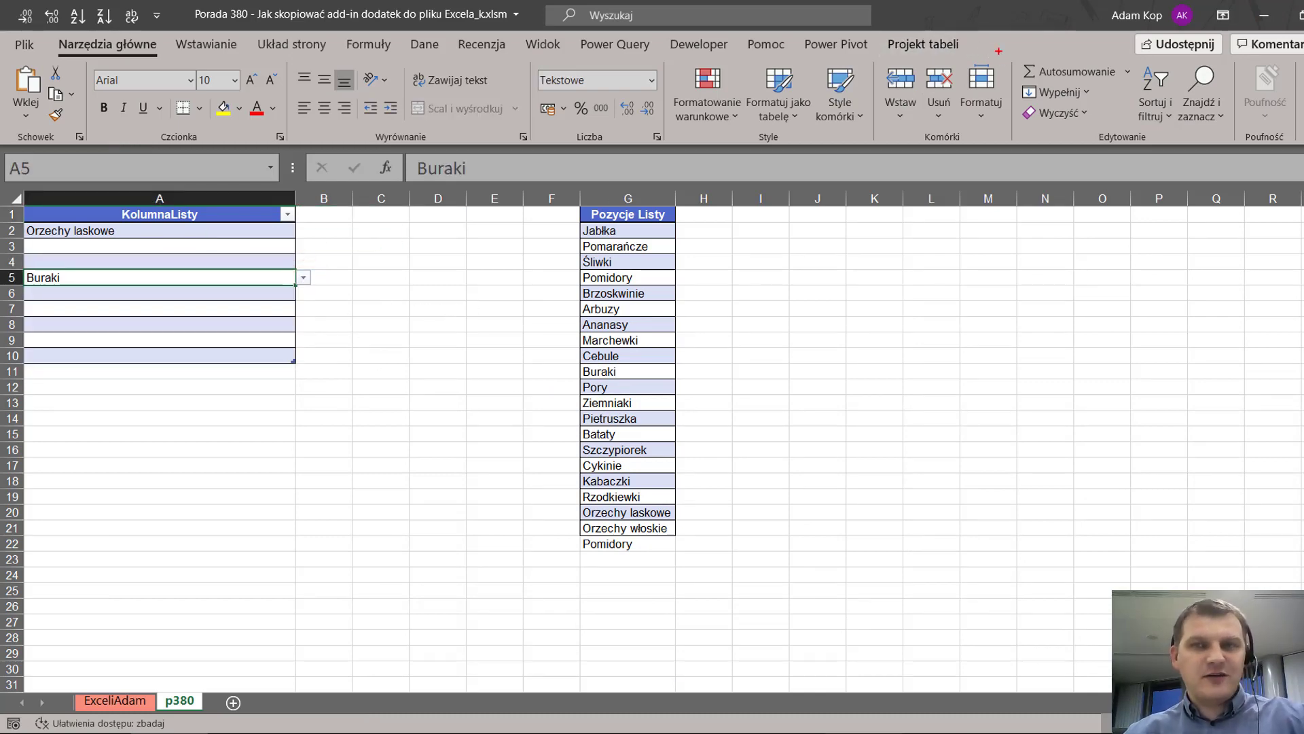
Step: Select the empty cell A6, then cell E6 outside the table
drag(999, 51, 1060, 102)
key(Escape)
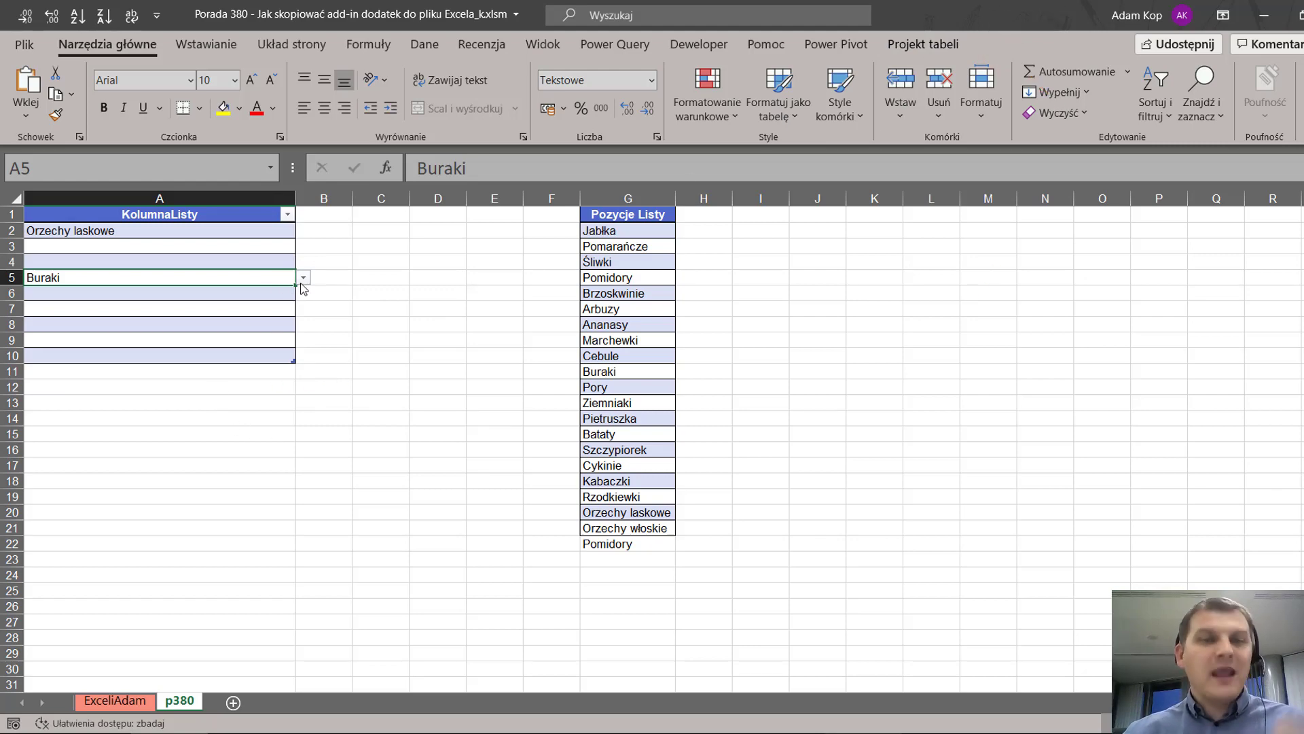
click(256, 293)
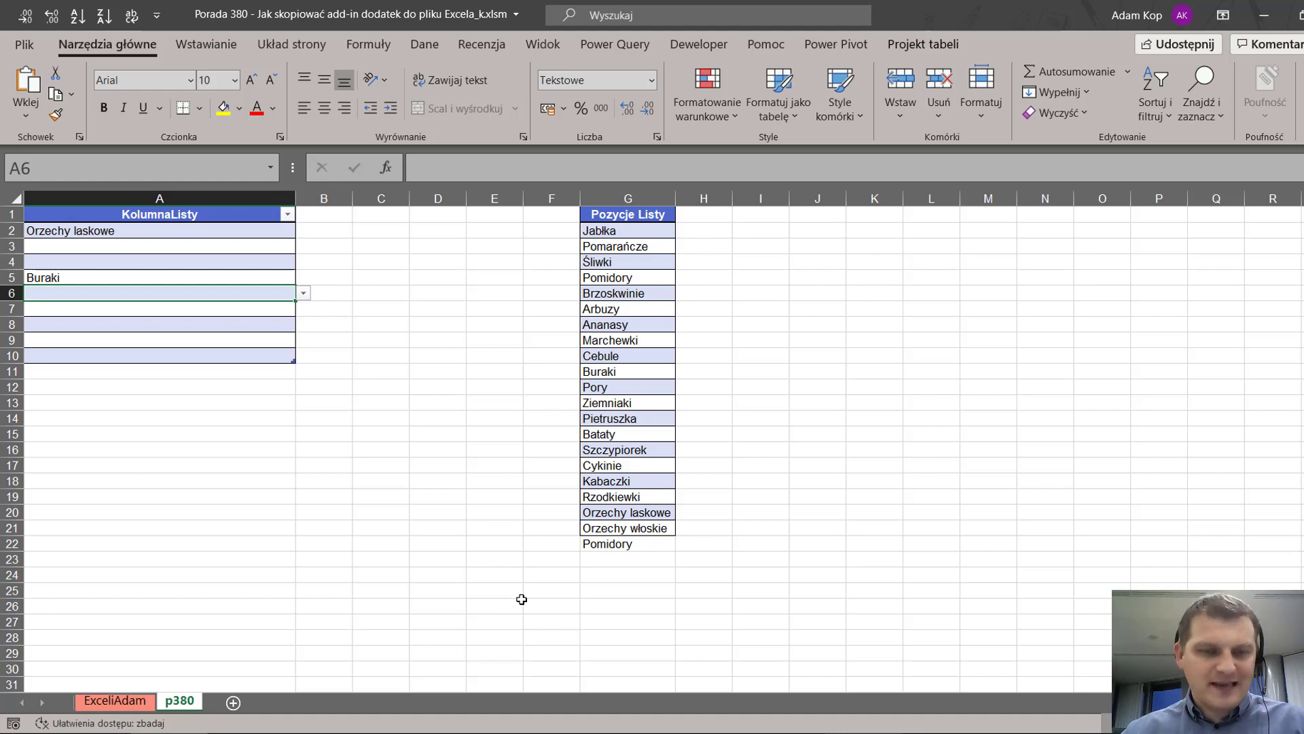
click(470, 297)
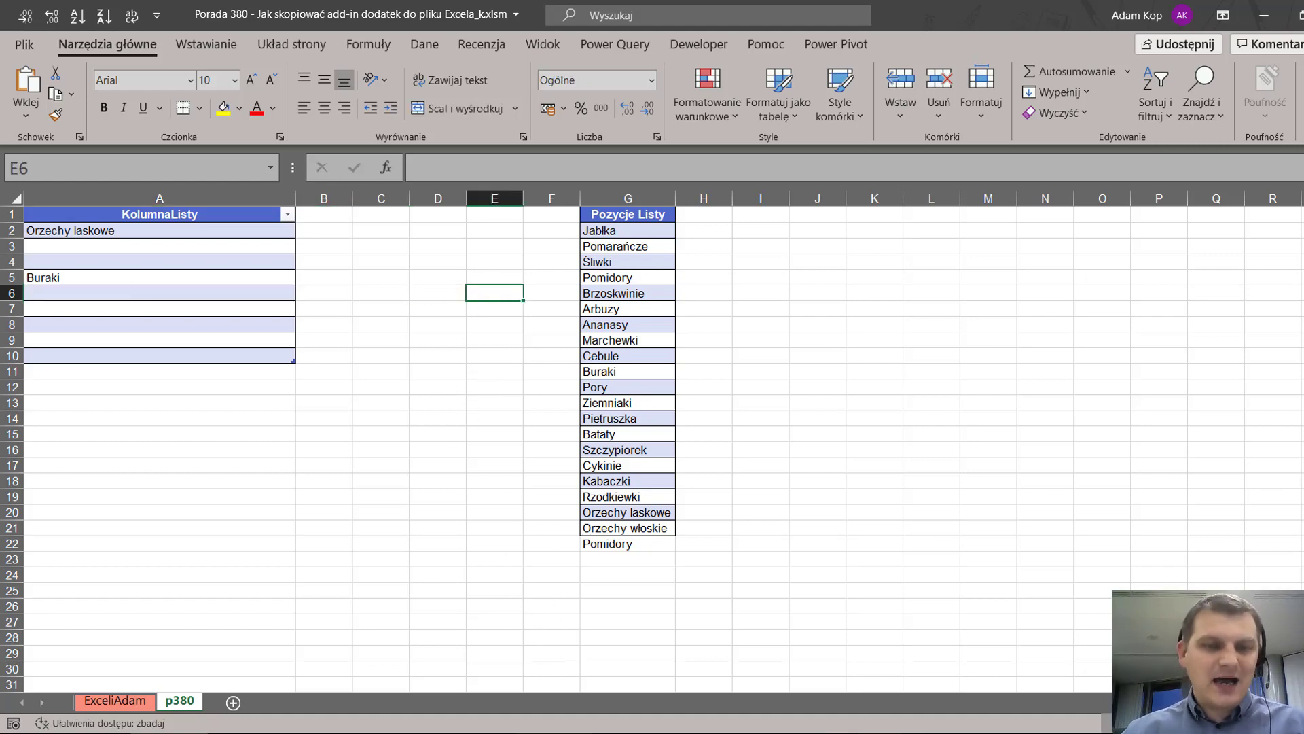
Step: Open EC_List_Search.xlam from File Explorer in Excel
key(alt+Tab)
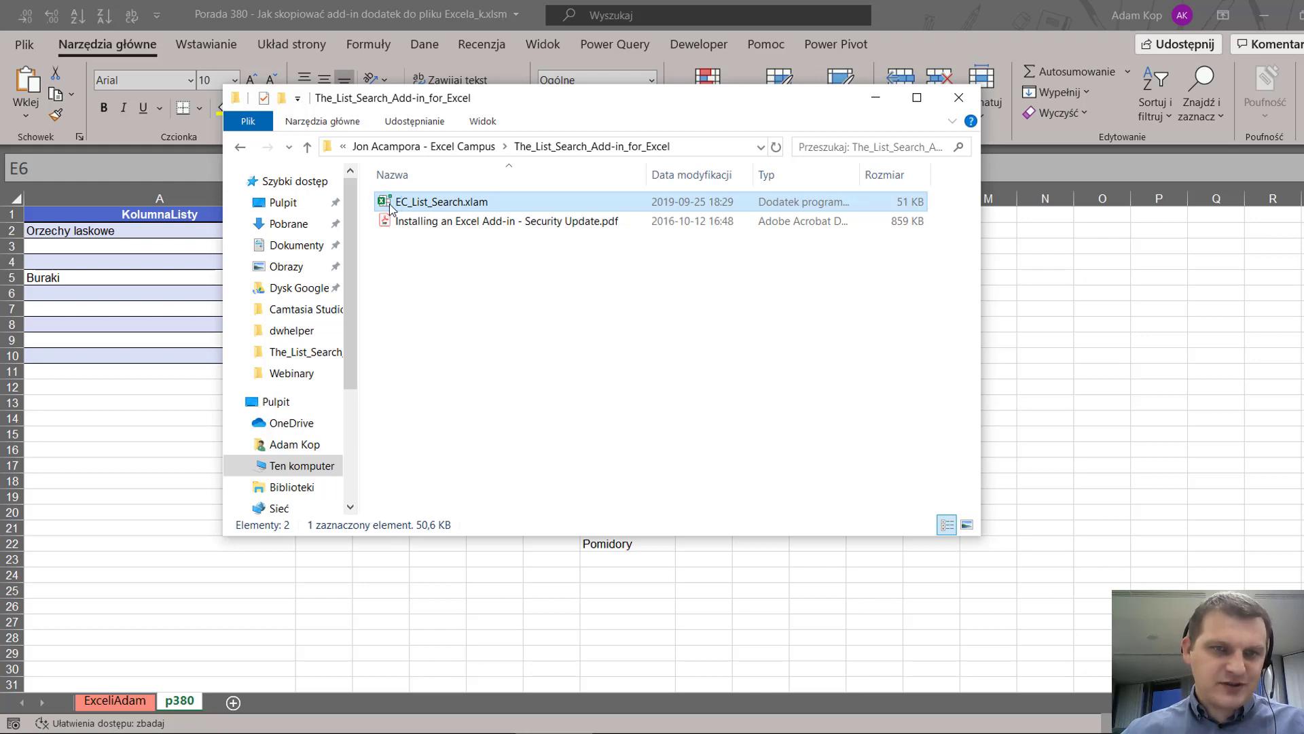
right_click(390, 204)
mouse_move(464, 337)
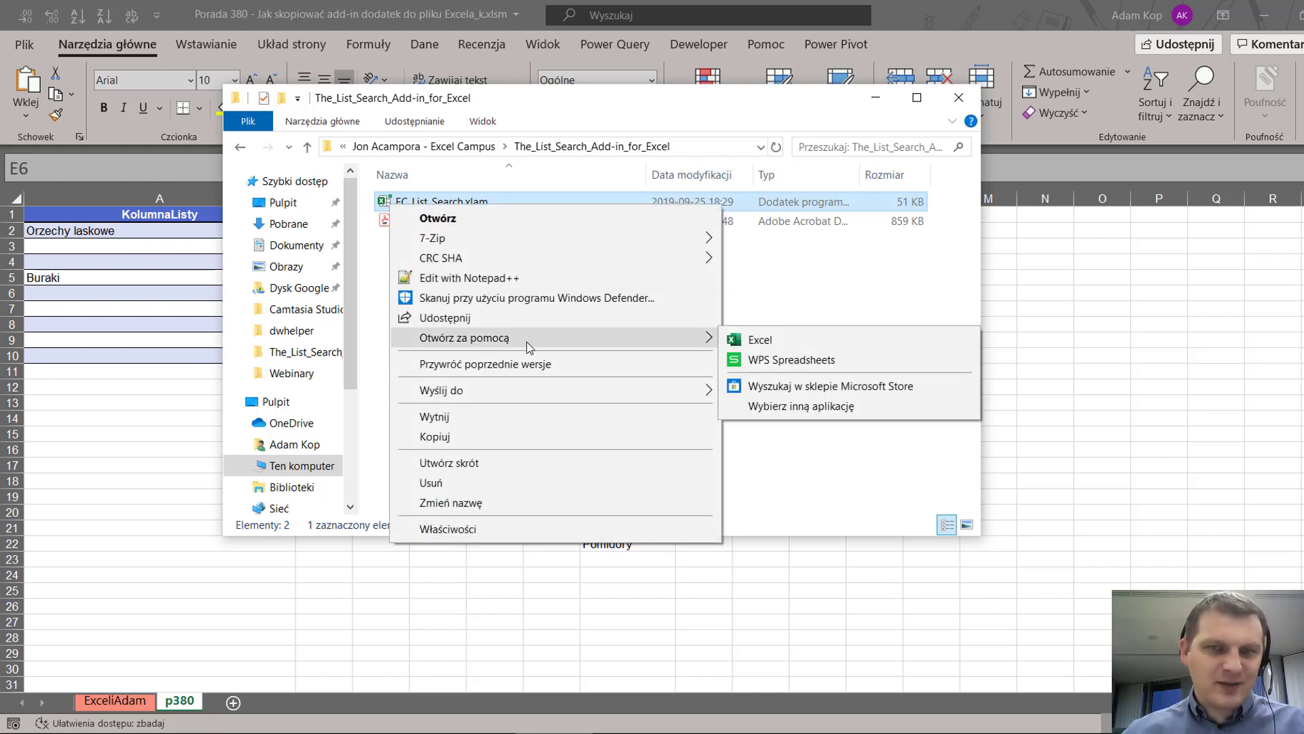
click(760, 340)
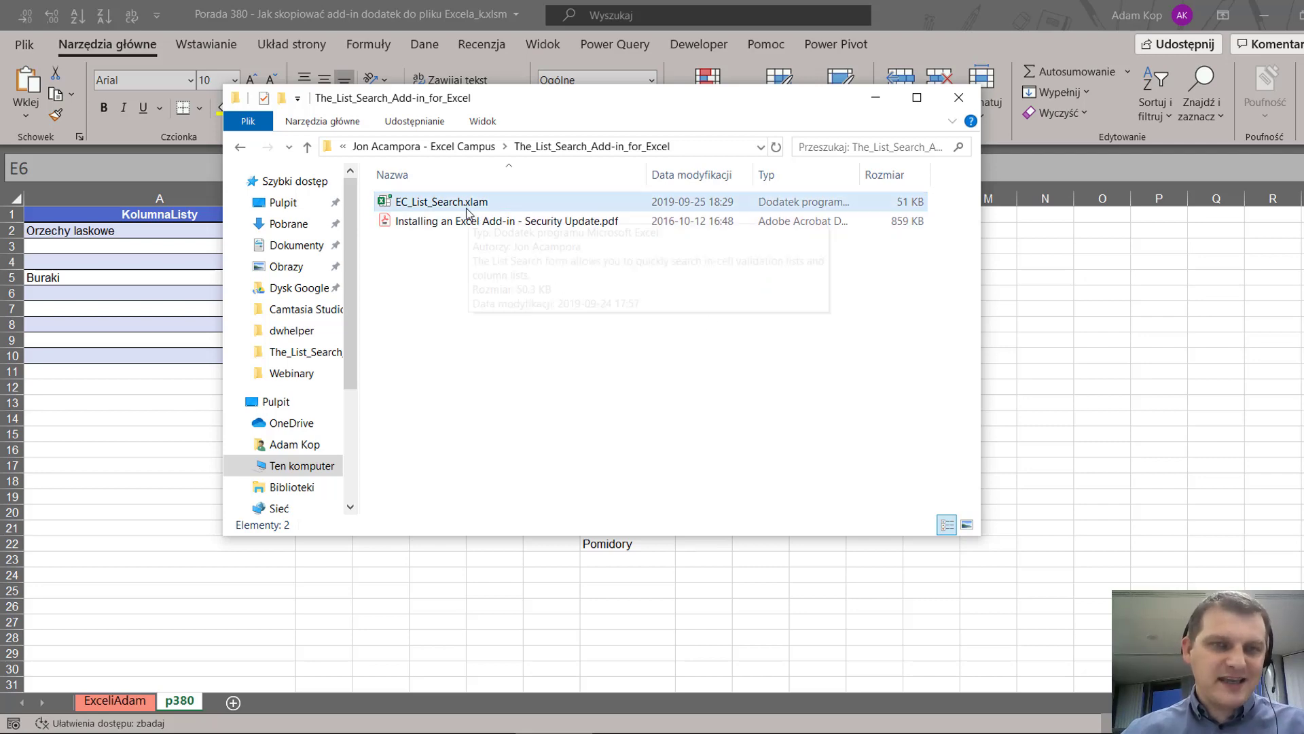
double_click(389, 207)
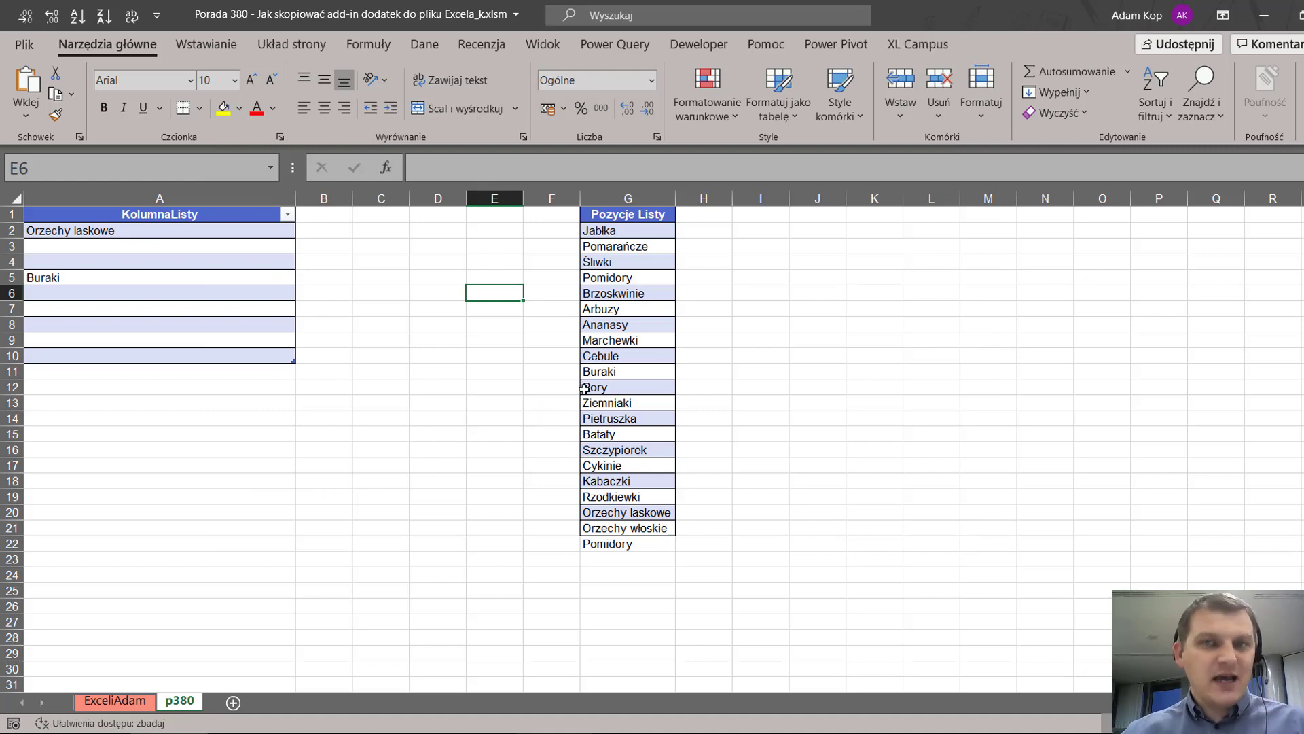
Step: Check the List Search command on the XL Campus tab, then open the VBA editor with Alt+F11
click(918, 45)
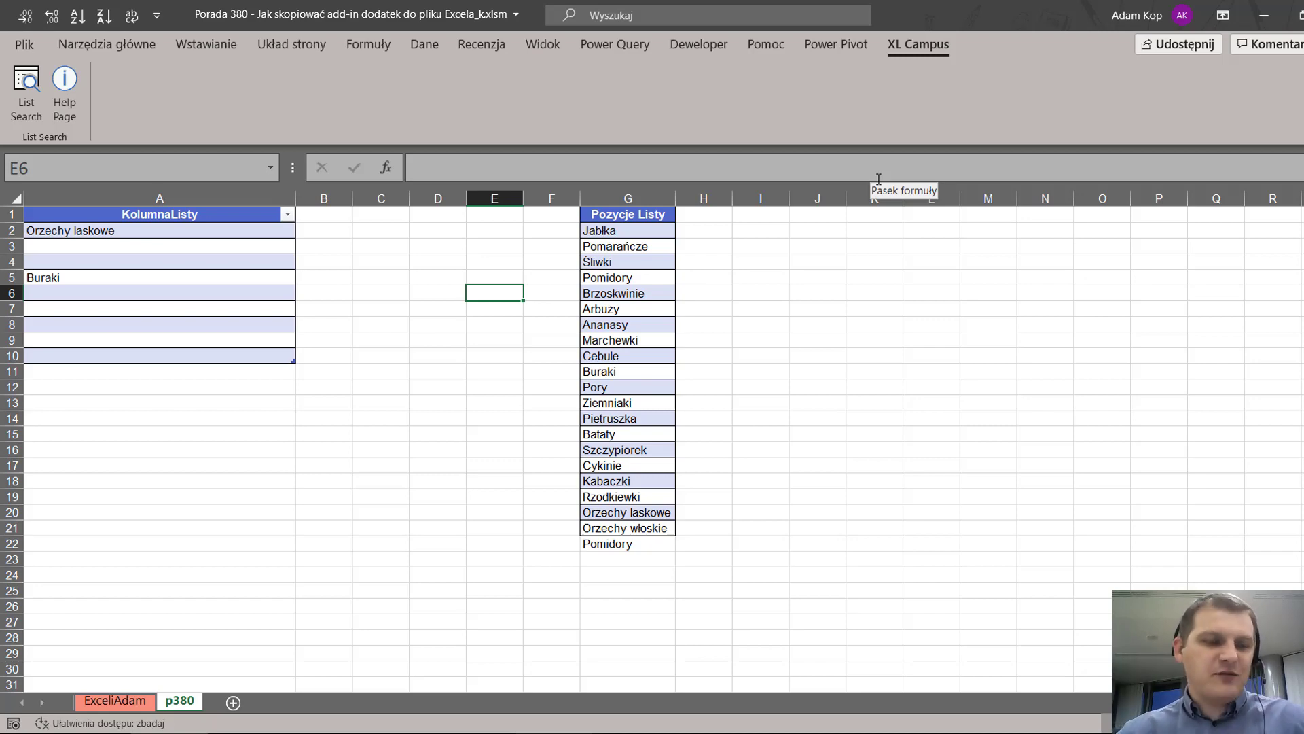
drag(945, 65, 966, 91)
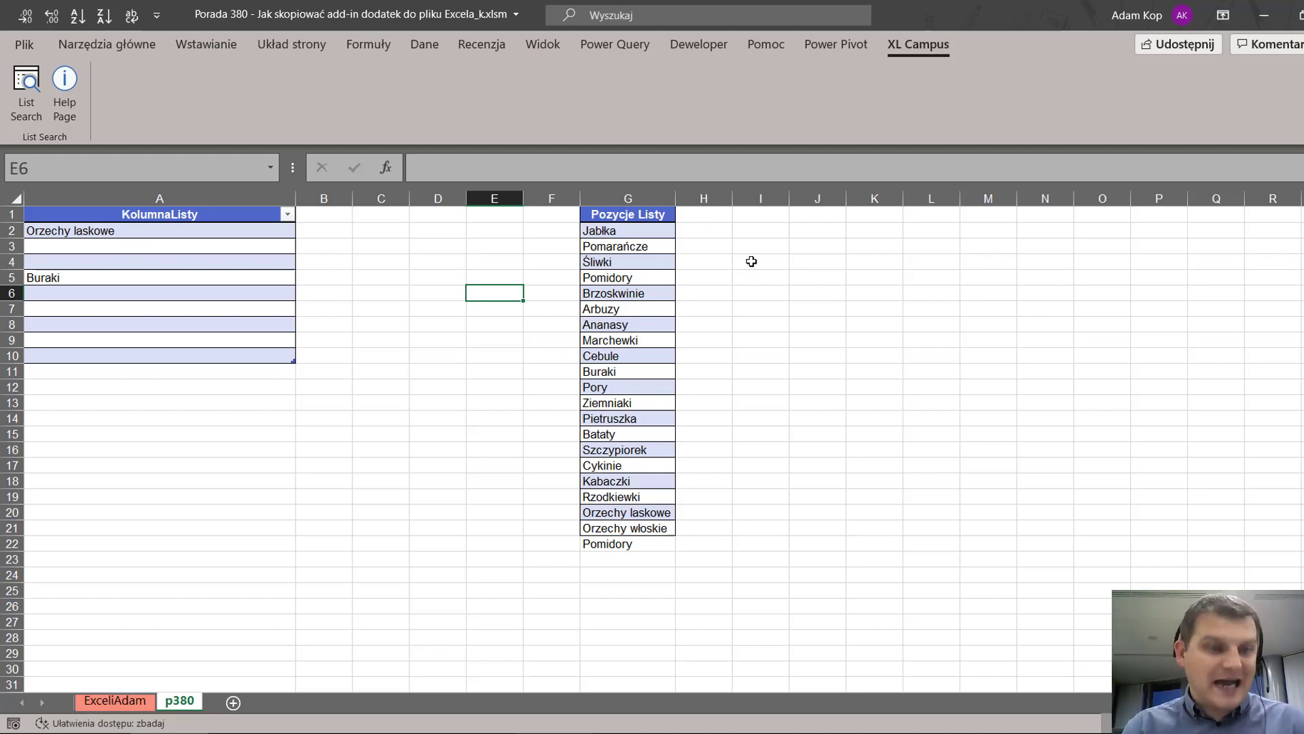
key(alt+F11)
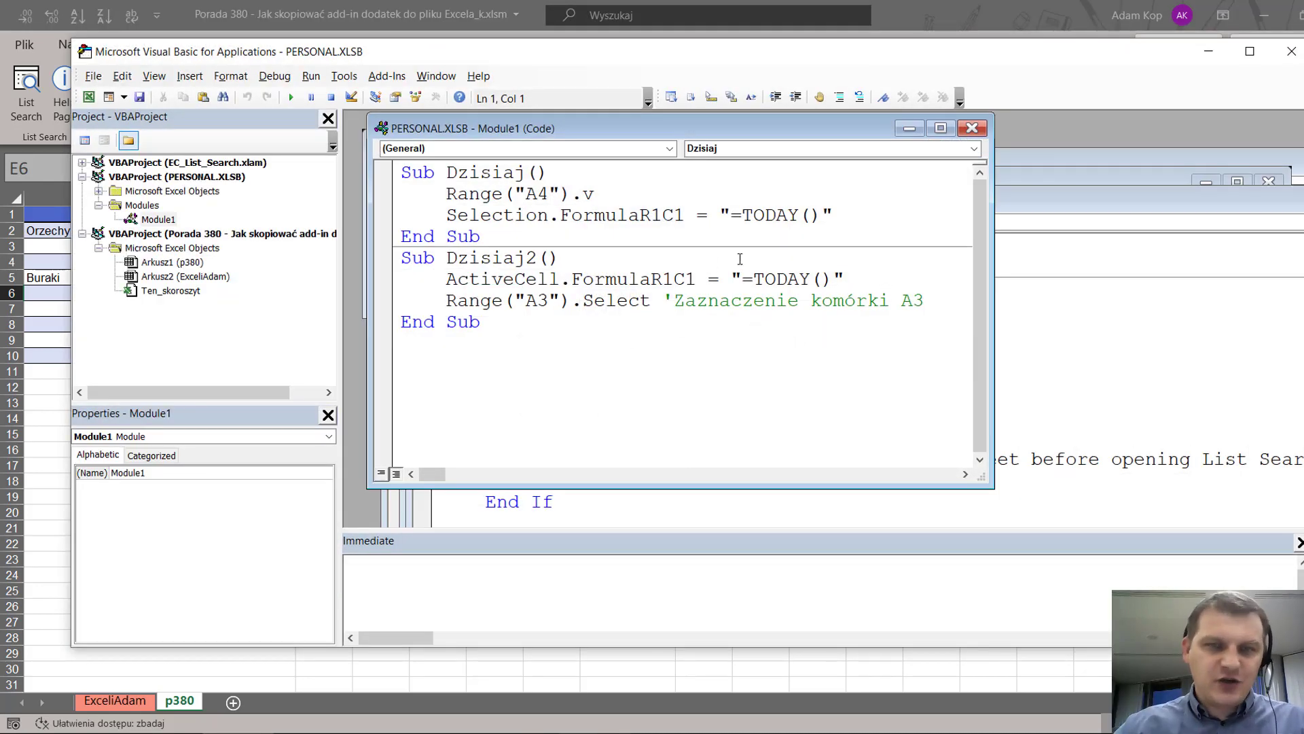
Step: Close PERSONAL.XLSB's Module1 code and collapse the tree to EC_List_Search, Porada 380 and PERSONAL.XLSB
click(972, 129)
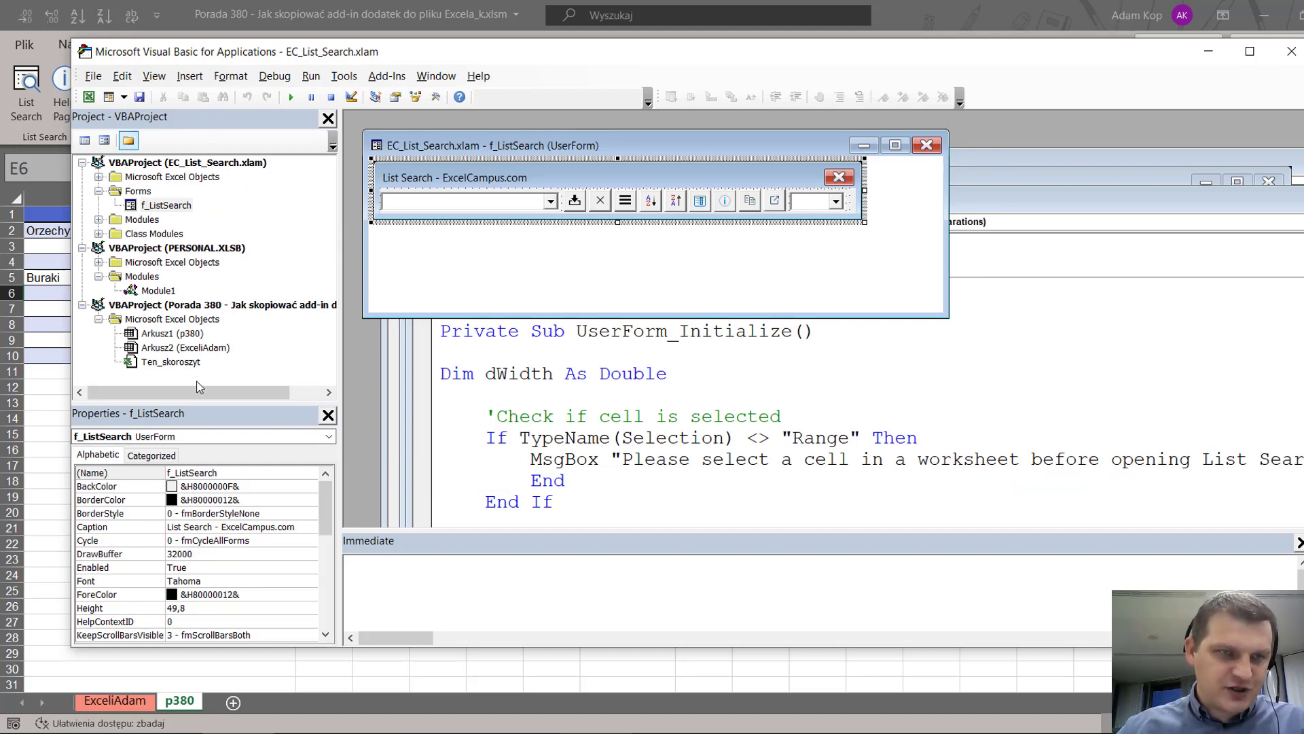
click(150, 78)
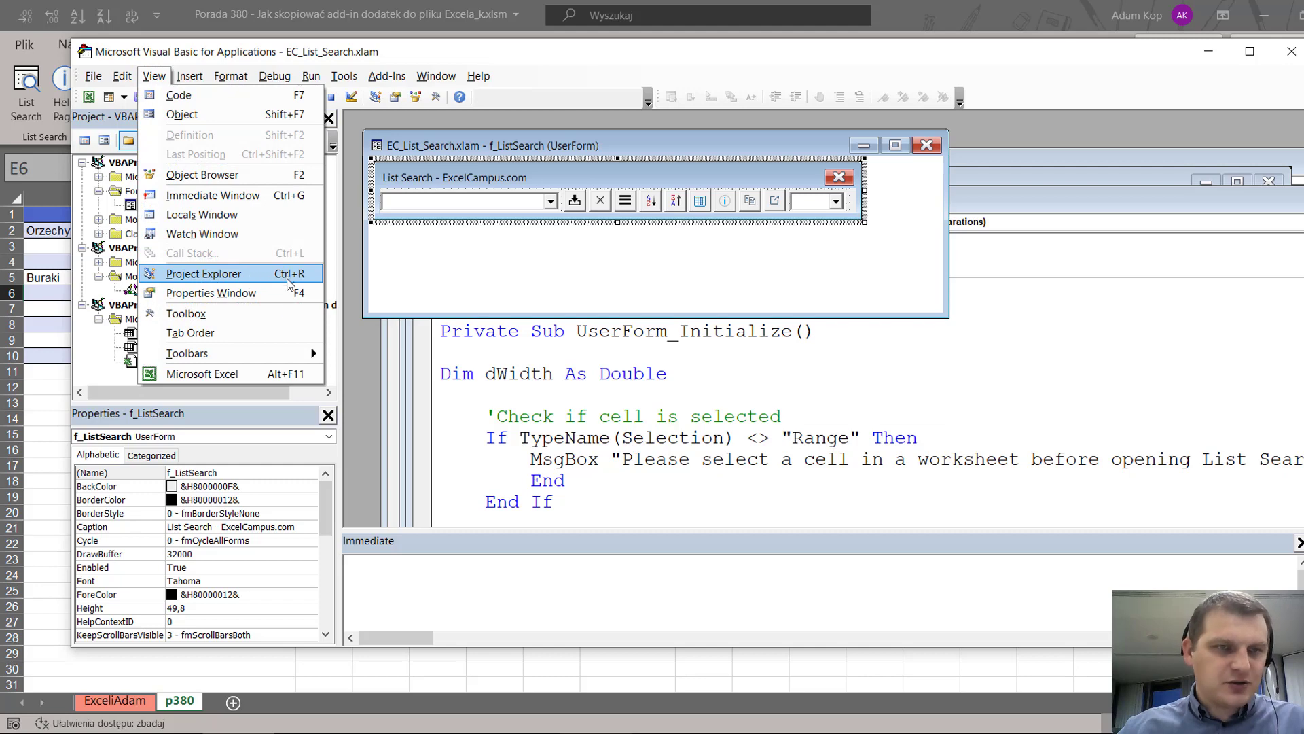
click(208, 293)
double_click(121, 191)
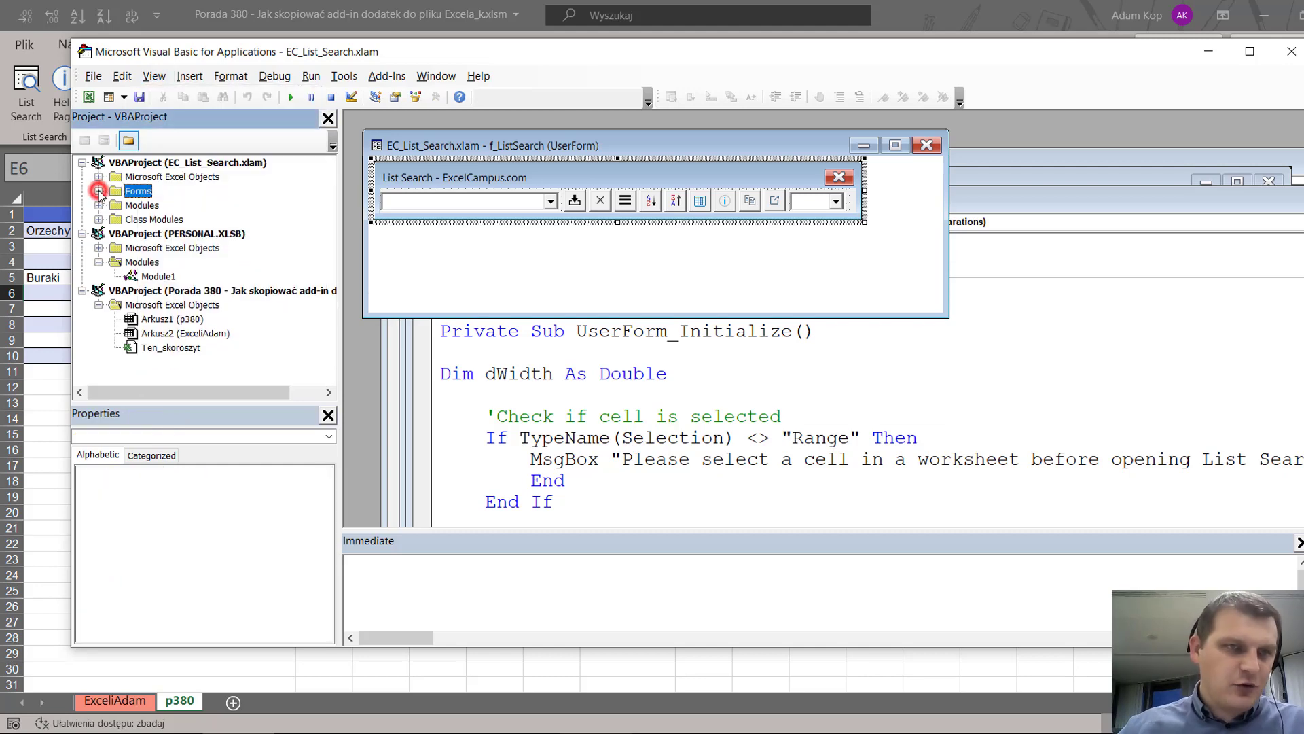
click(187, 162)
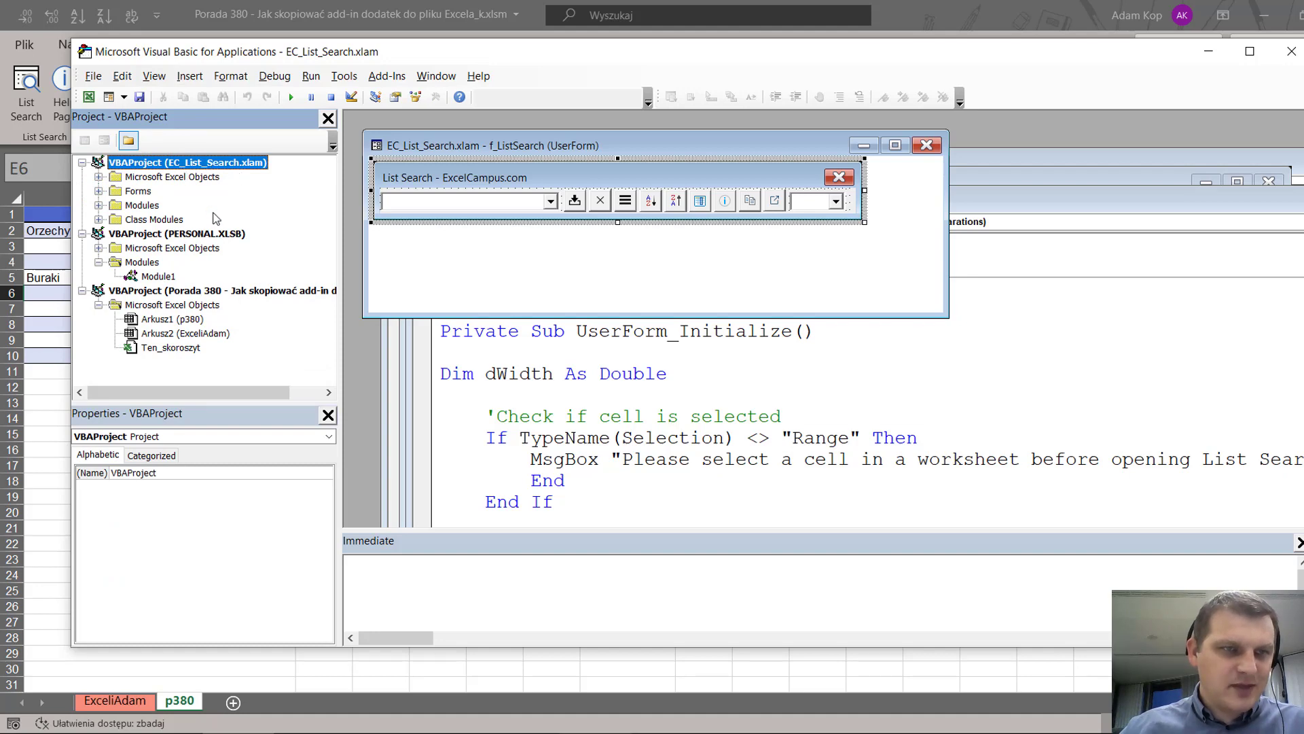
click(148, 290)
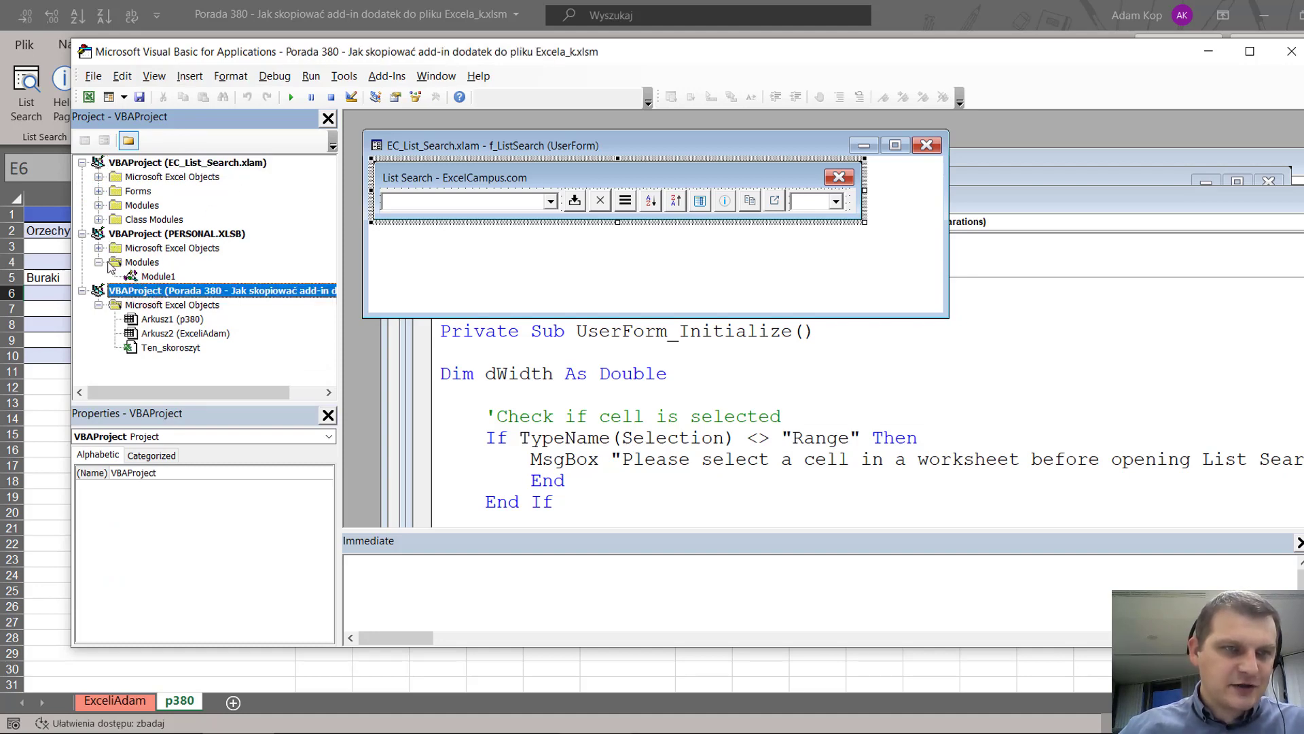
click(99, 262)
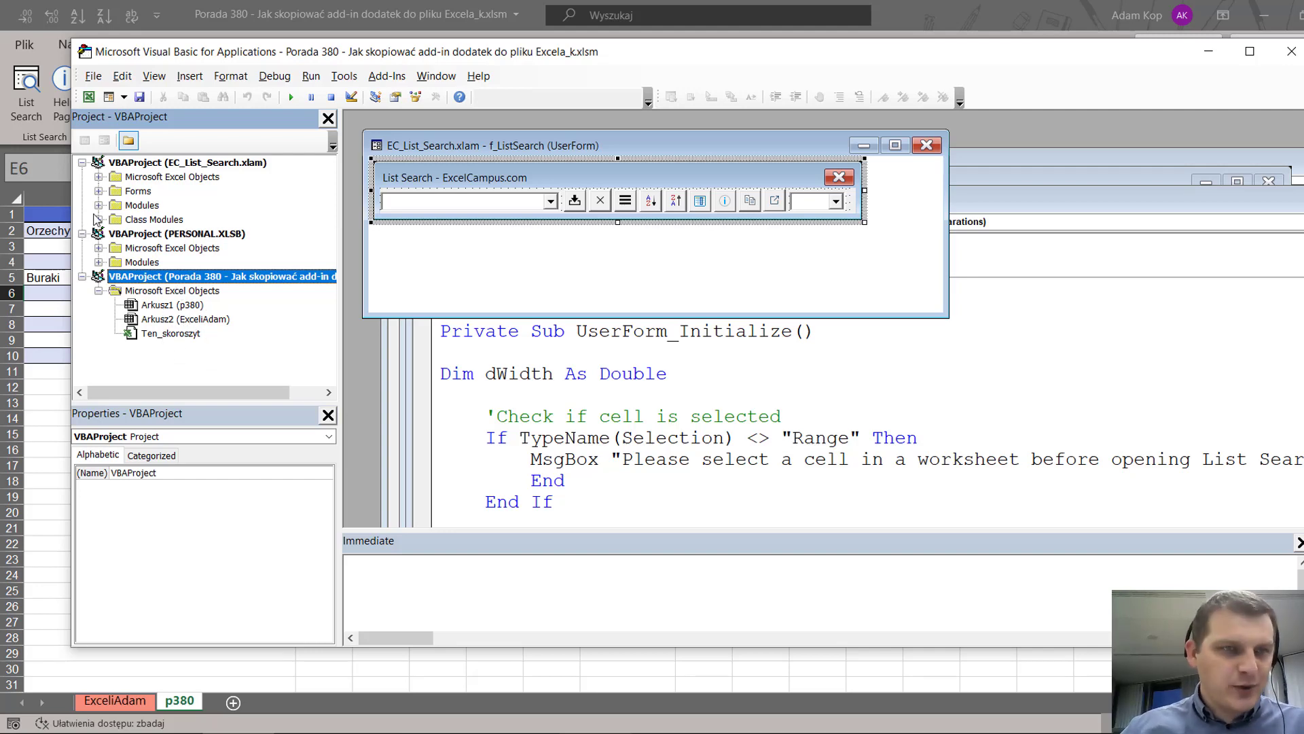
Step: Drag f_ListSearch, the m_ modules and c_OpenListSearch from the add-in into Porada 380
click(99, 191)
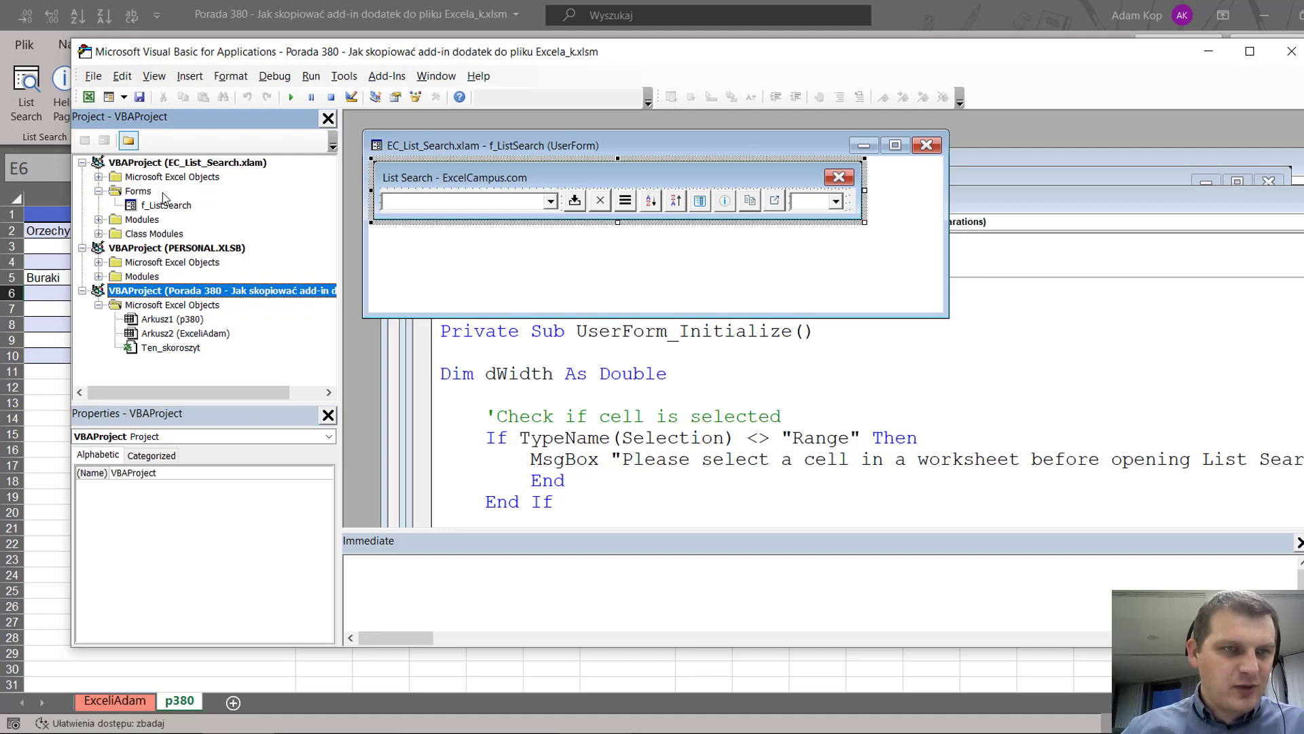
click(99, 220)
click(98, 291)
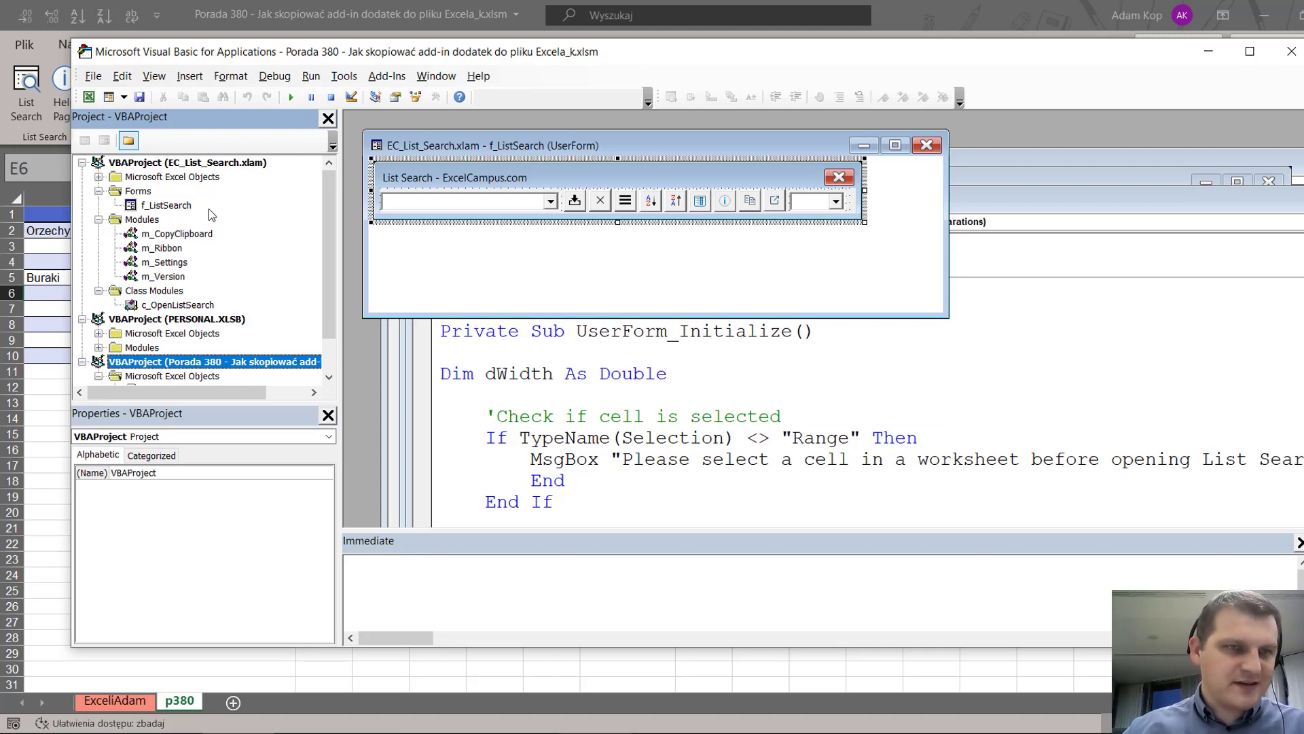
drag(324, 300, 328, 307)
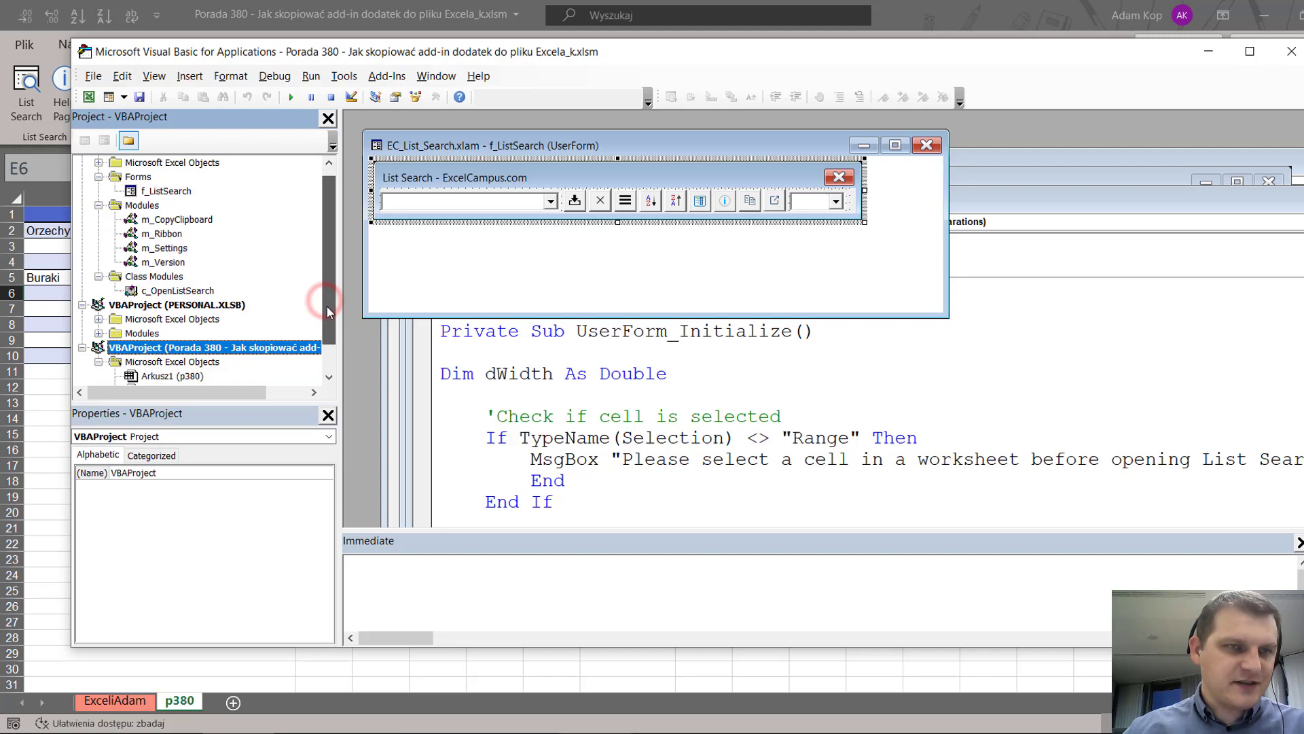
click(164, 193)
click(180, 348)
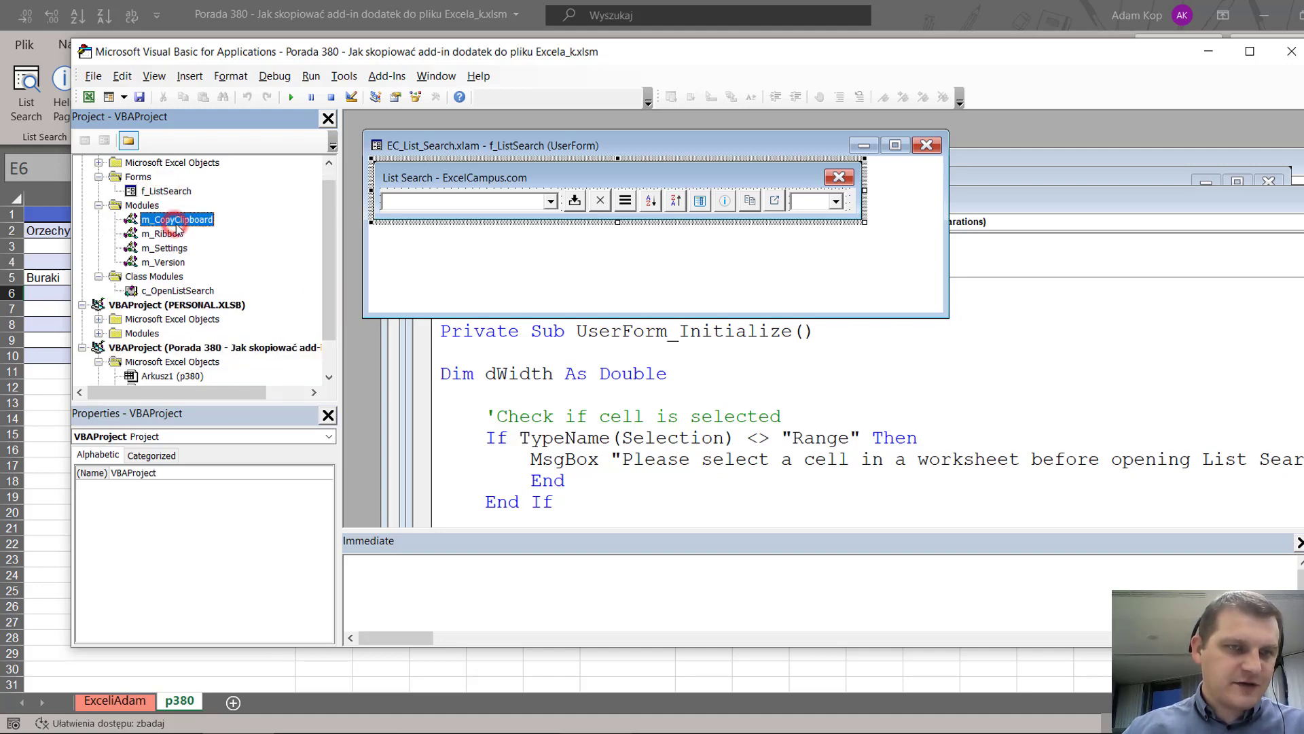
mouse_move(181, 367)
mouse_down()
mouse_move(211, 377)
mouse_move(182, 365)
mouse_move(192, 359)
mouse_up()
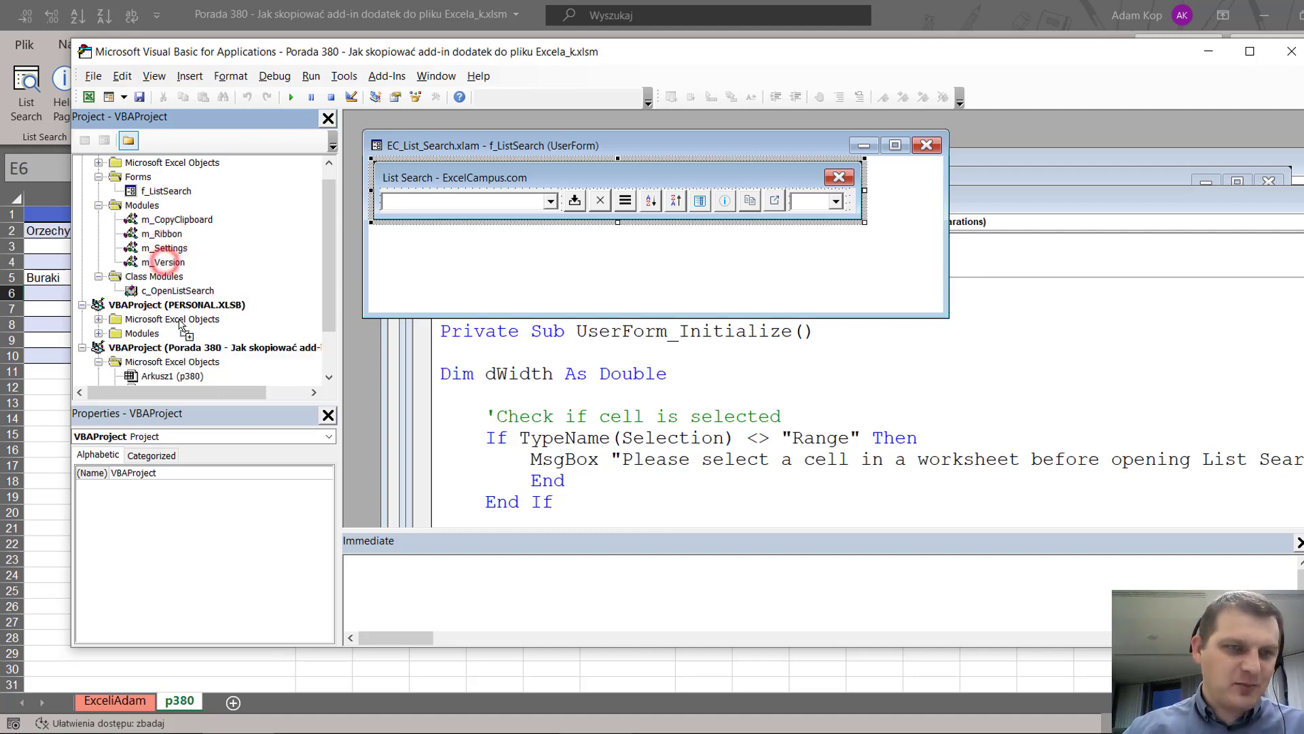
drag(326, 250, 330, 308)
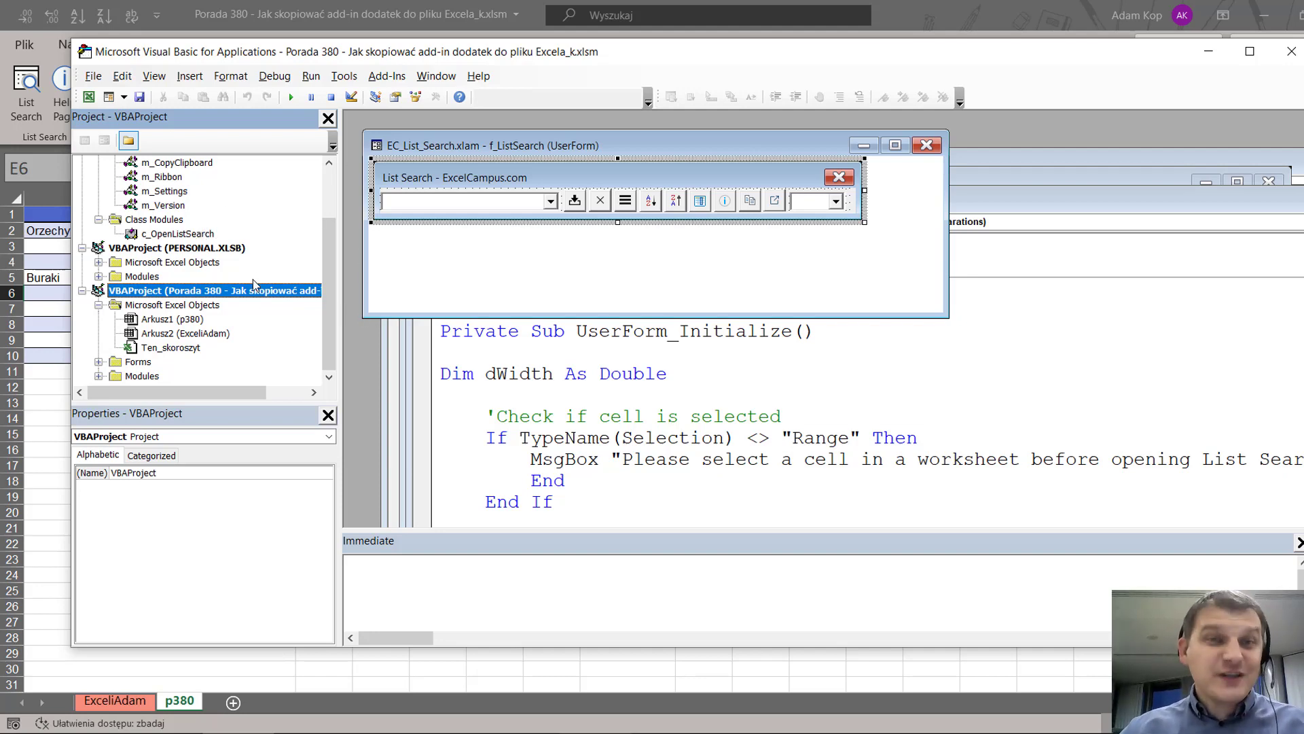
drag(178, 233, 159, 364)
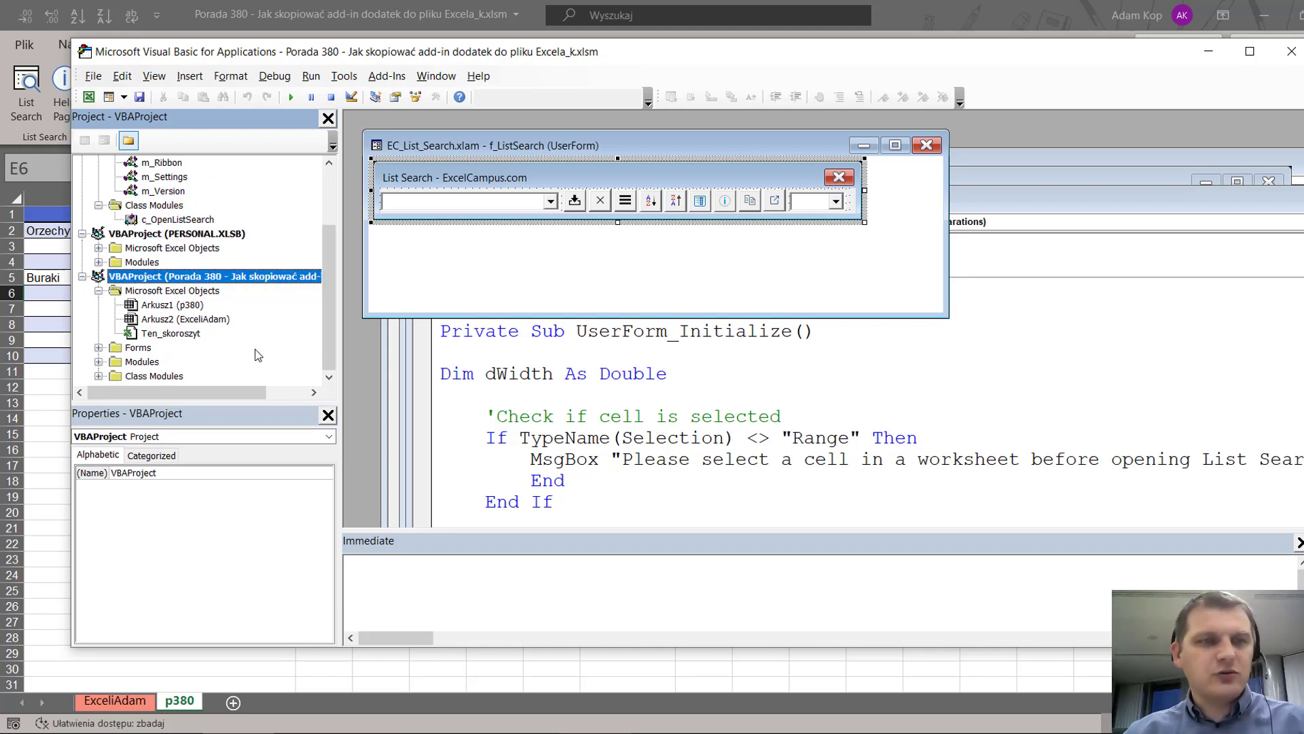
Step: Expand Porada 380's folders to check the copied f_ListSearch, m_Settings and c_OpenListSearch
click(99, 347)
click(98, 361)
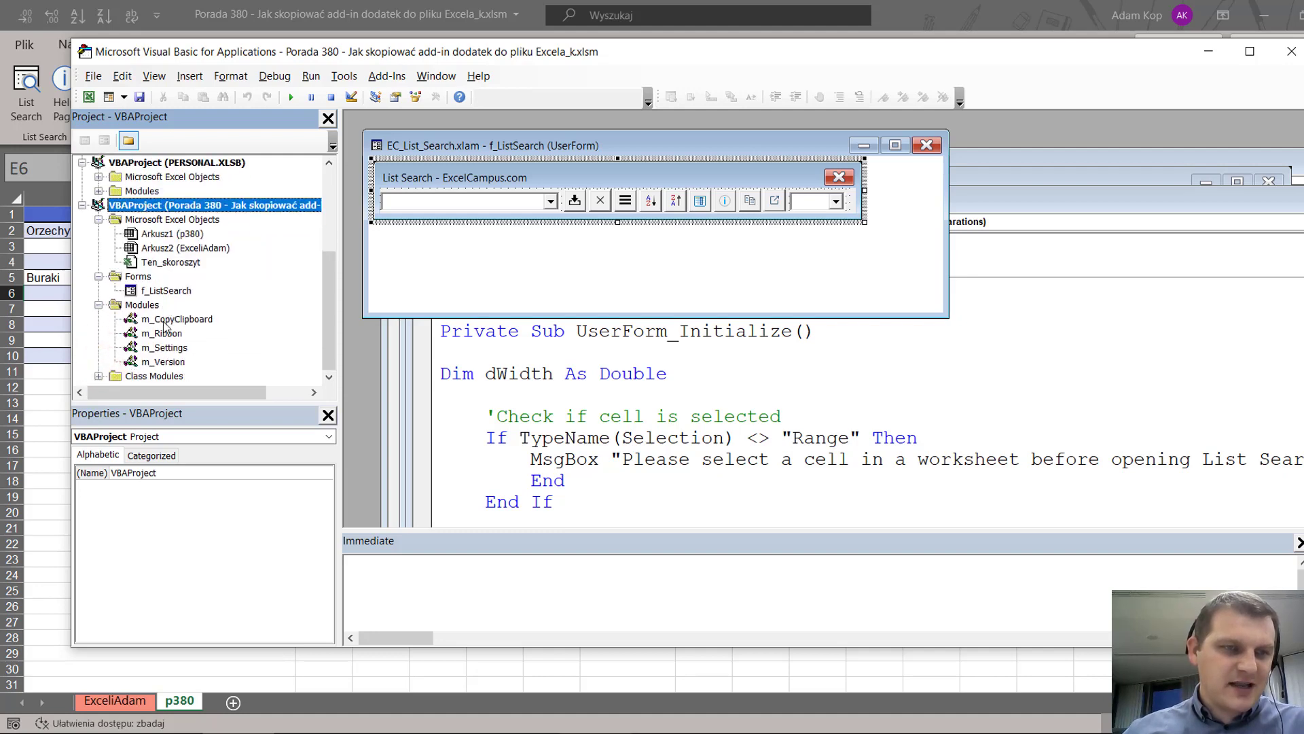
click(98, 376)
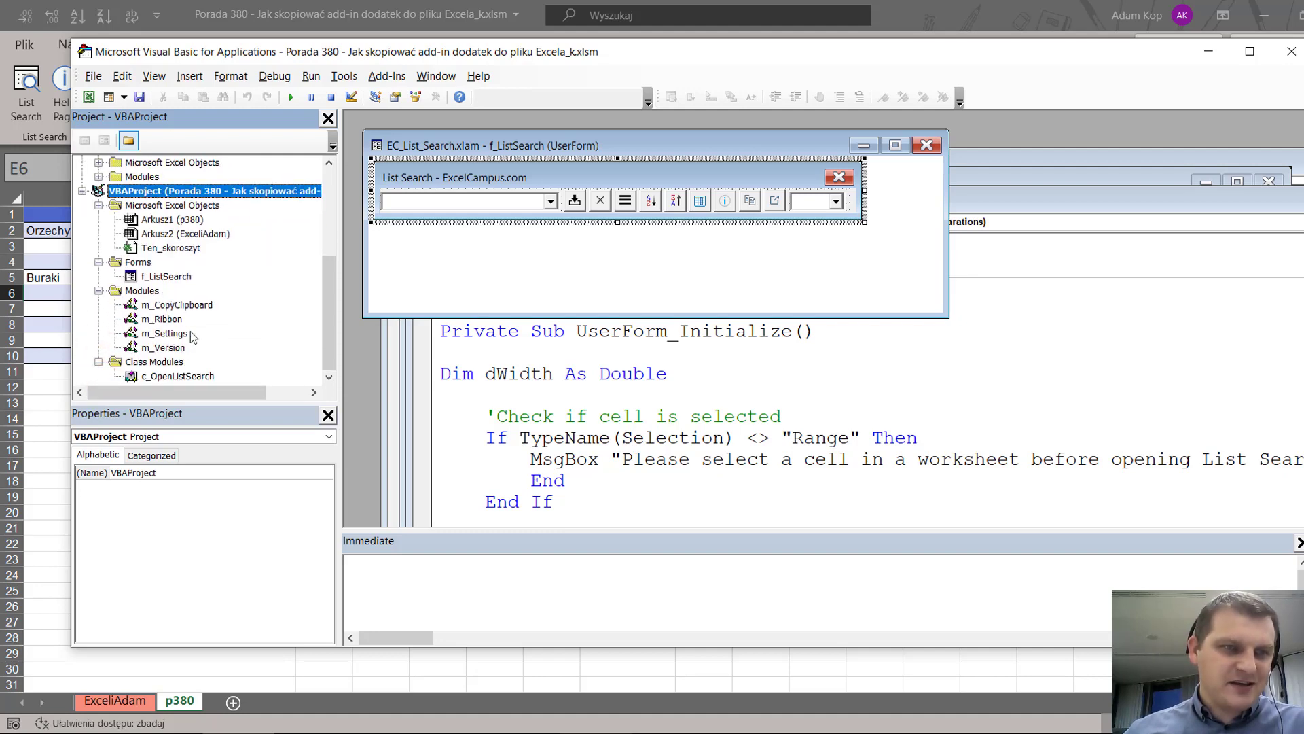
click(180, 377)
click(166, 333)
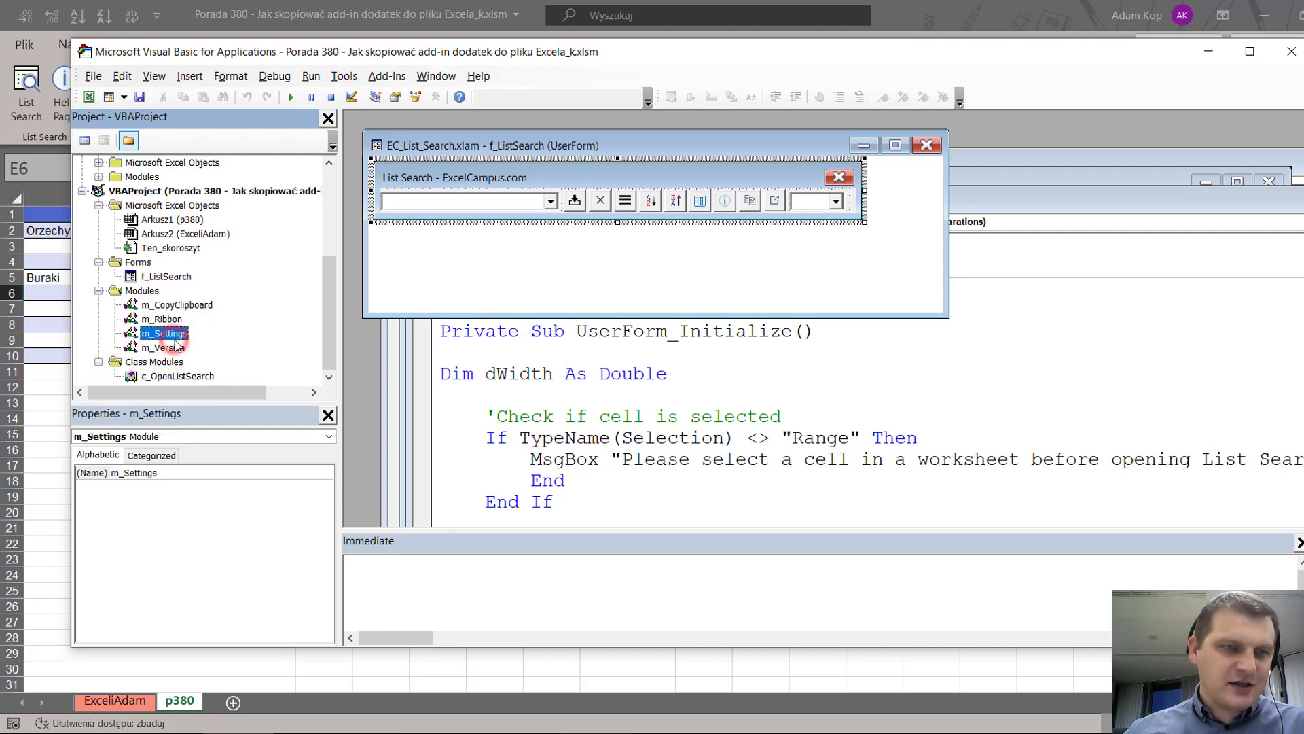
click(163, 277)
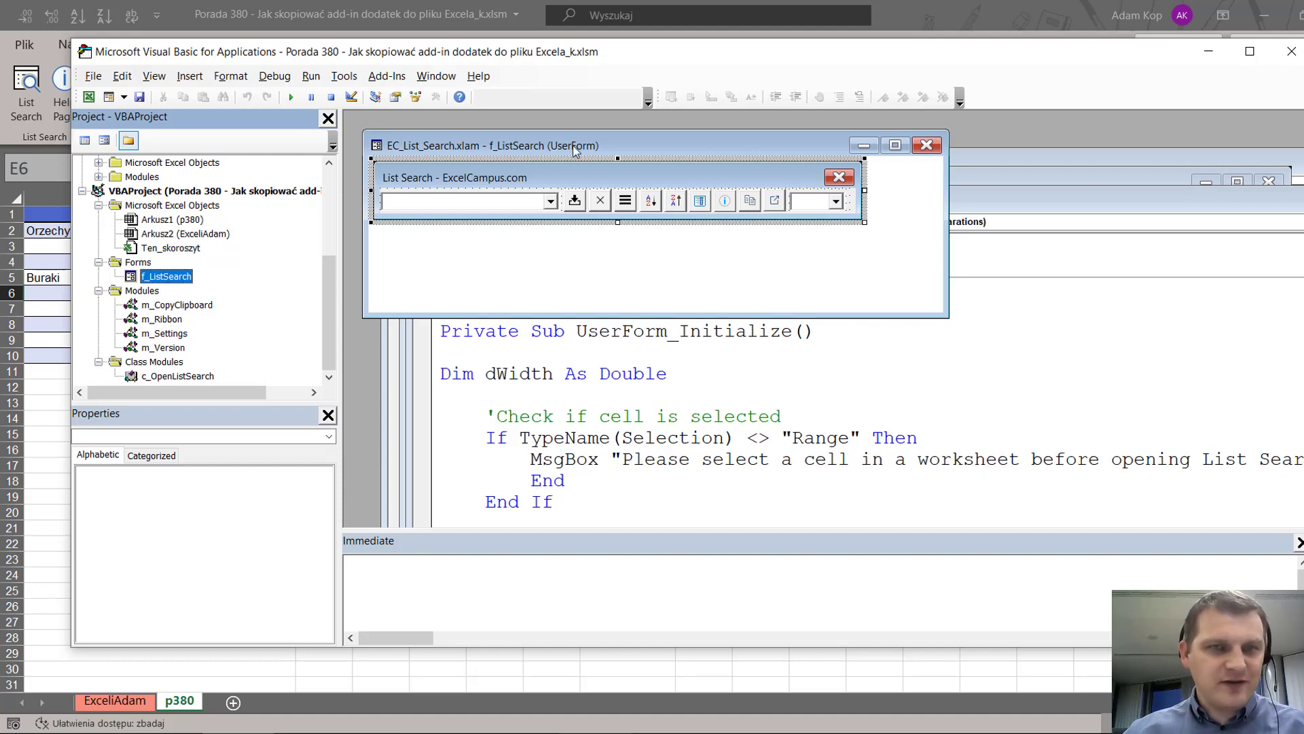
drag(630, 144, 637, 164)
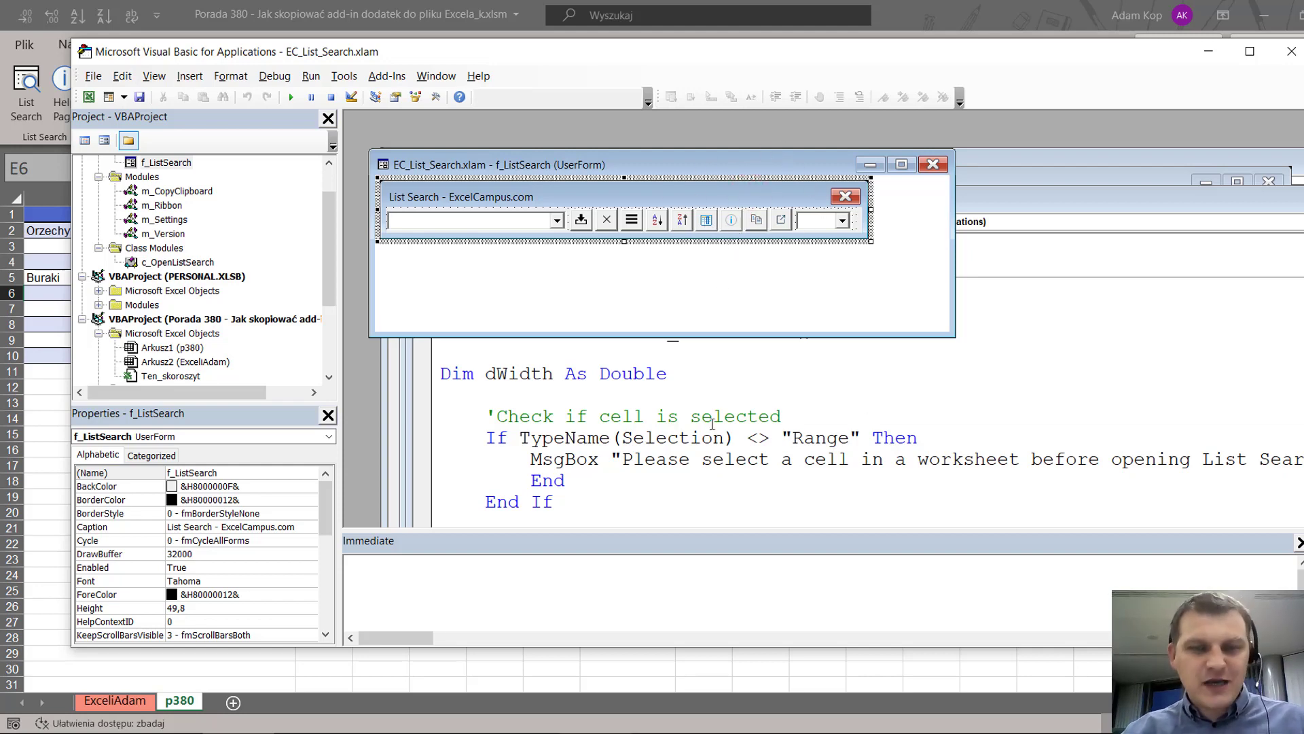
Step: Copy the ListaWyszukaj procedure from the Notepad++ notes, then minimize them
key(alt+Tab)
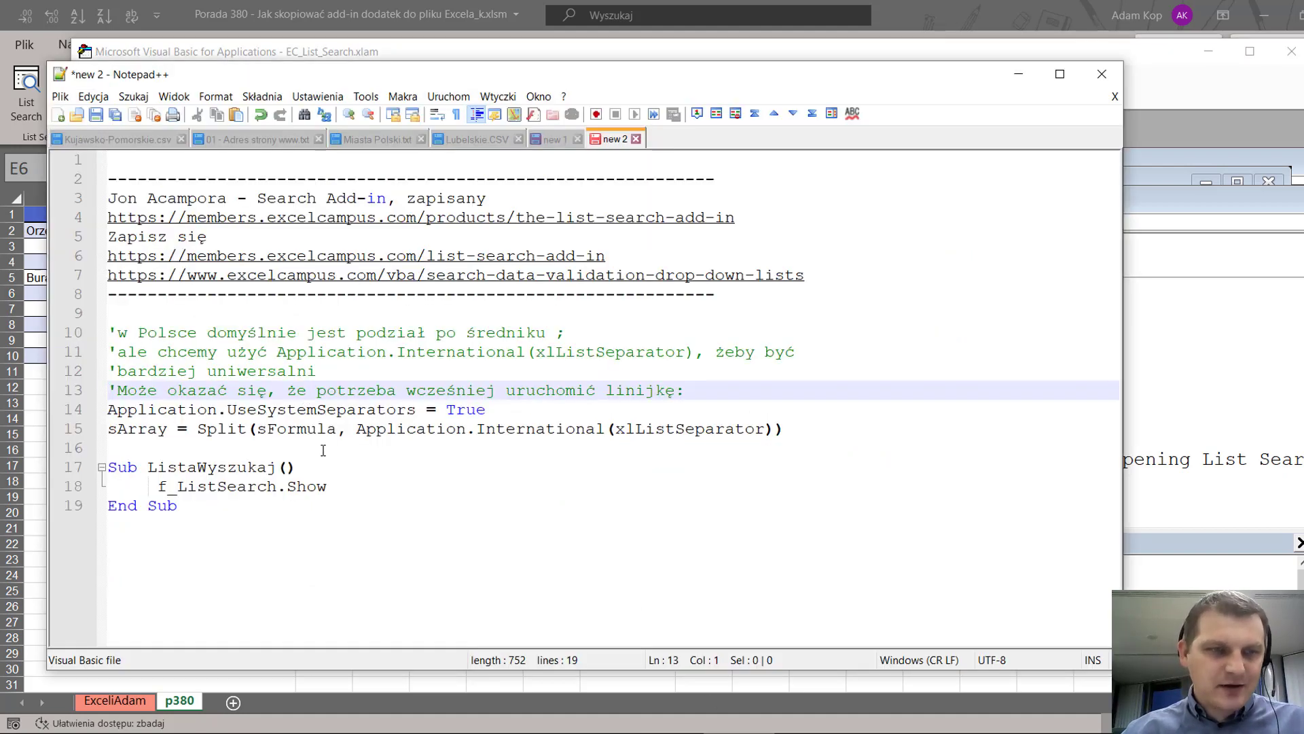
drag(205, 511, 107, 467)
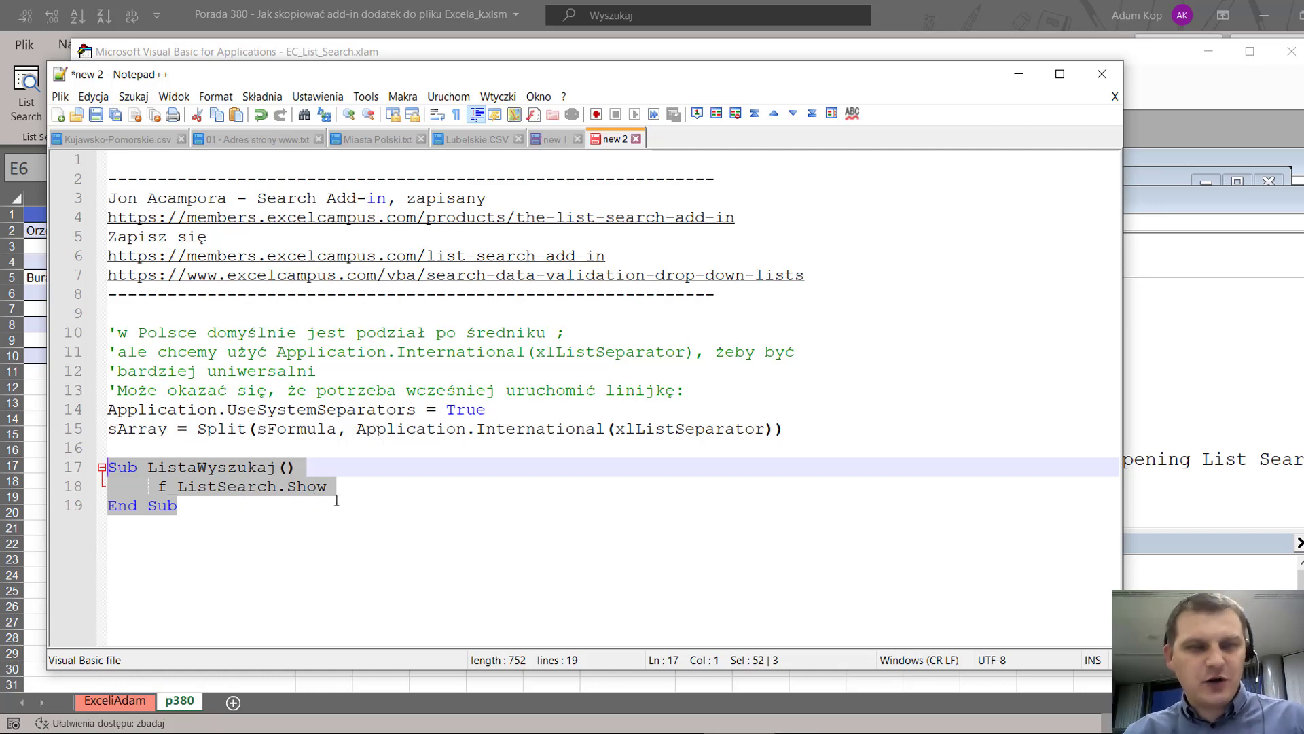
click(1031, 80)
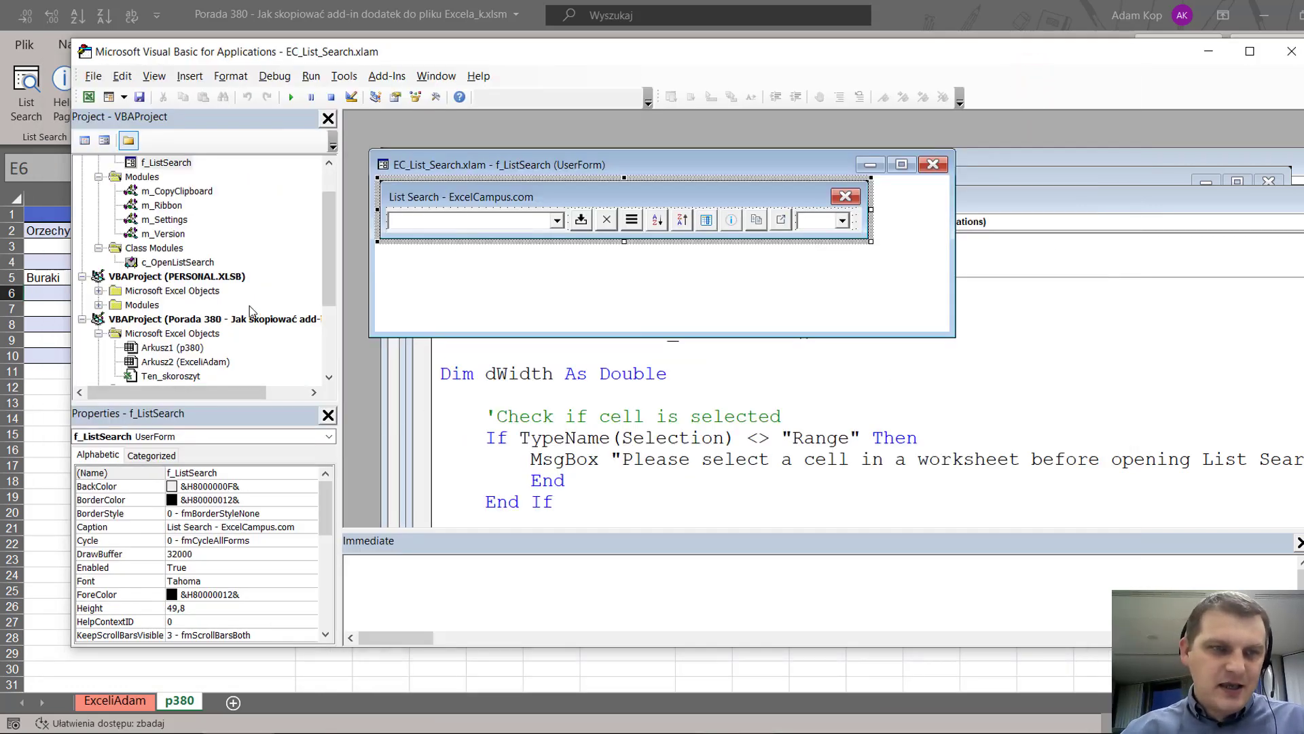
Step: Insert Module1 into Porada 380, paste the ListaWyszukaj macro and save the workbook
scroll(203, 272, down, 2)
click(201, 234)
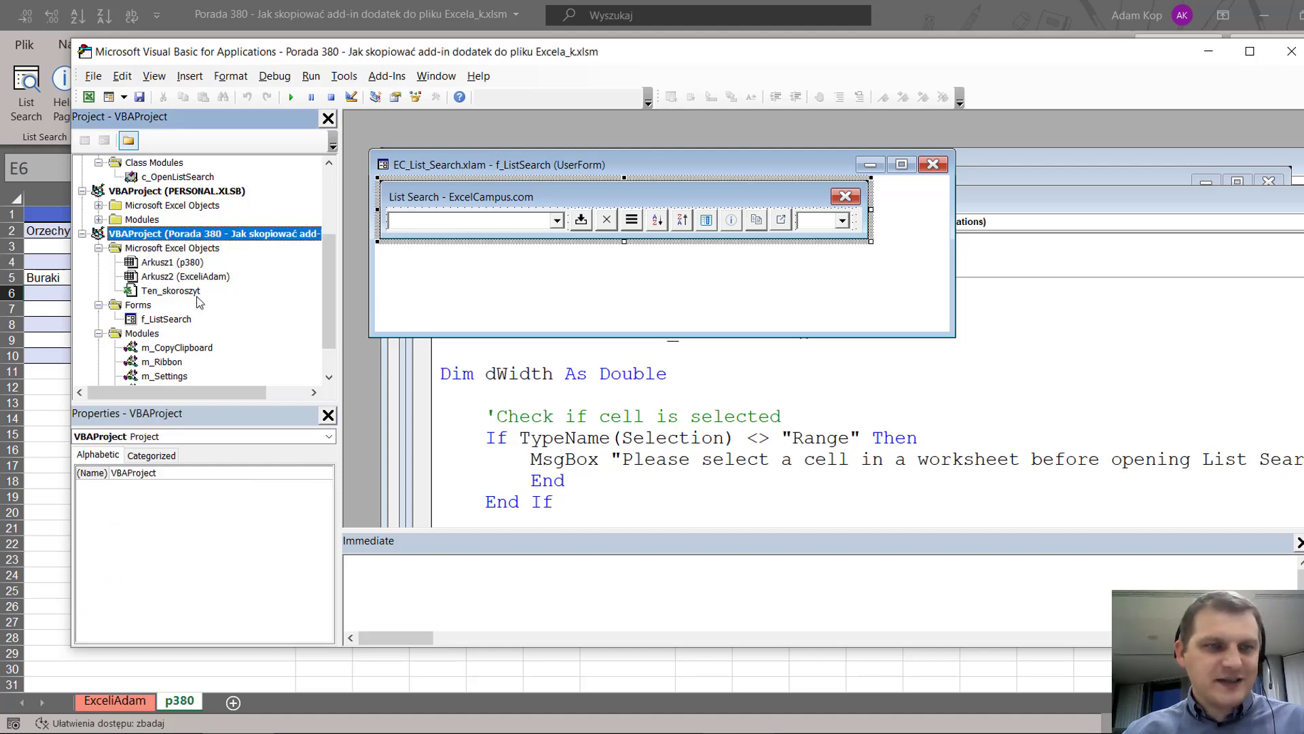
scroll(173, 311, down, 1)
click(157, 293)
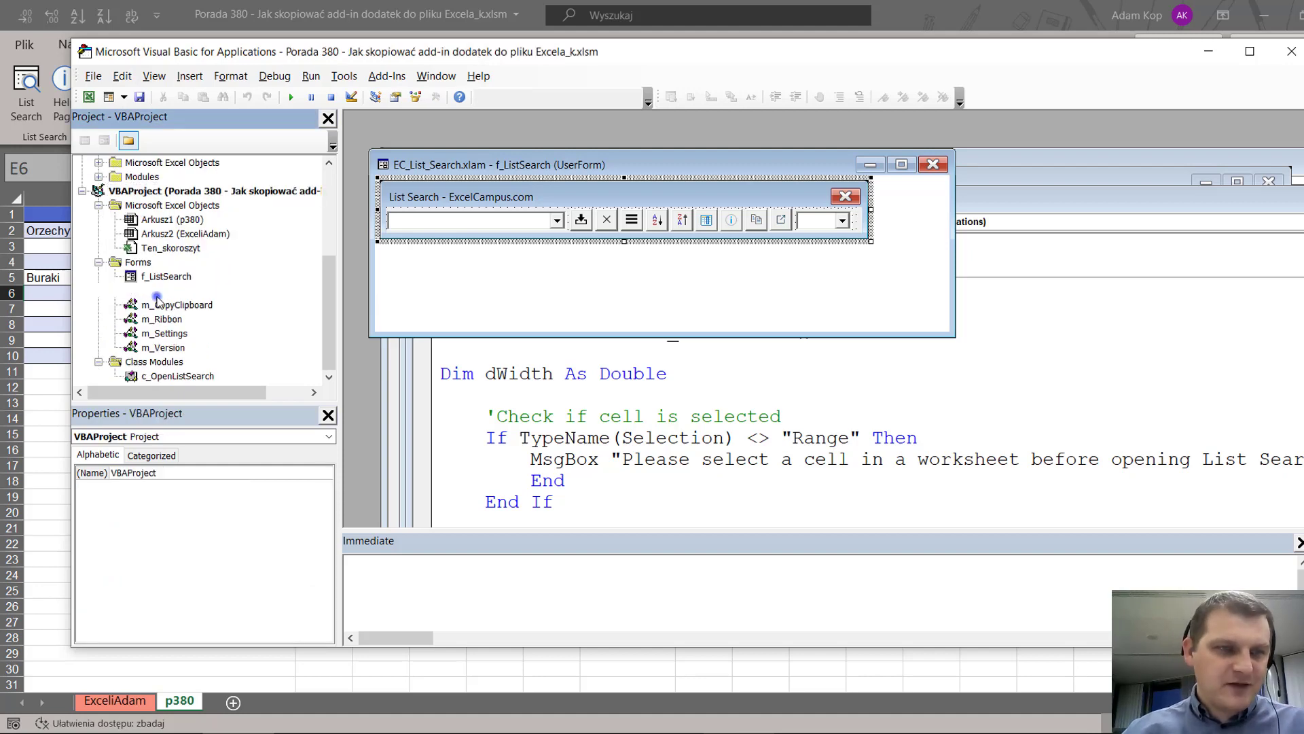
right_click(150, 290)
mouse_move(188, 381)
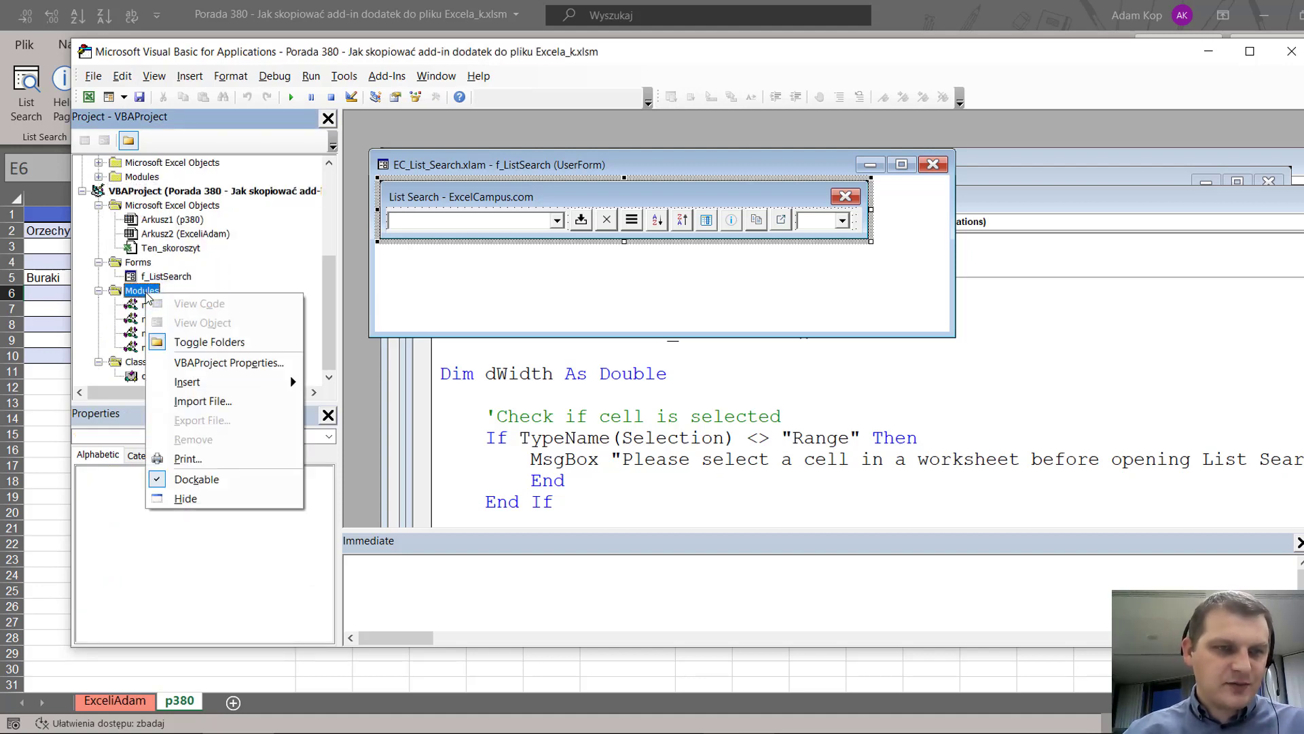
click(348, 402)
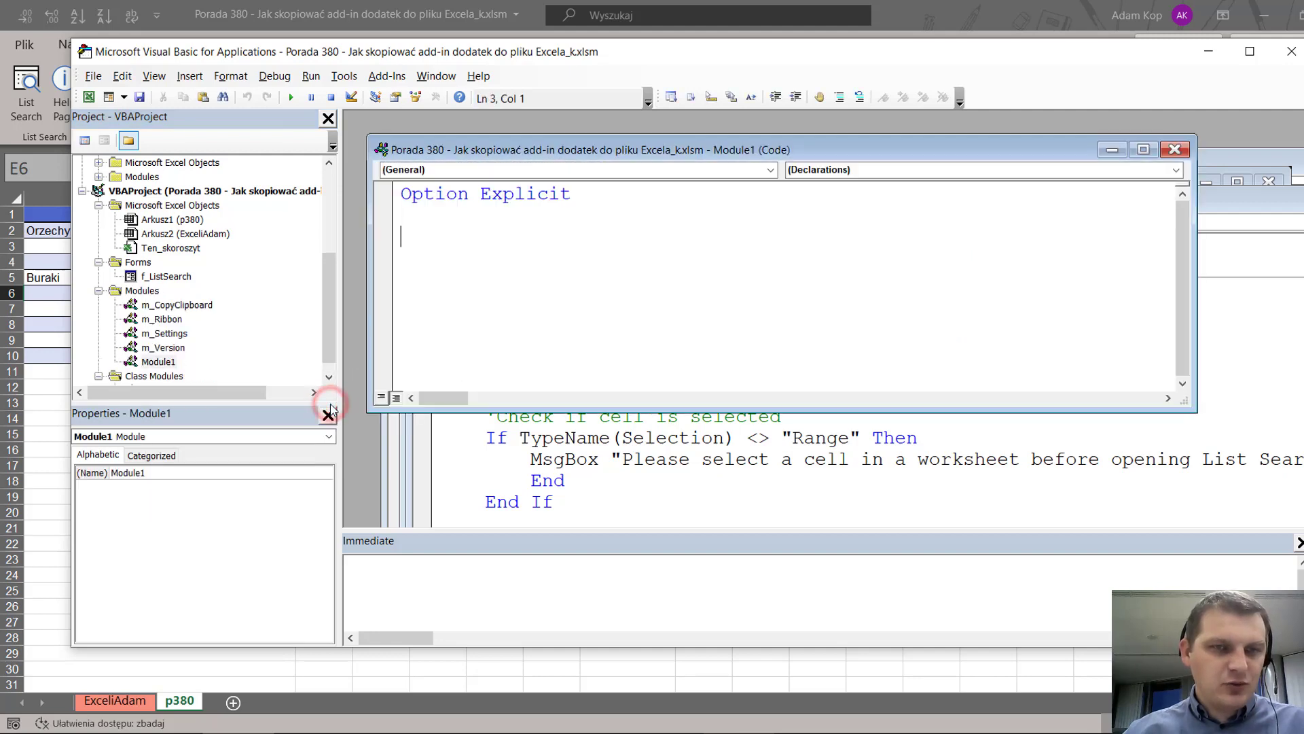
text(Sub ListaWyszukaj()      f_ListSearch.Show End Sub)
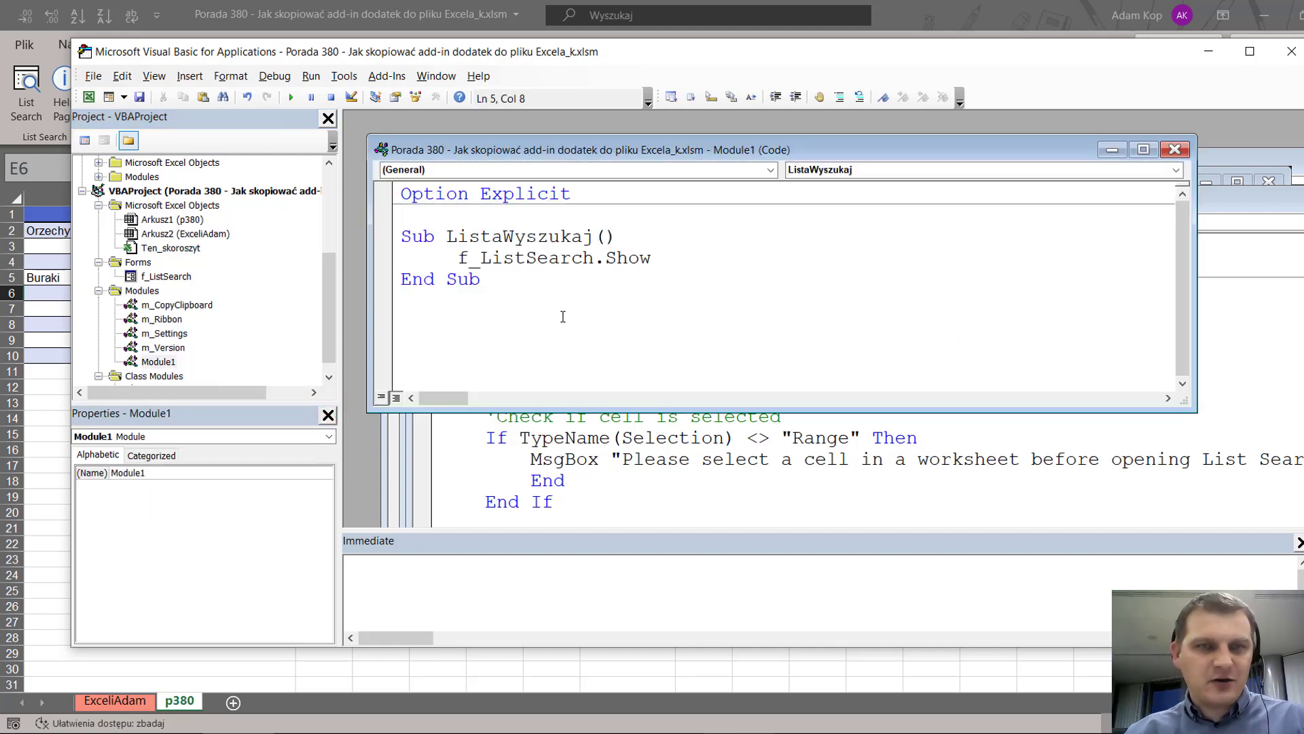
key(ctrl+s)
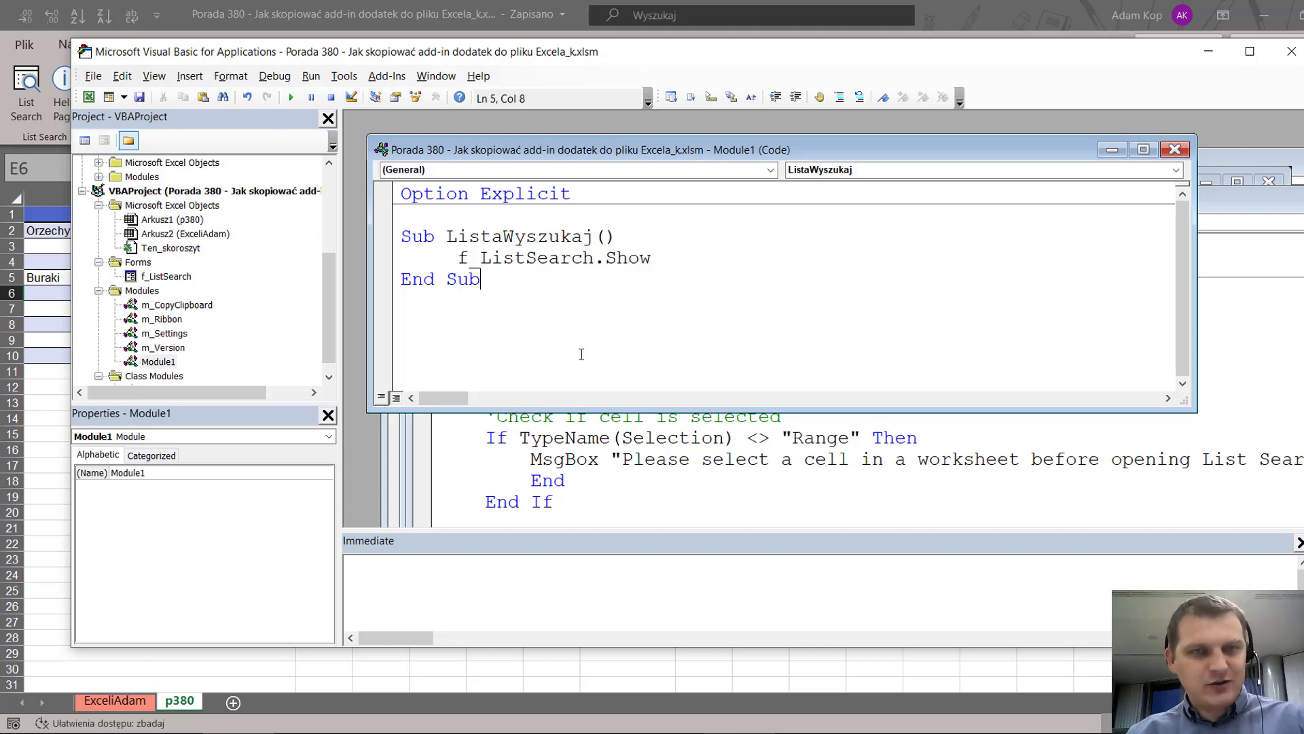
Step: Return to the Excel worksheet and show the Deweloper tab
click(526, 258)
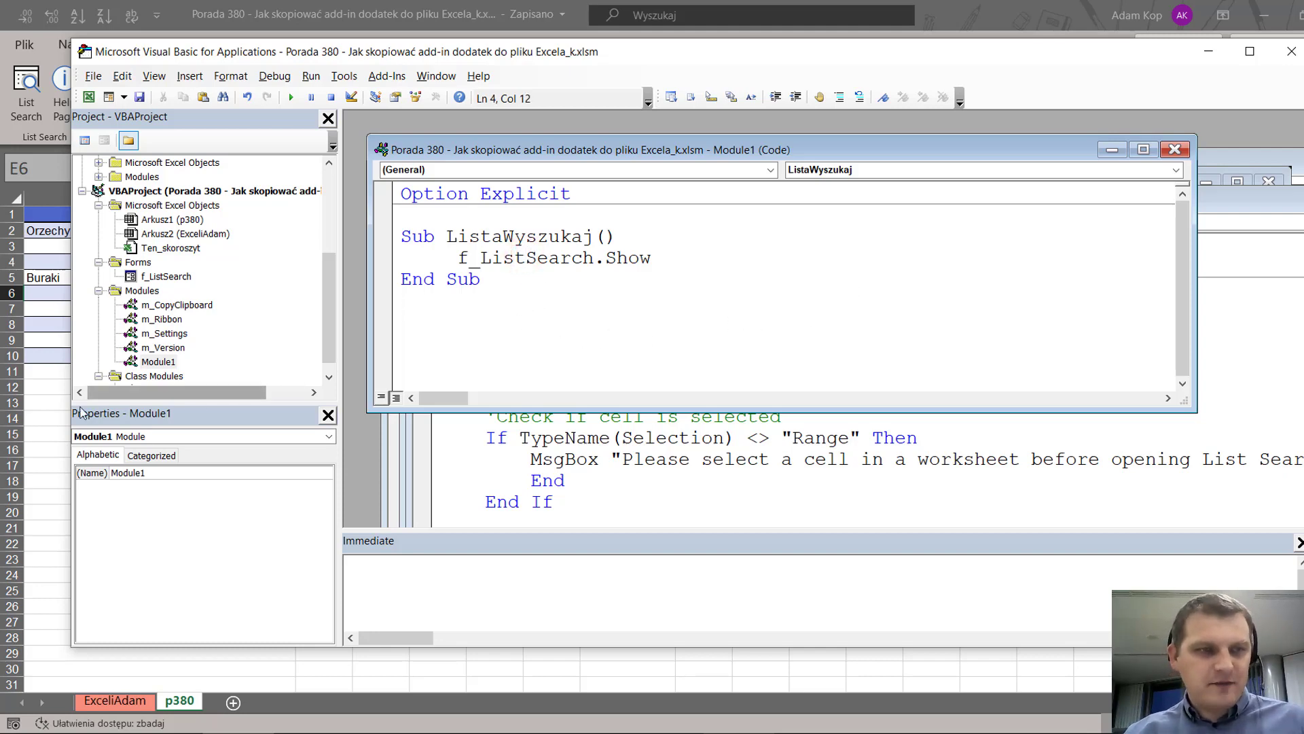
click(44, 373)
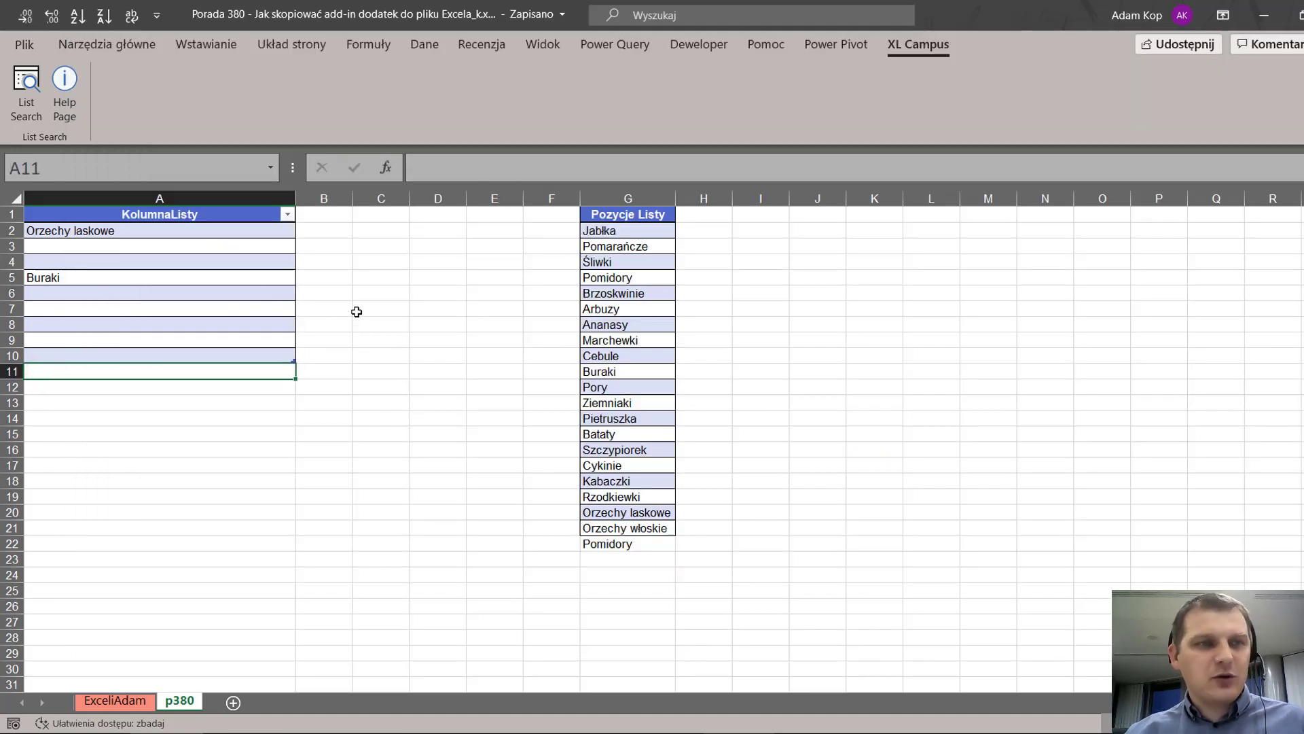
click(686, 42)
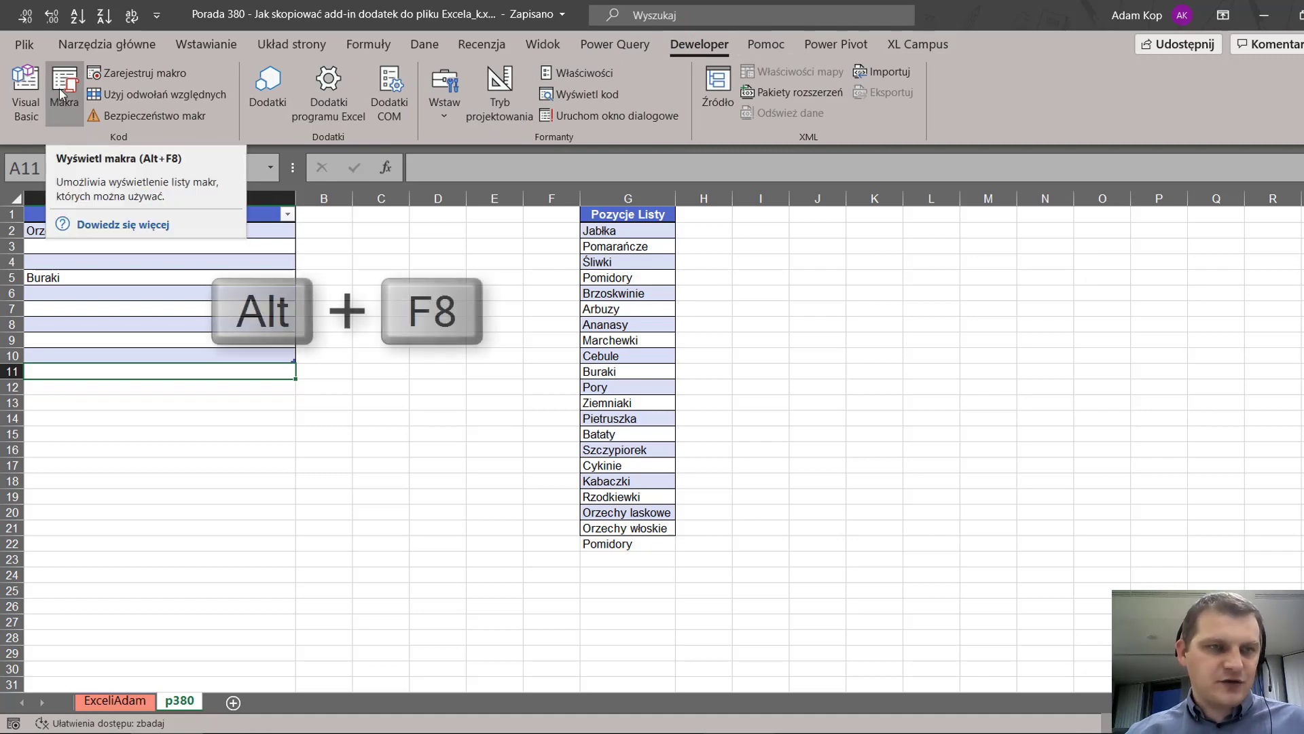
Step: Give the ListaWyszukaj macro the Ctrl+l shortcut in its Alt+F8 options, then select cell A7
key(alt+F8)
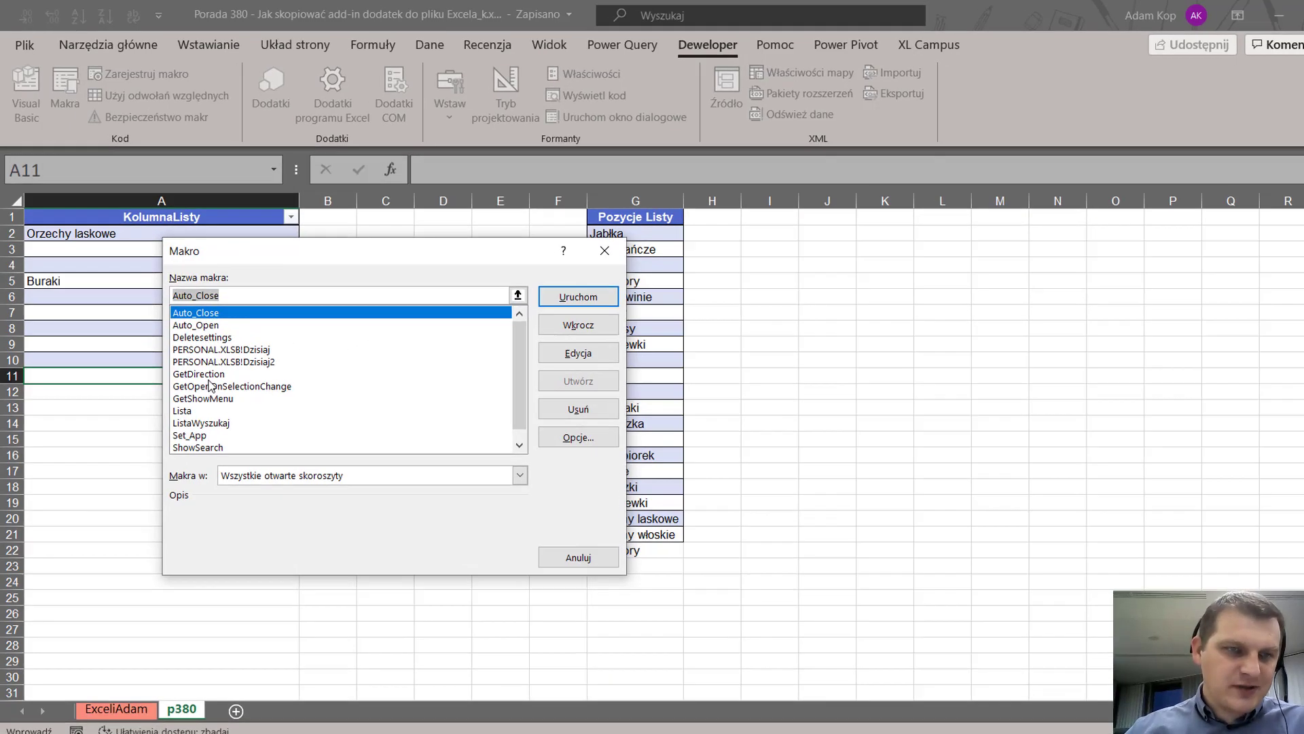
click(199, 371)
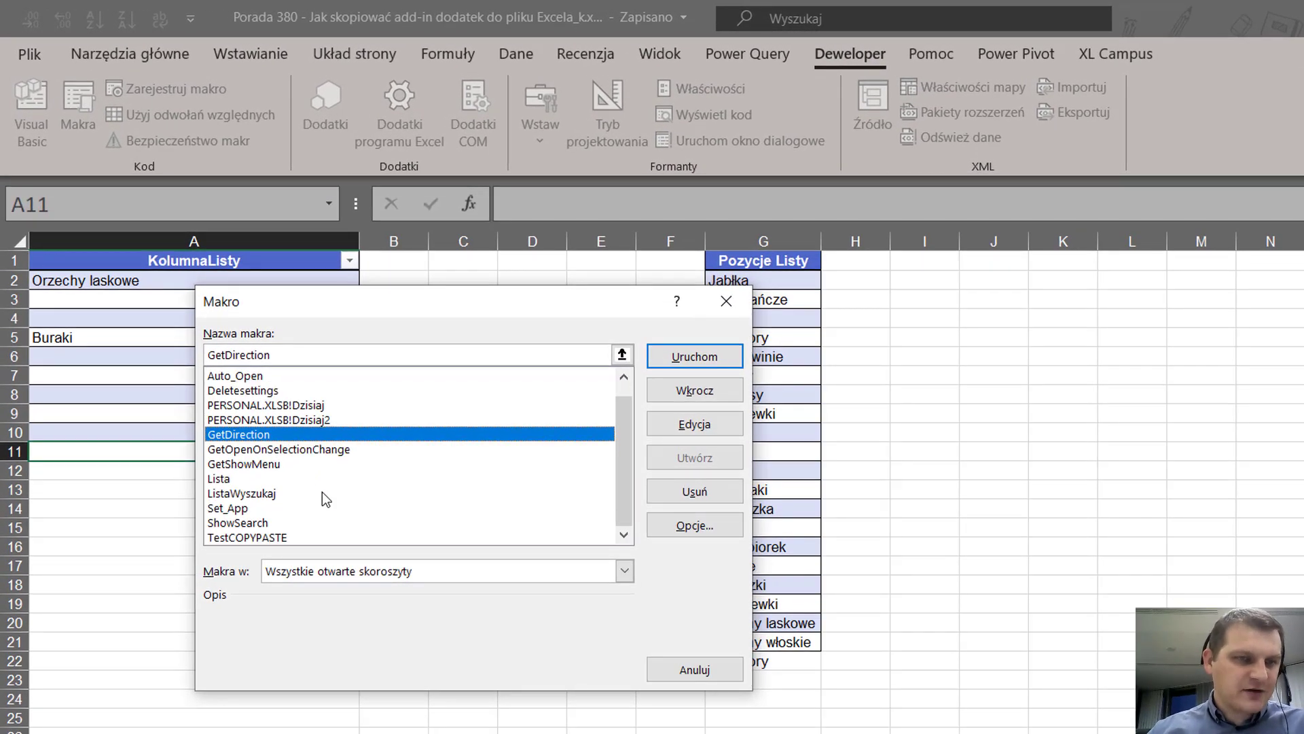
click(246, 494)
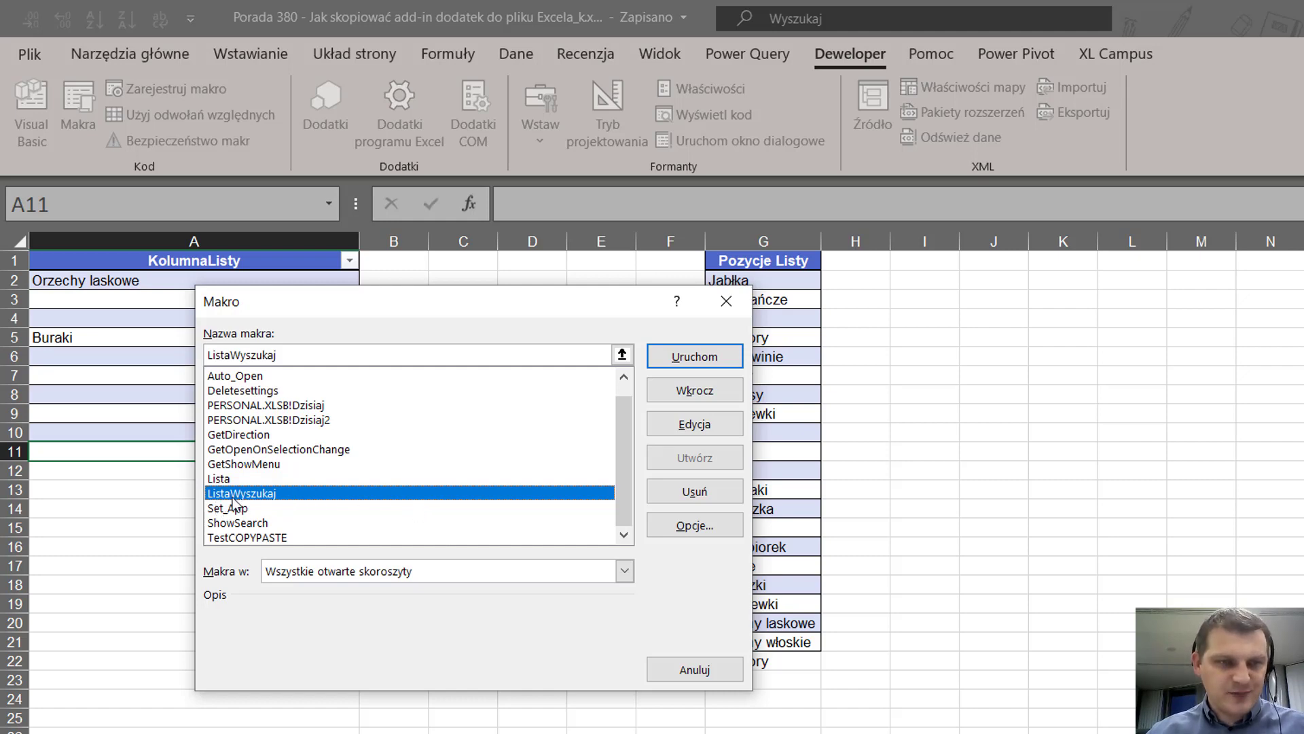
click(710, 527)
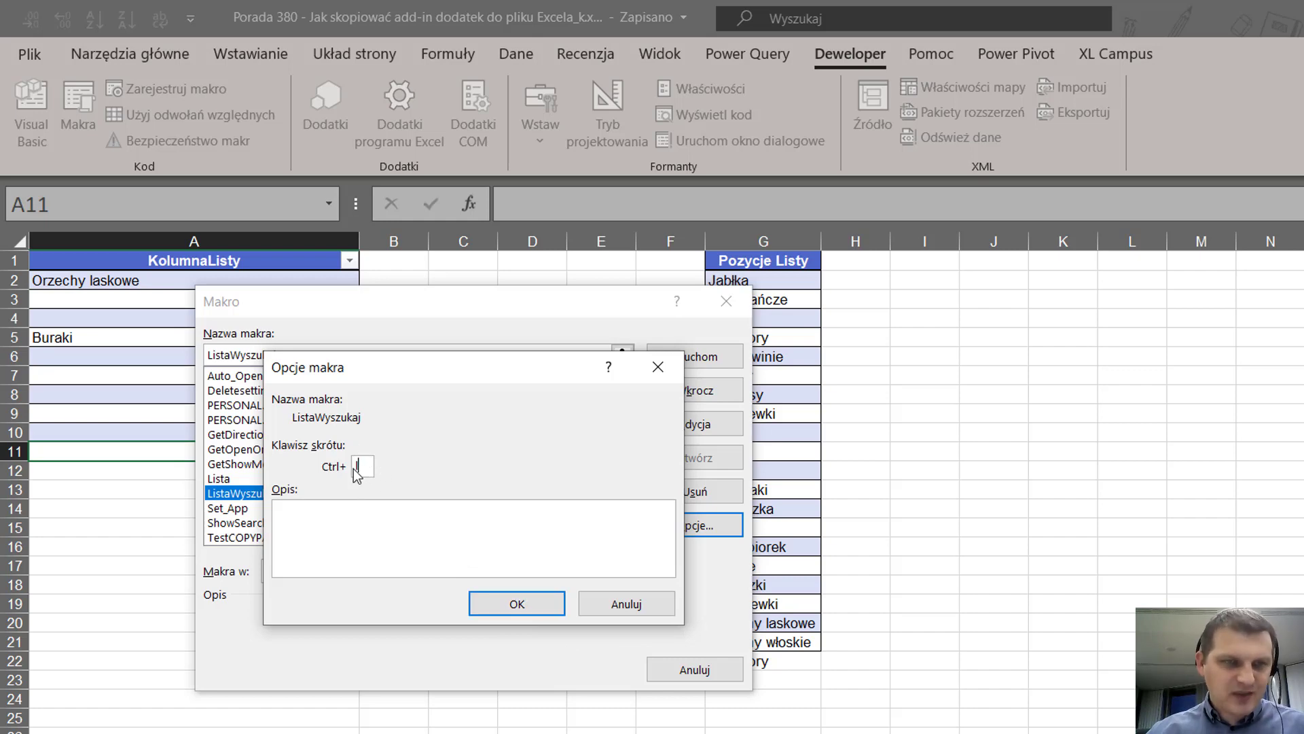
click(518, 604)
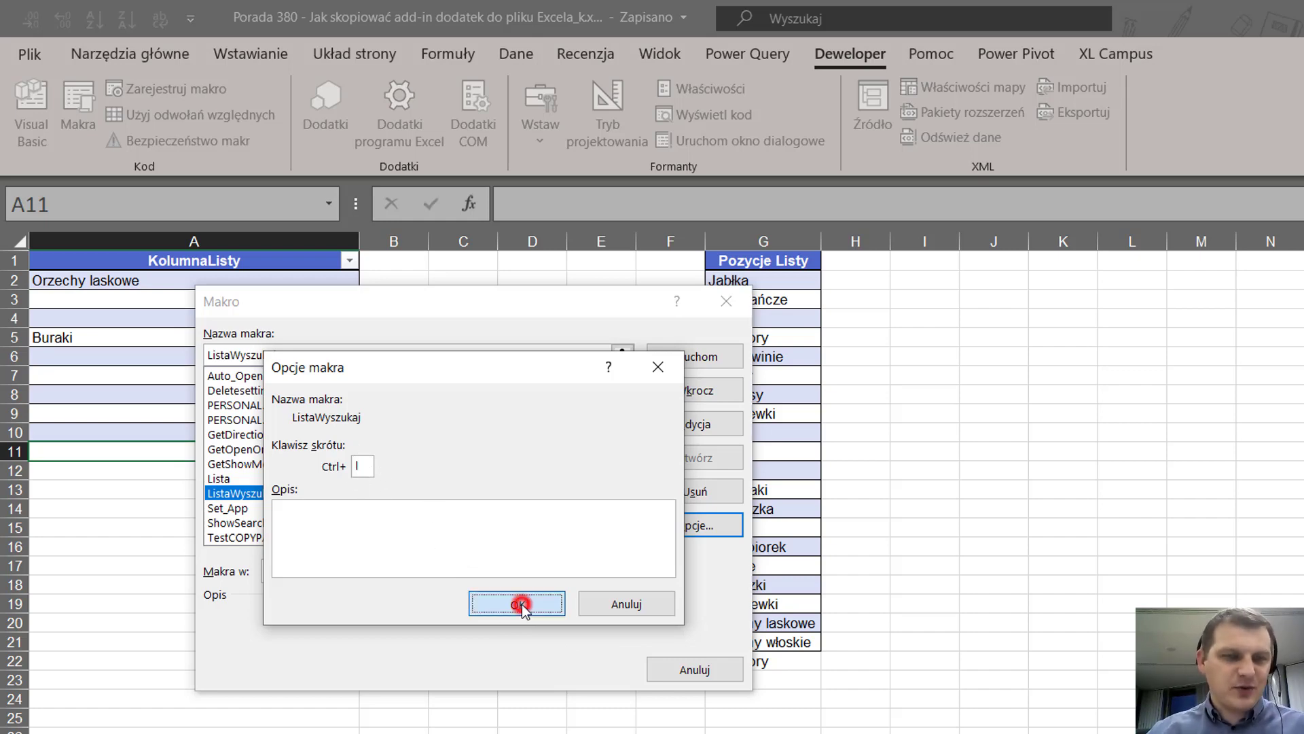
click(726, 301)
click(227, 373)
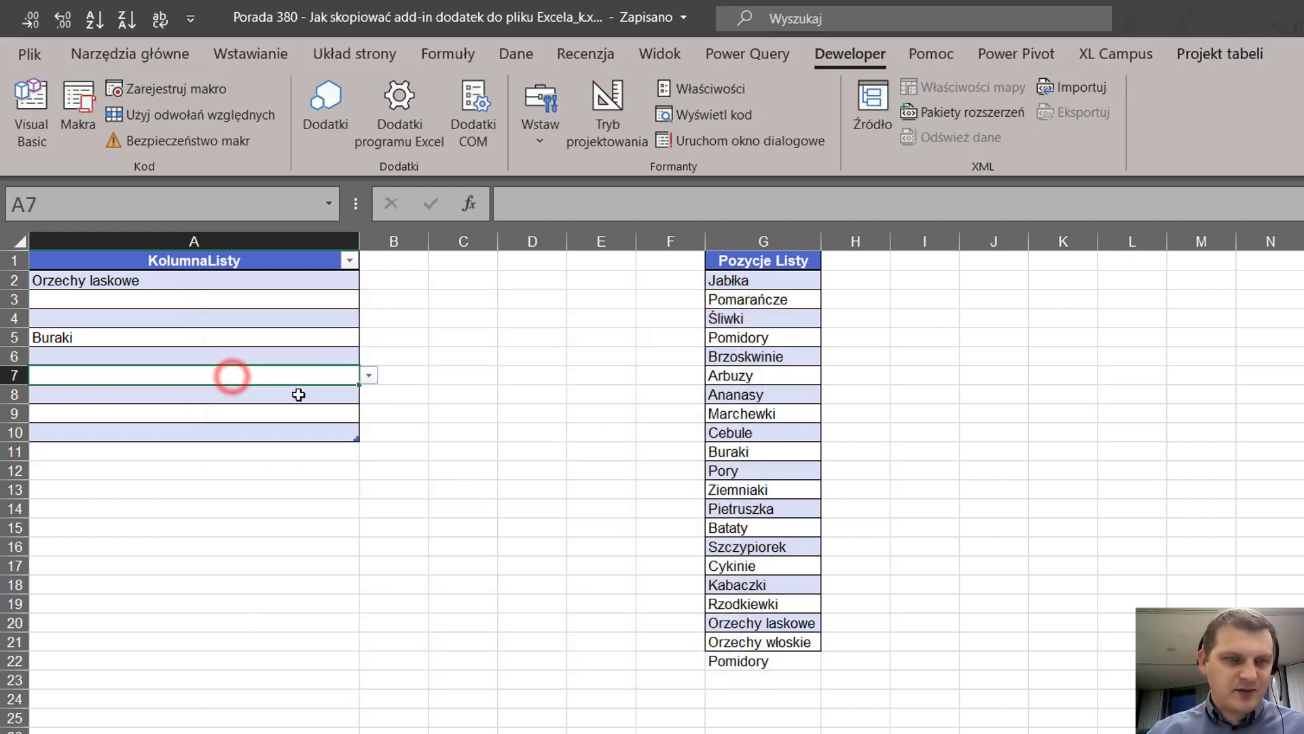
Step: Launch List Search with Ctrl+L for A7 and search; dismiss the validation error from entering 'Po'
click(368, 375)
key(Escape)
key(ctrl+l)
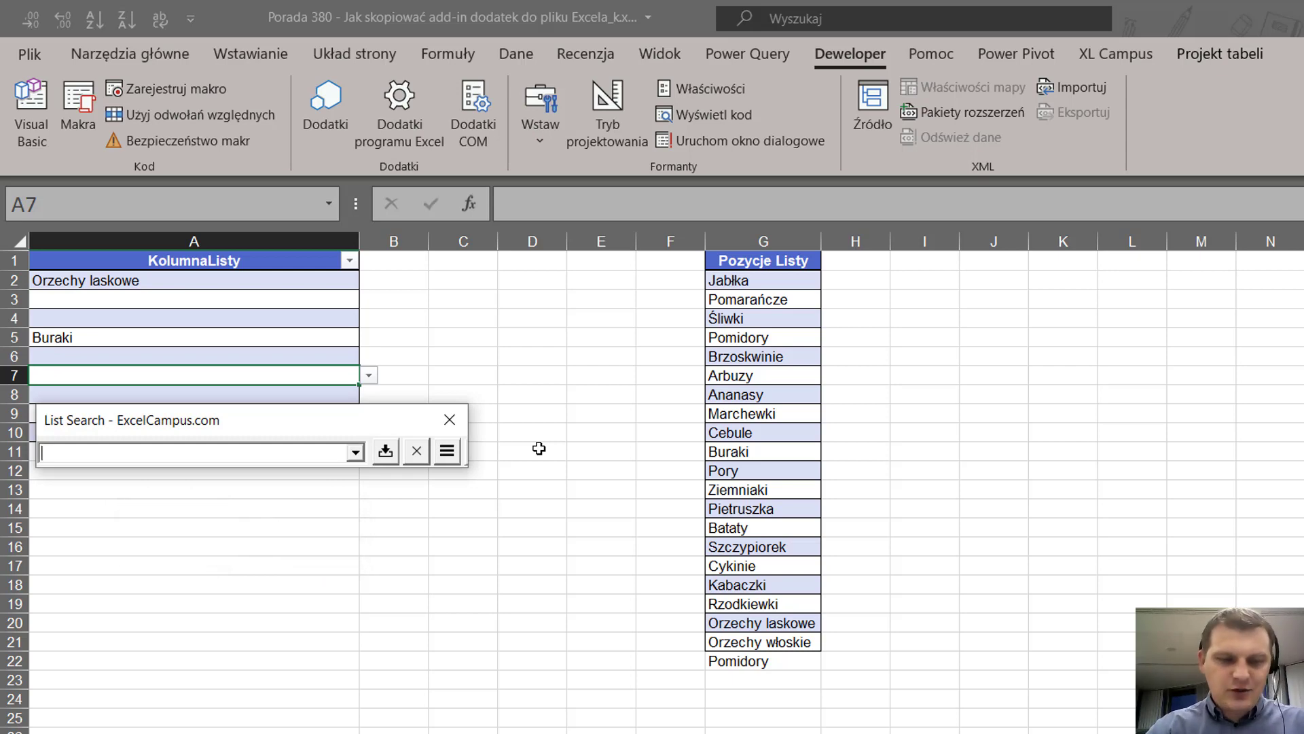
text(or)
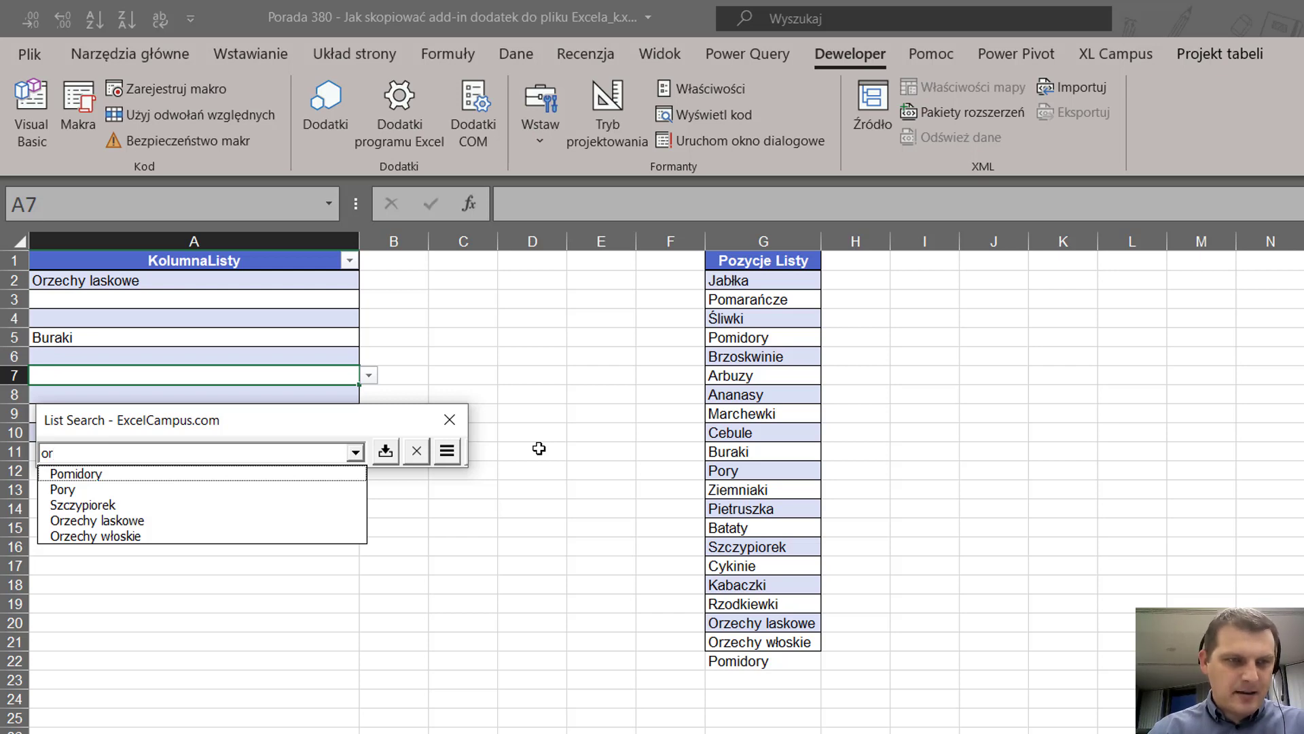
key(Down)
key(Down)
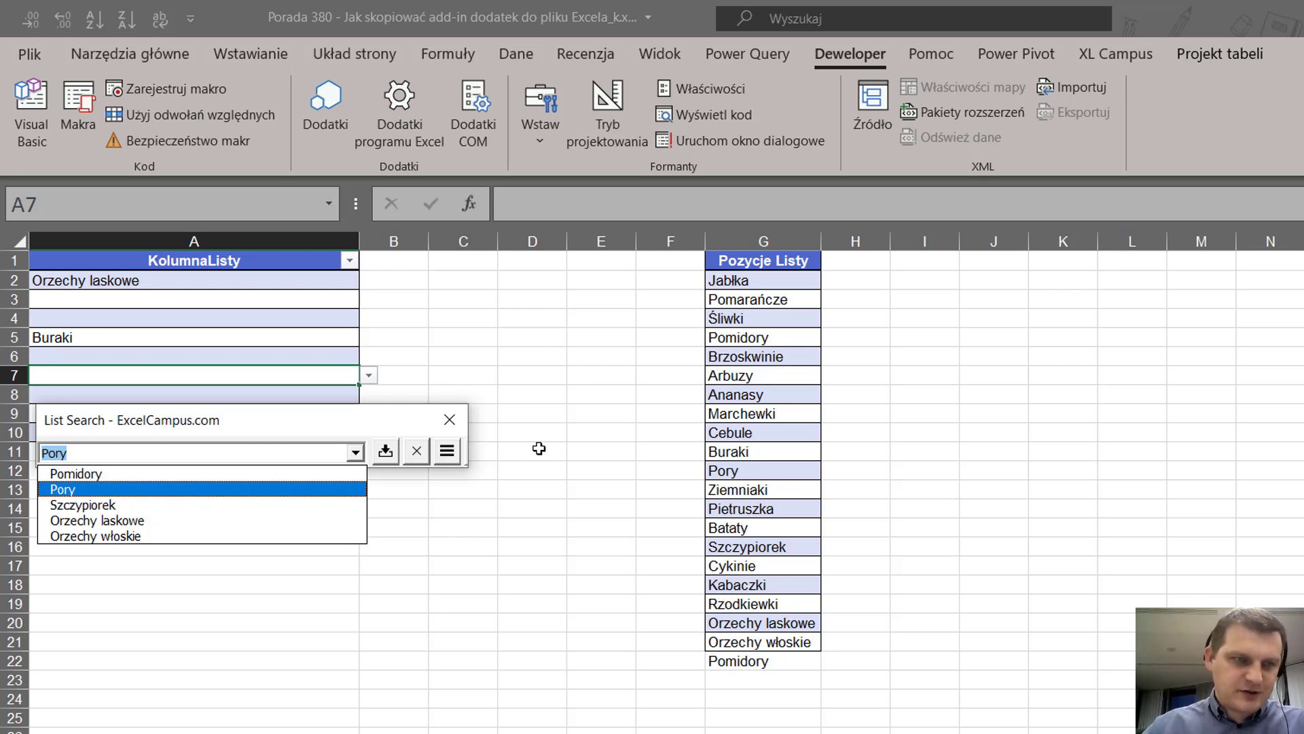
click(129, 452)
key(BackSpace)
key(BackSpace)
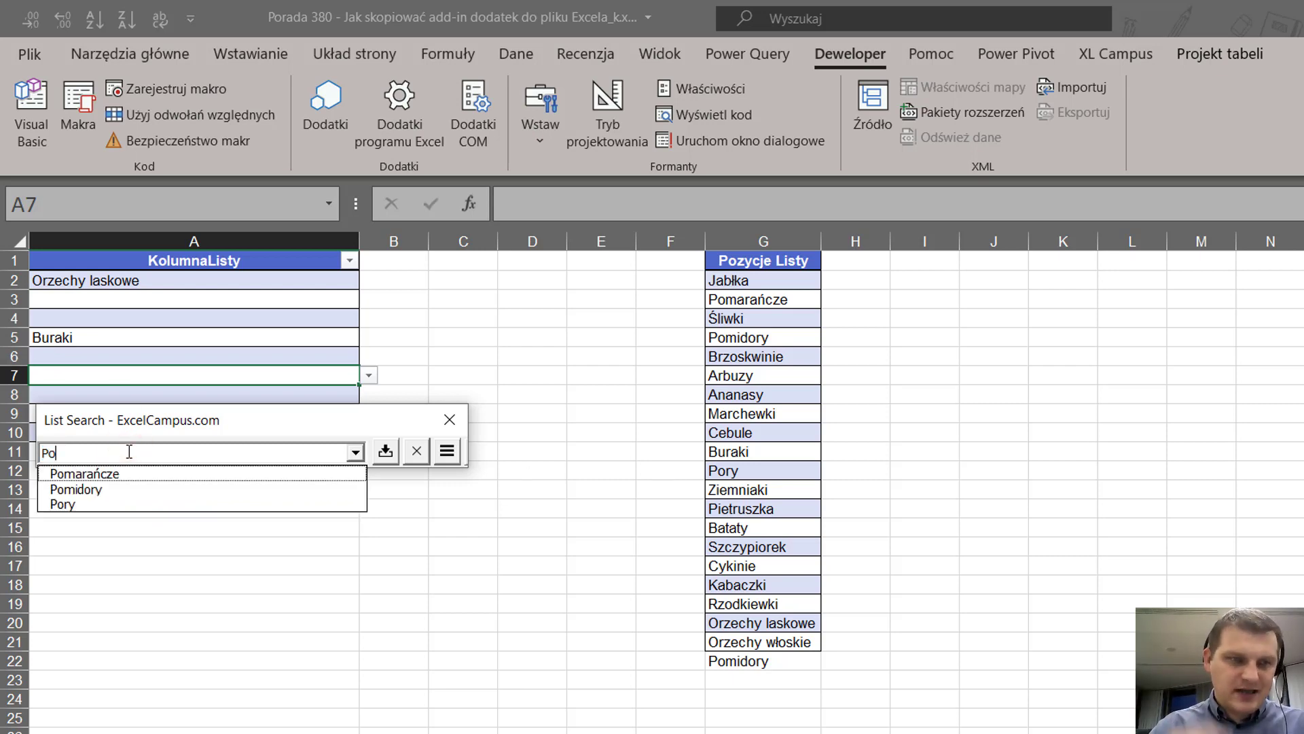
key(Return)
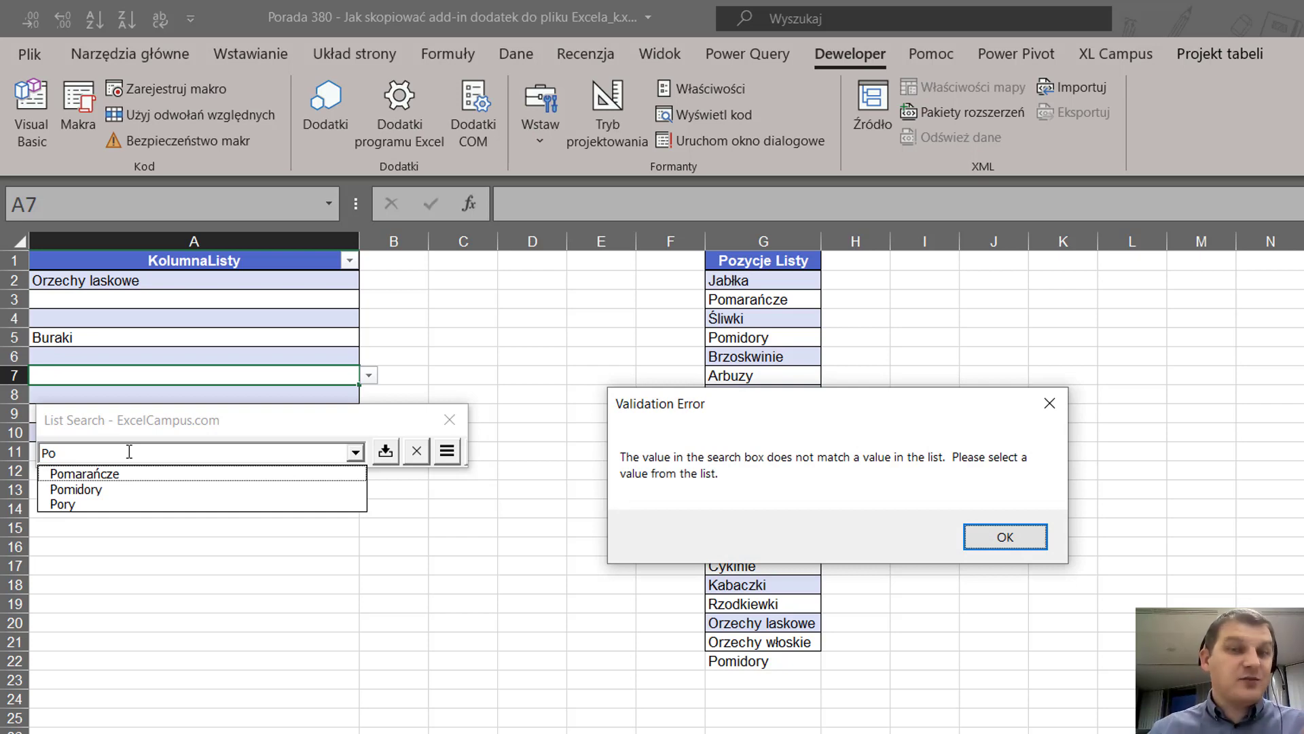
click(1050, 403)
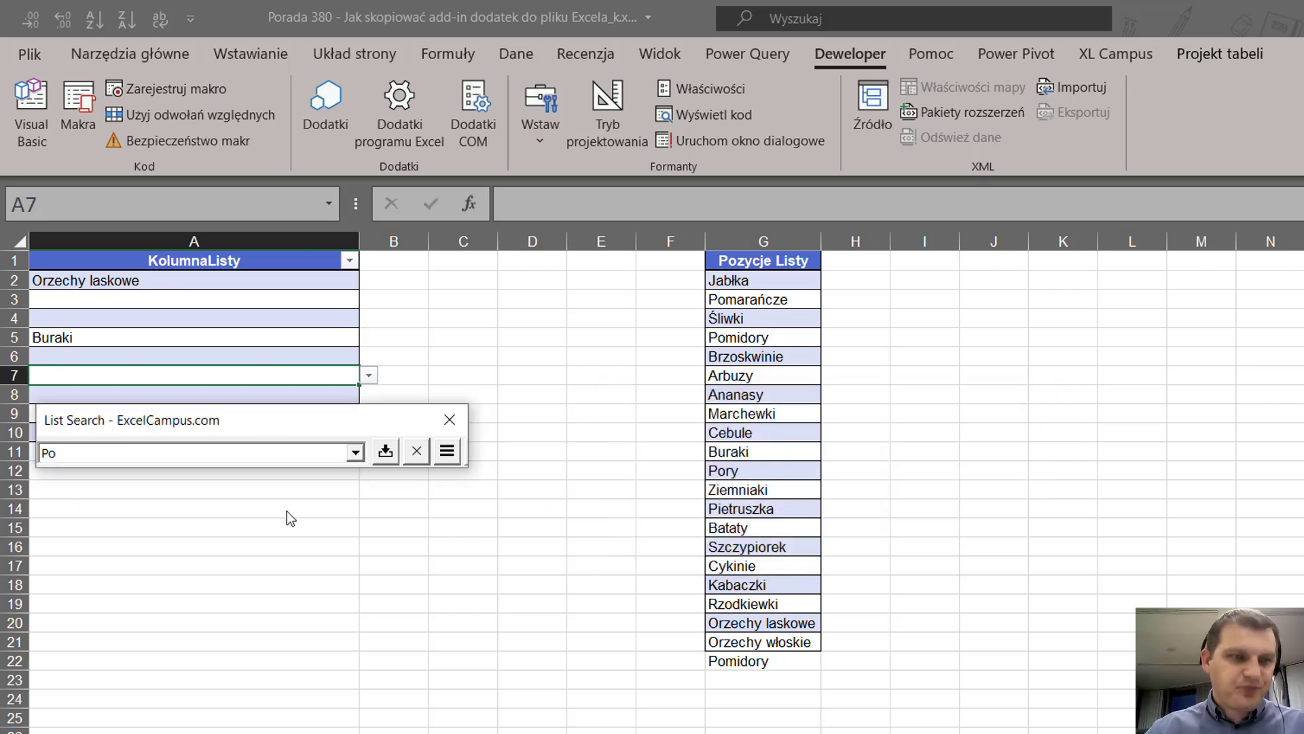
Step: Search 'r' again, insert Pory into A7, close the form and select the cell under Pomidory
click(169, 453)
text(r)
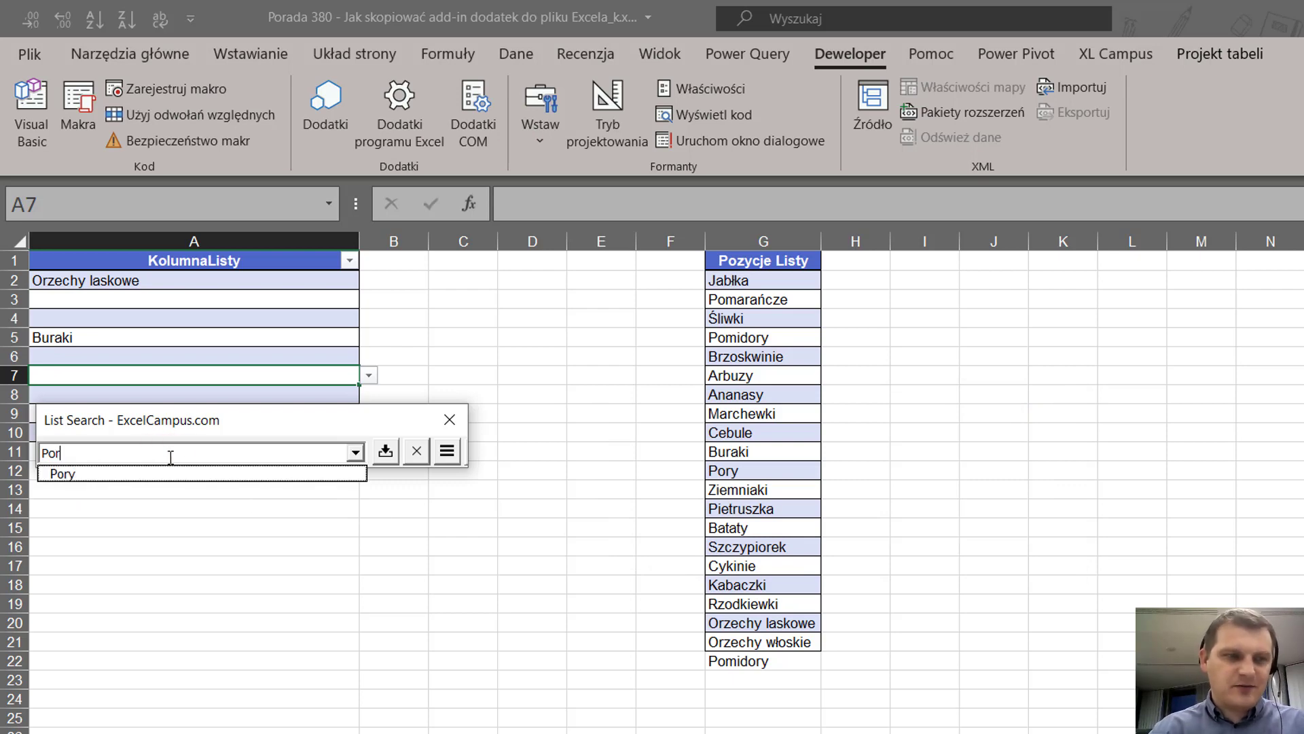
key(Down)
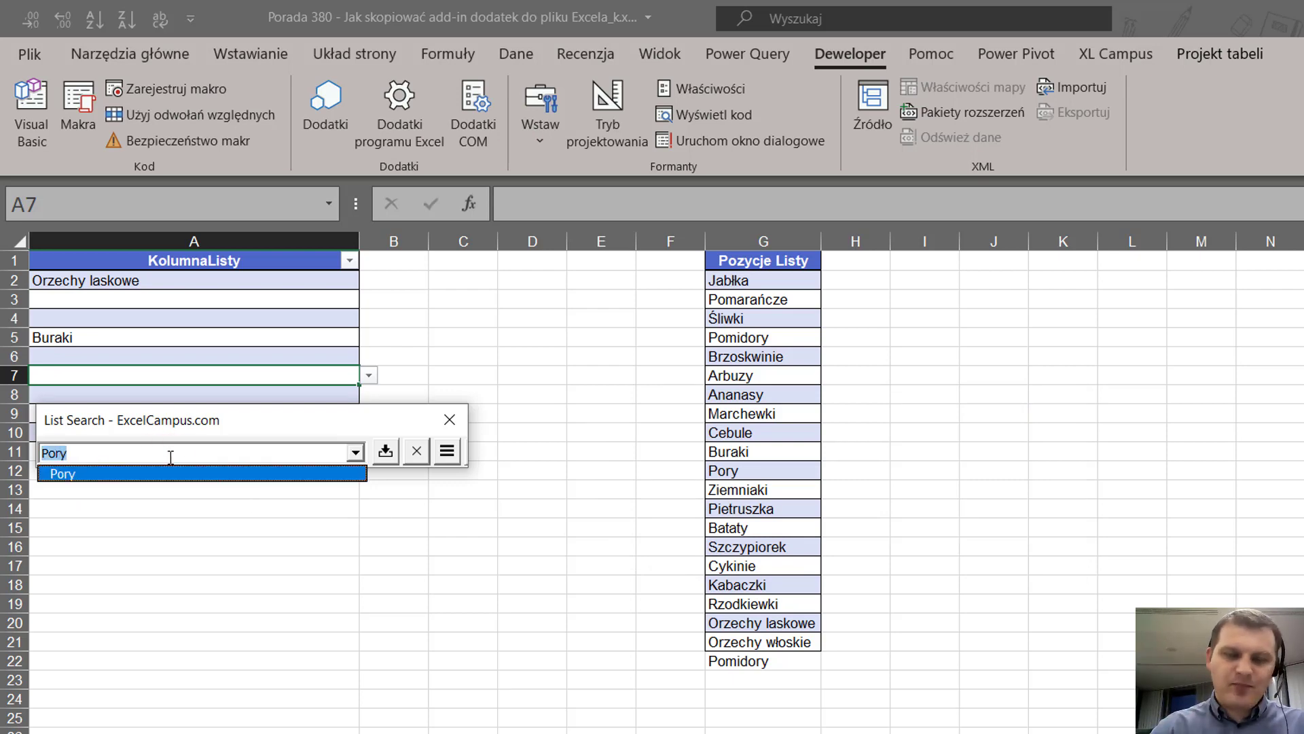
key(Return)
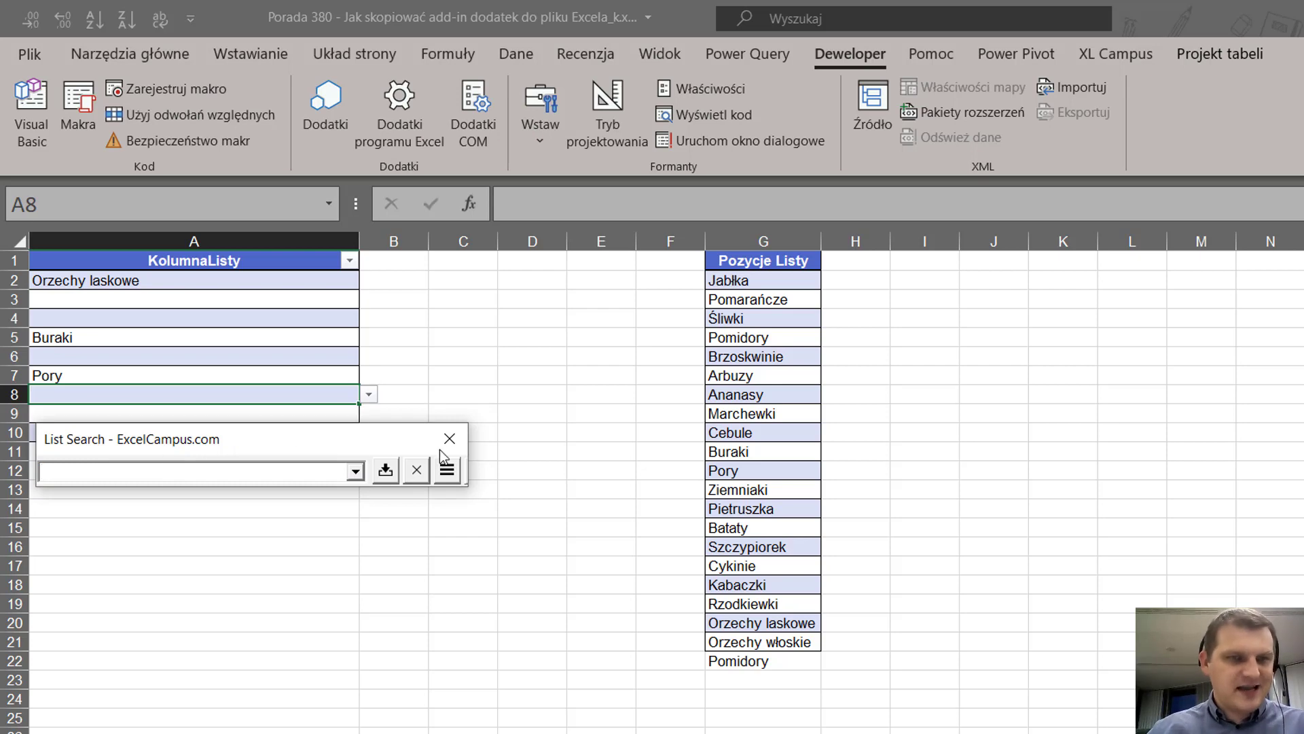
click(449, 438)
click(781, 664)
click(781, 683)
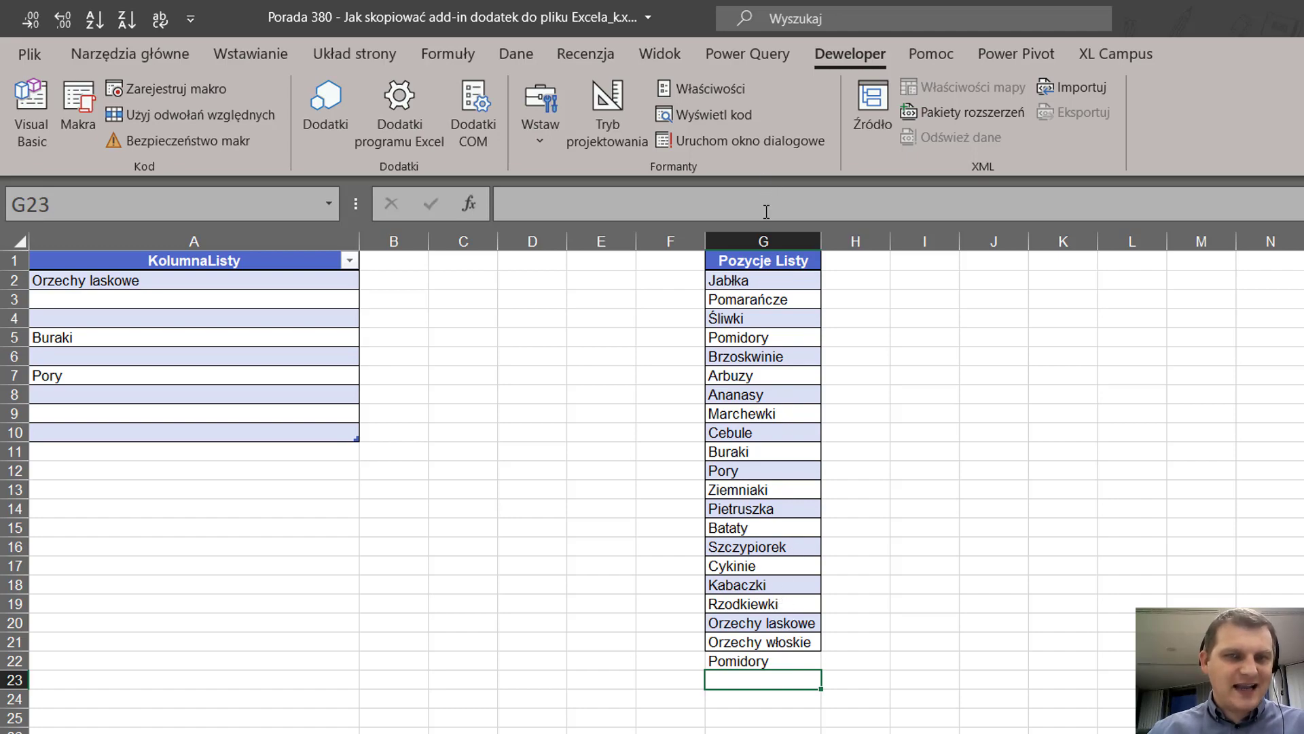
Step: Select G23, launch List Search, search 'or' to insert Szczypiorek, then close the form
click(764, 239)
click(707, 614)
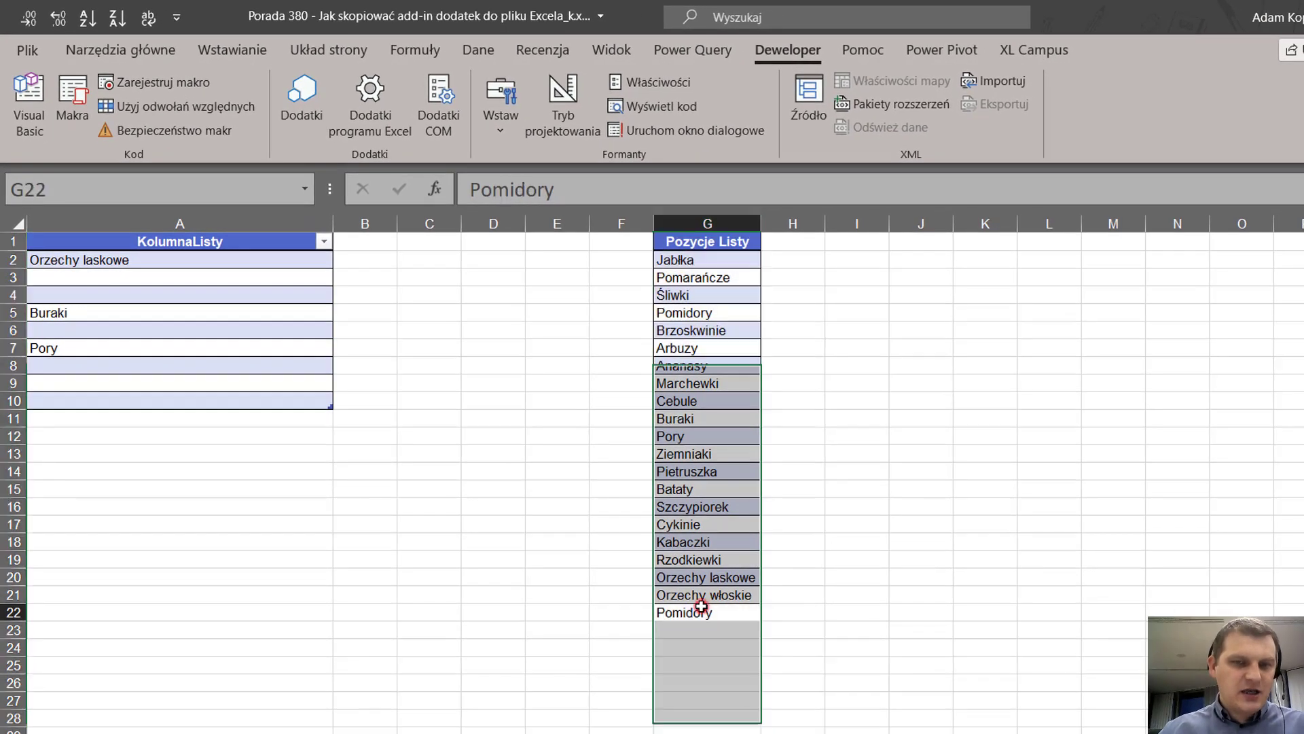
click(719, 629)
key(ctrl+l)
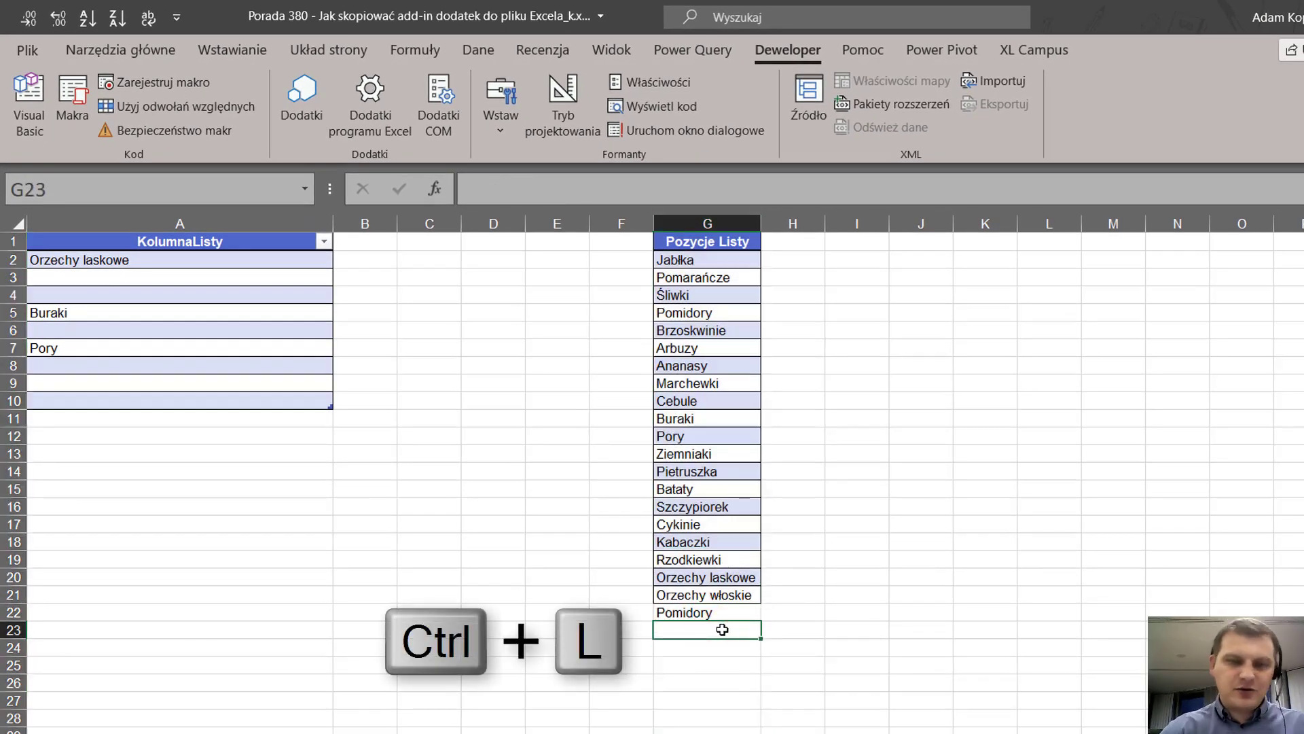
mouse_move(872, 669)
mouse_down()
mouse_move(1036, 371)
mouse_move(1020, 305)
mouse_up()
click(998, 333)
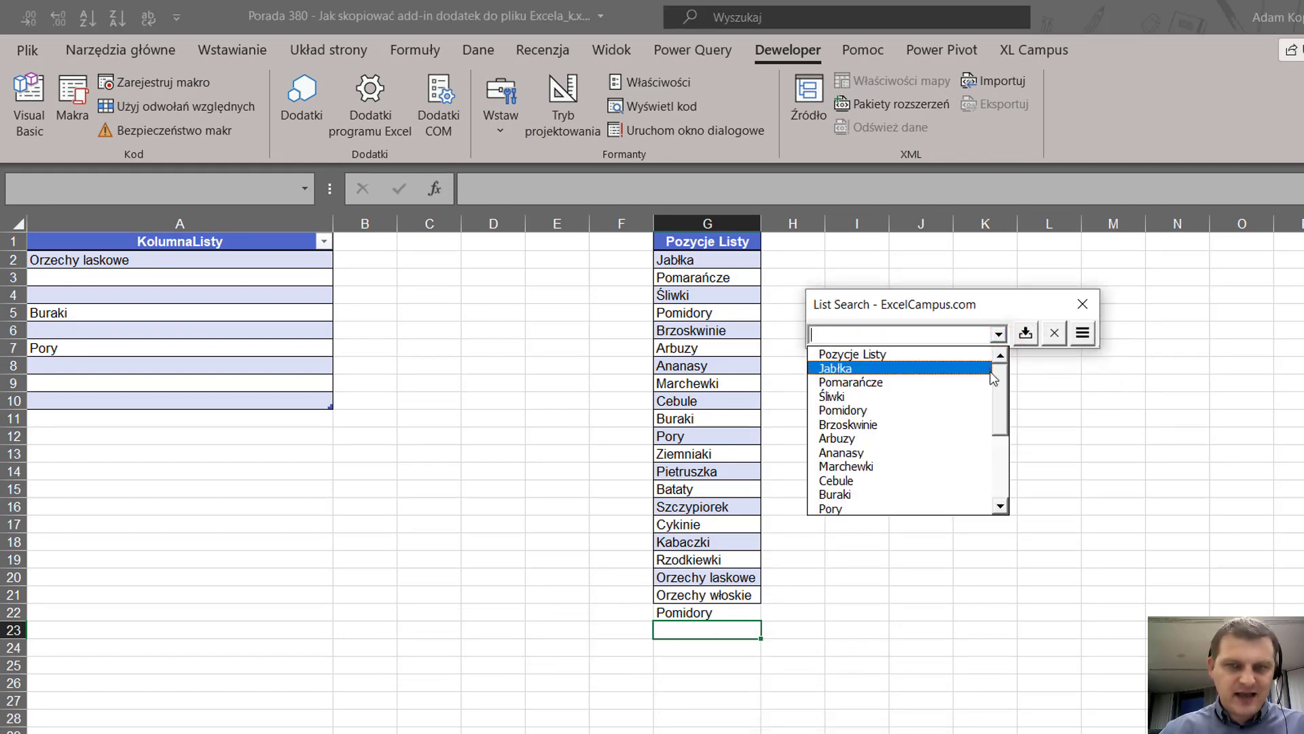
mouse_move(1002, 385)
mouse_down()
mouse_move(997, 466)
mouse_move(999, 373)
mouse_up()
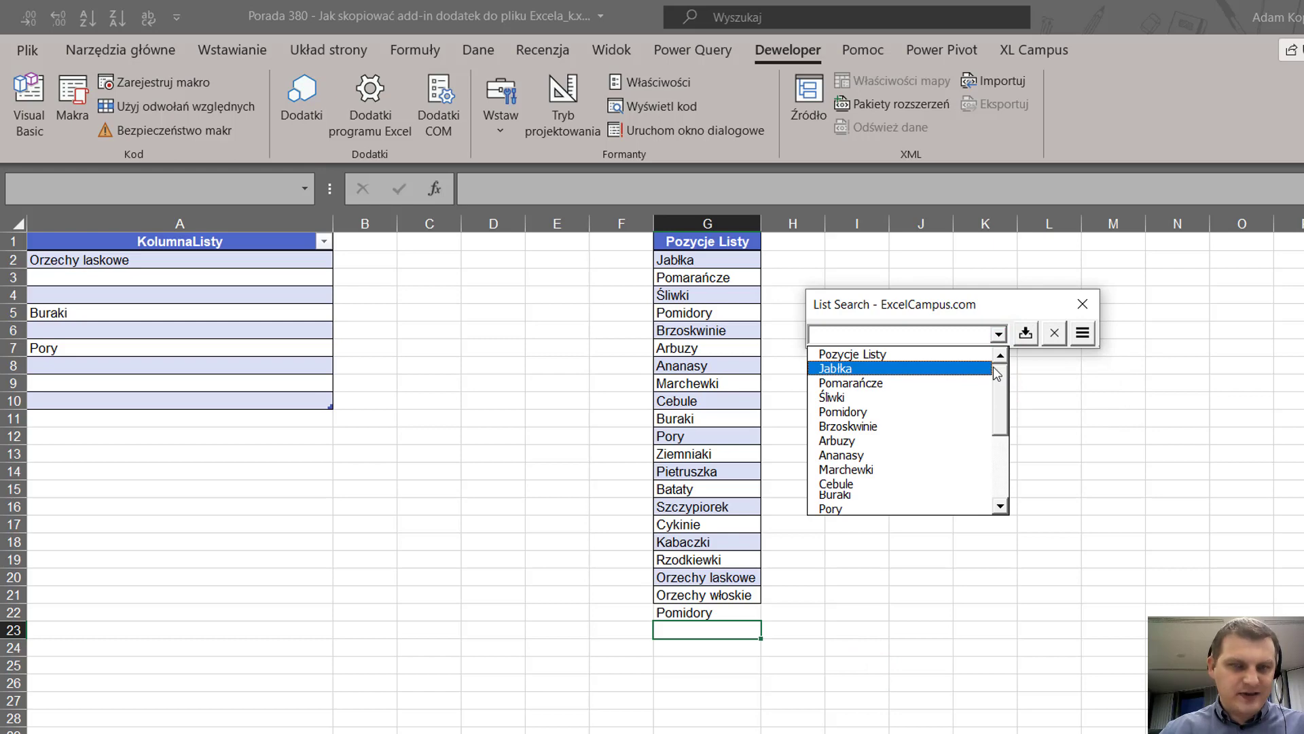
text(or)
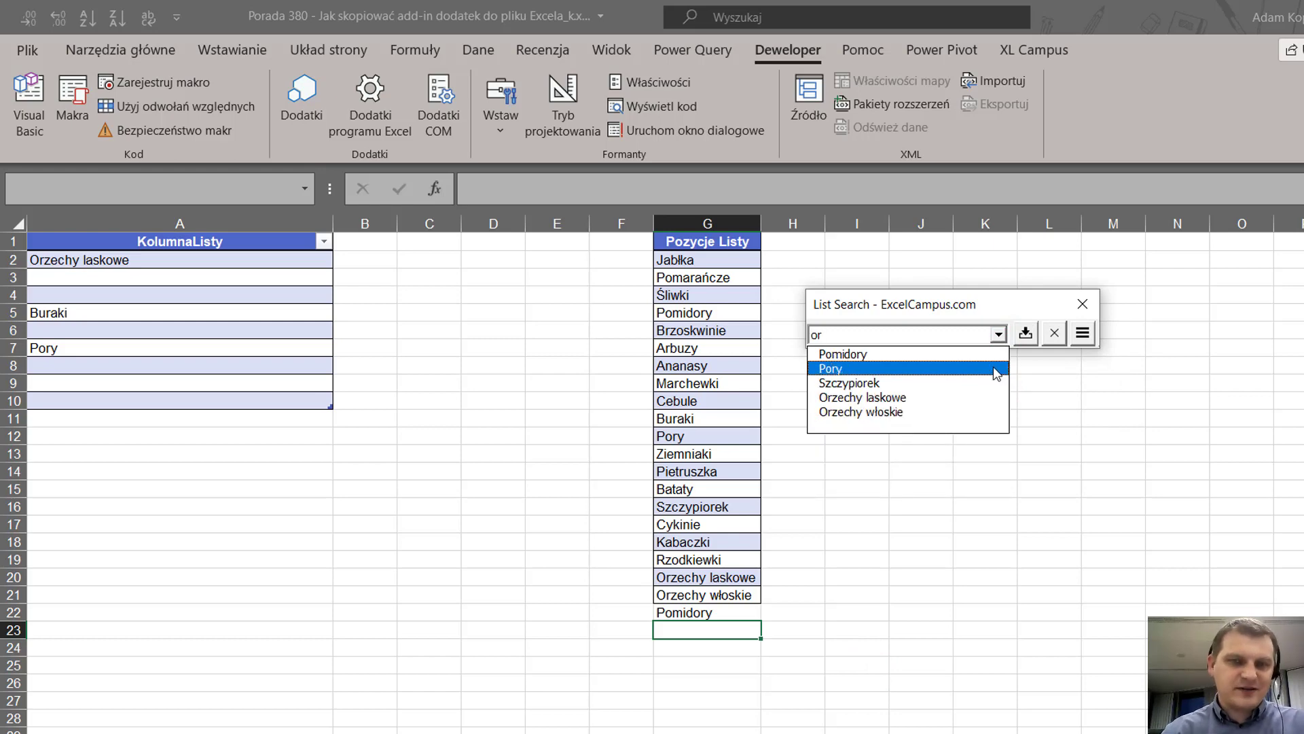
key(Down)
key(Down)
key(Down)
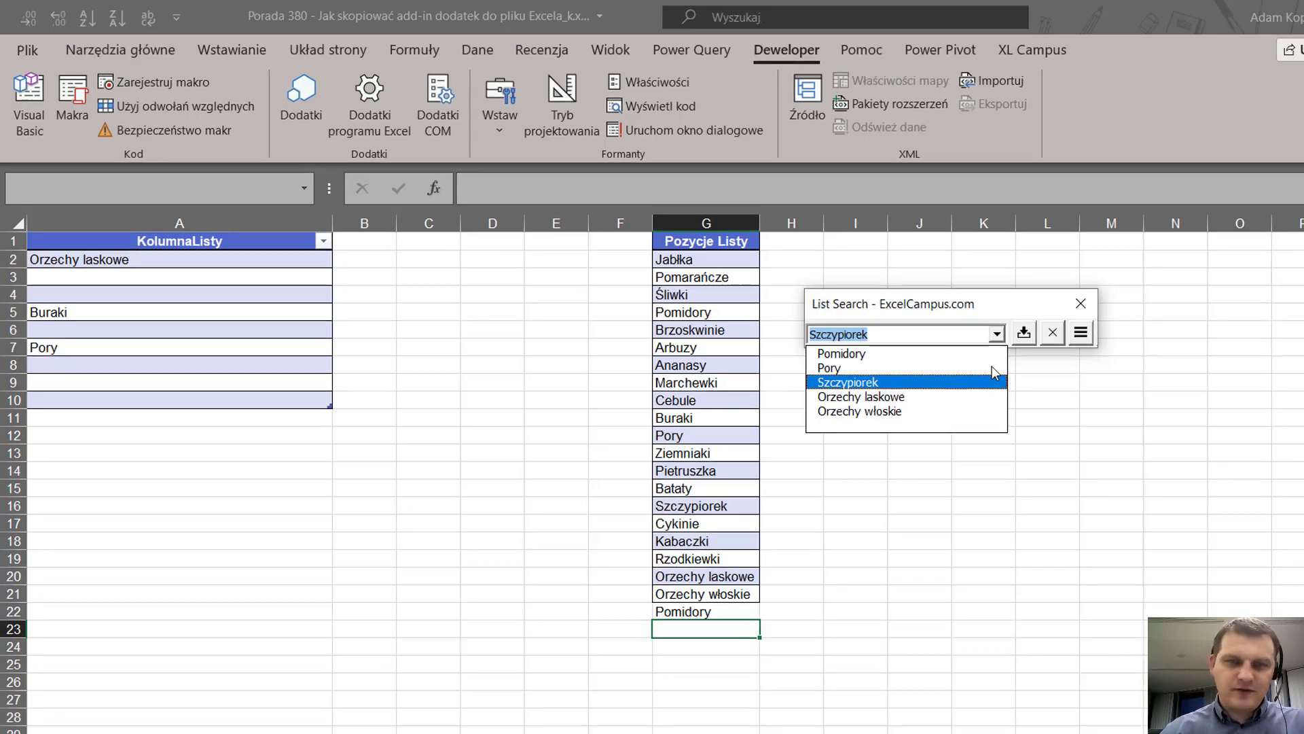
key(Return)
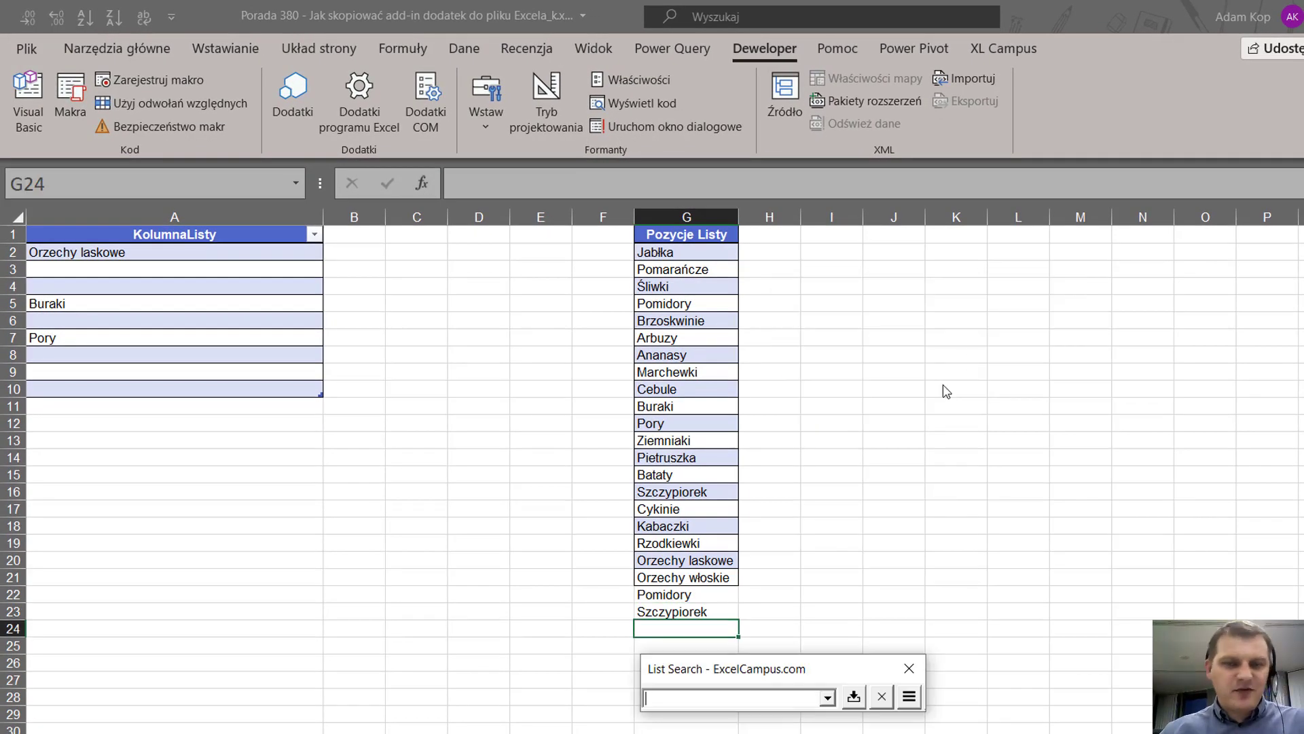
click(909, 668)
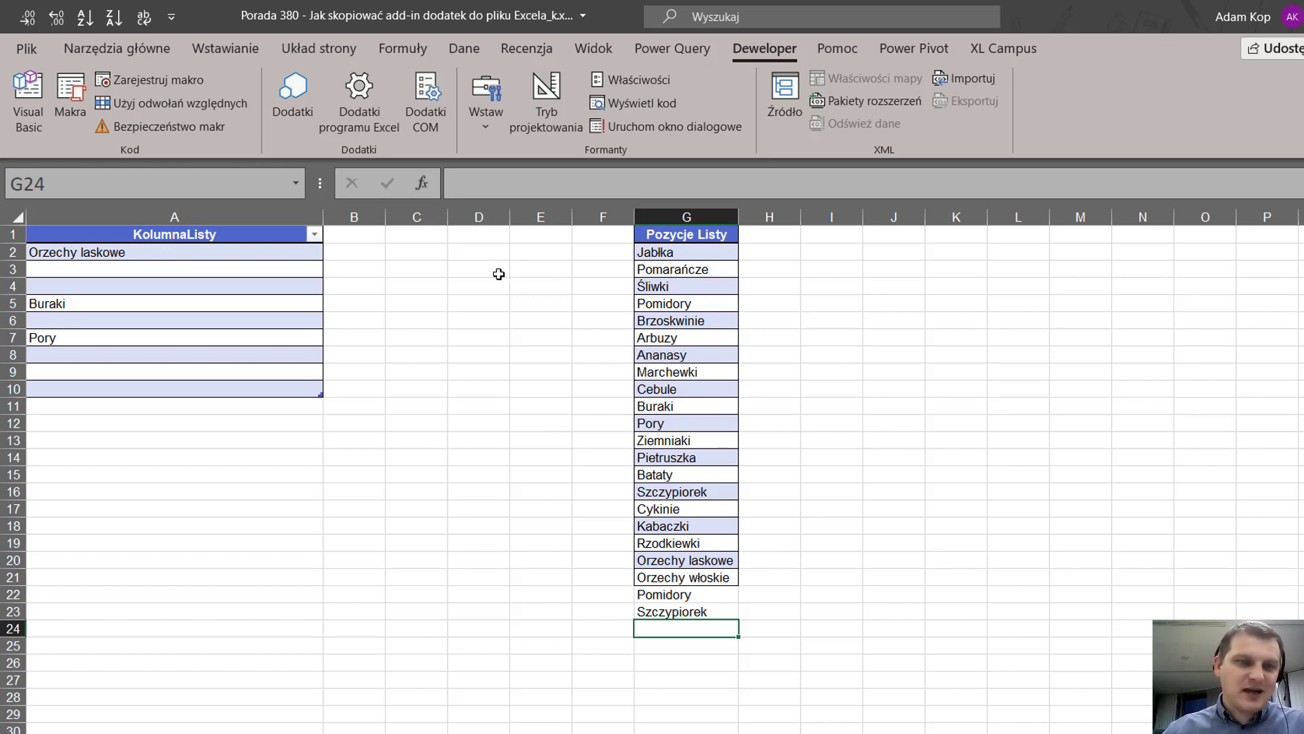
Step: Add a Lista data validation to D1 with source jeden;dwa;trzy
click(498, 274)
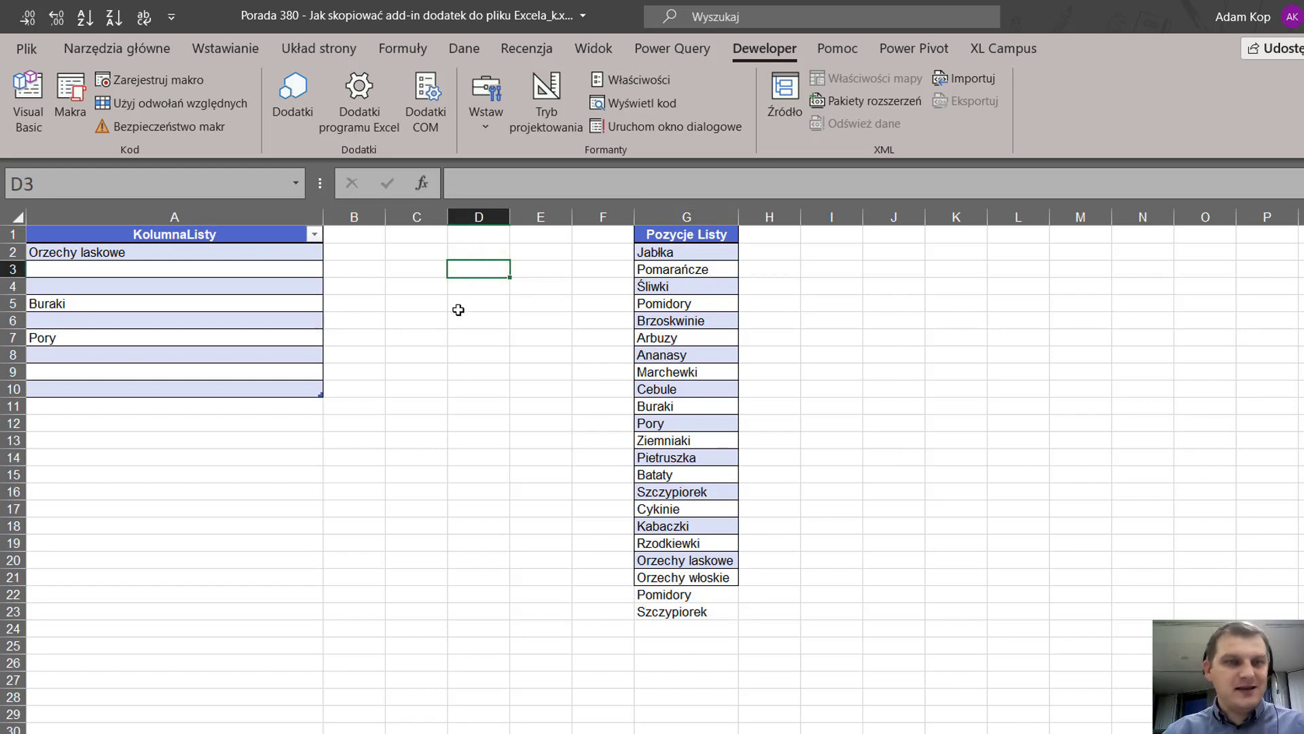
click(465, 237)
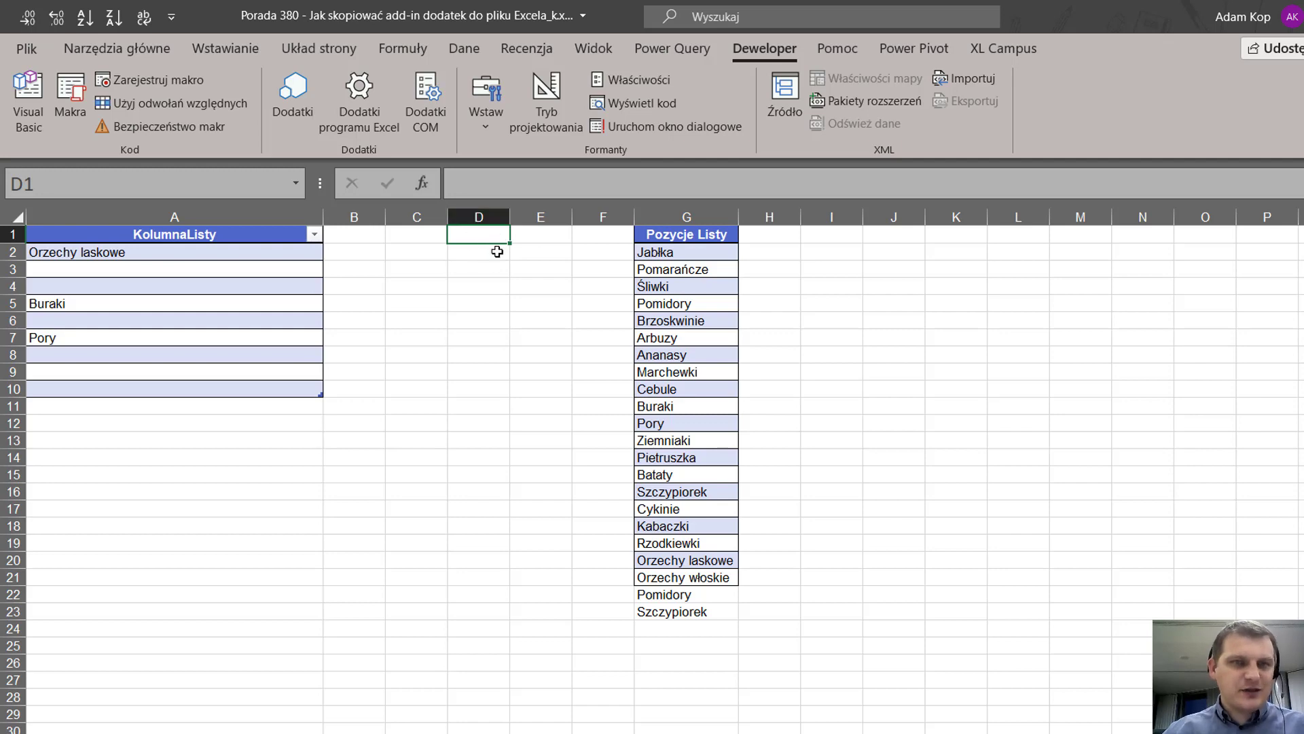
click(464, 49)
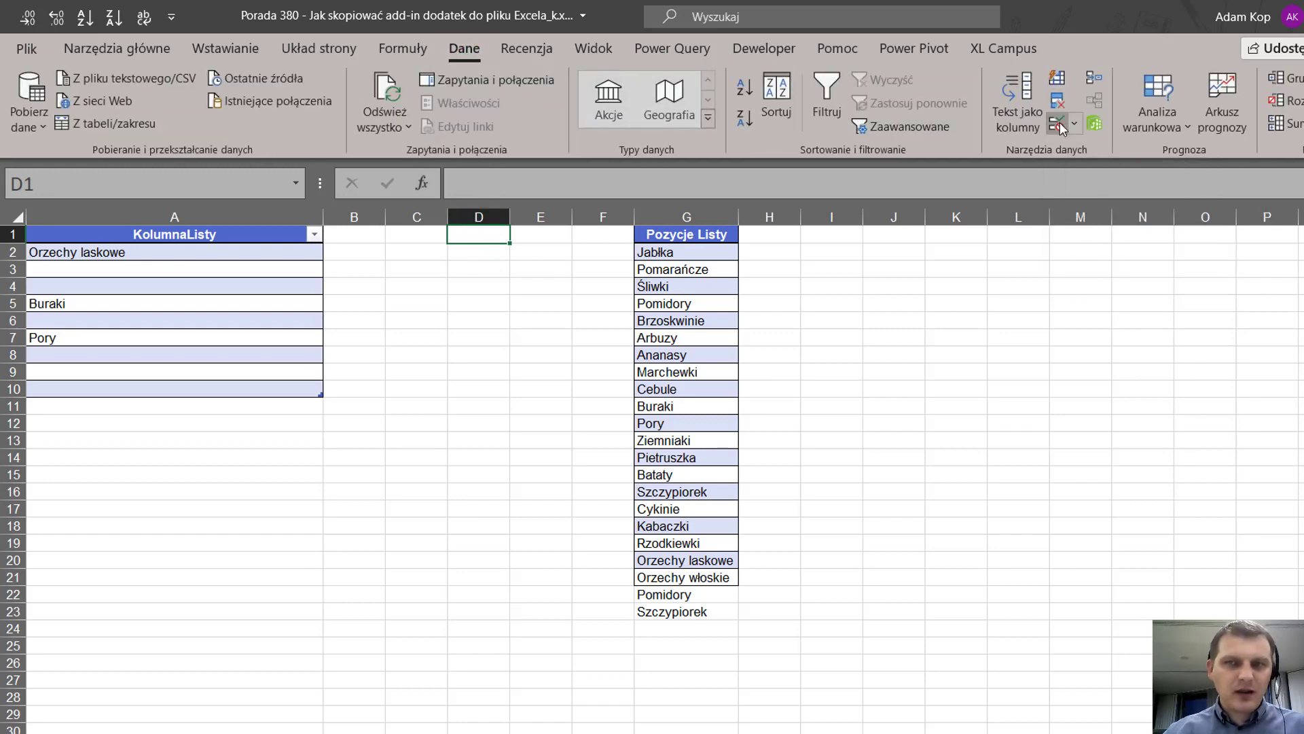
click(1058, 123)
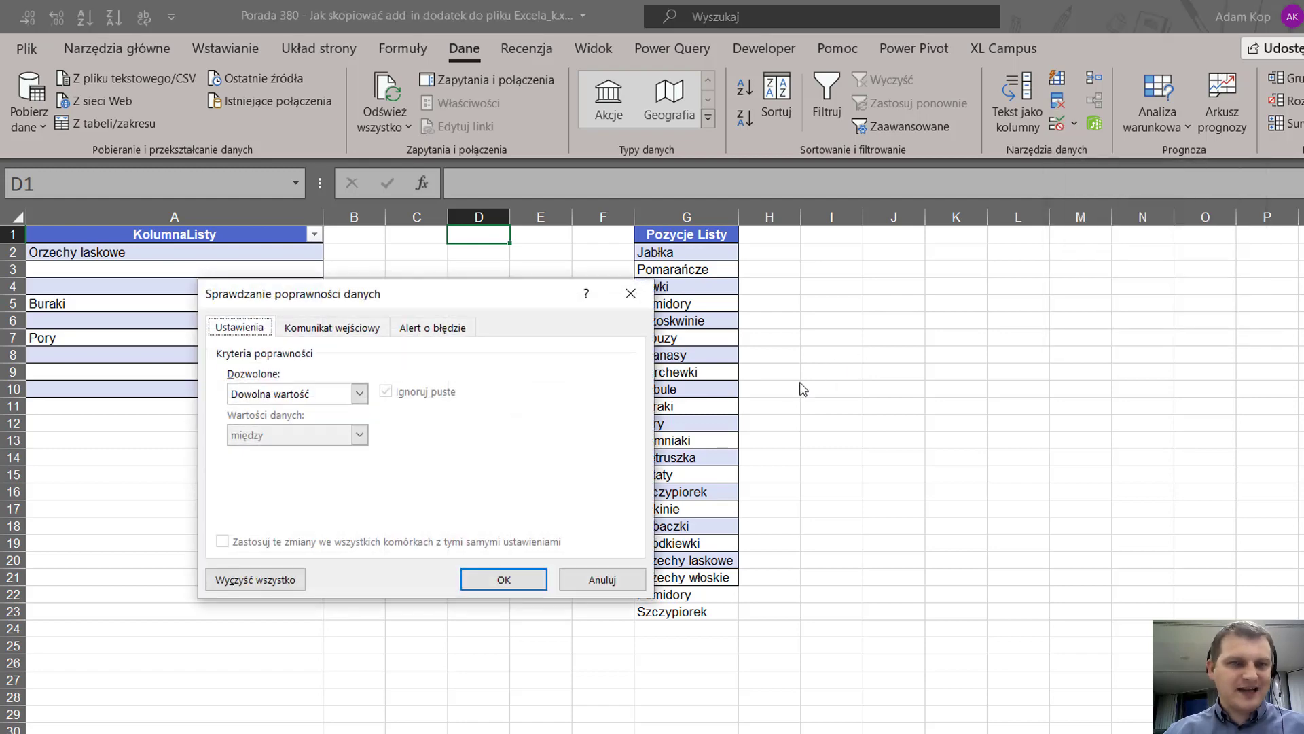
click(360, 394)
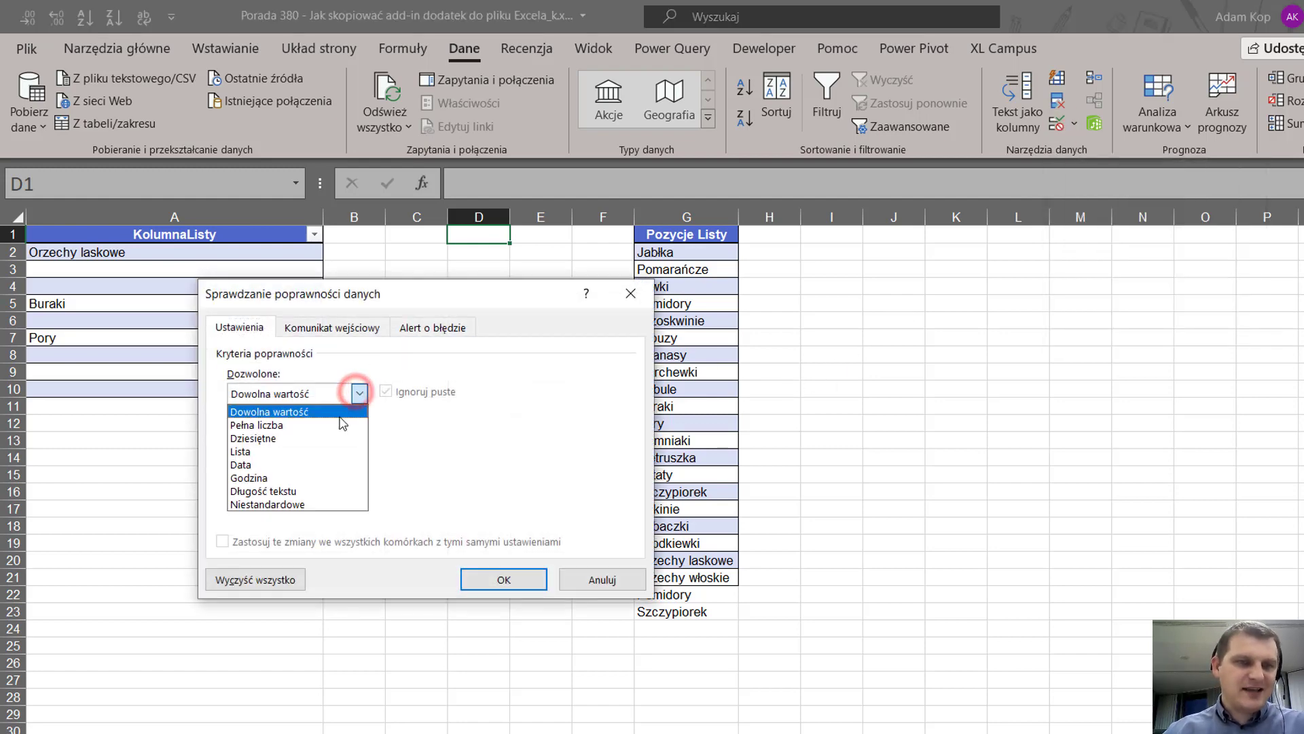
click(306, 450)
text(jeden;dwa;trz)
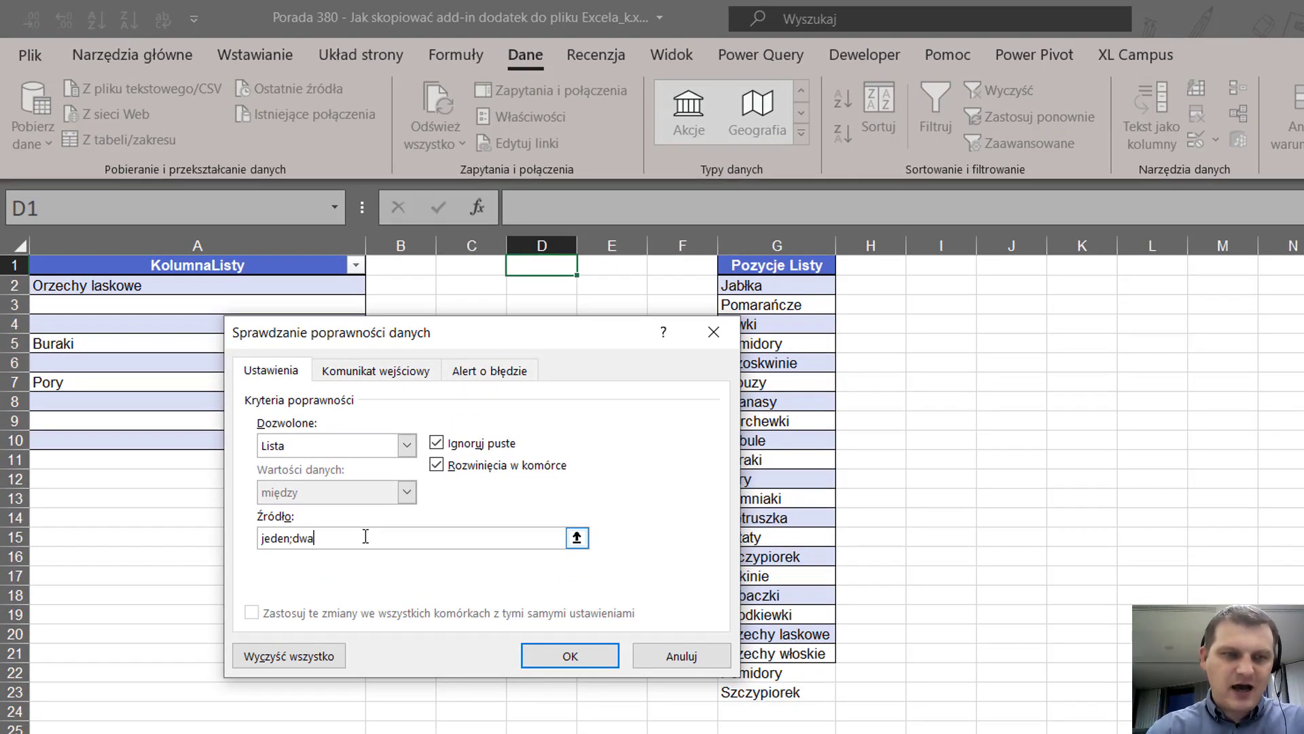
text(y)
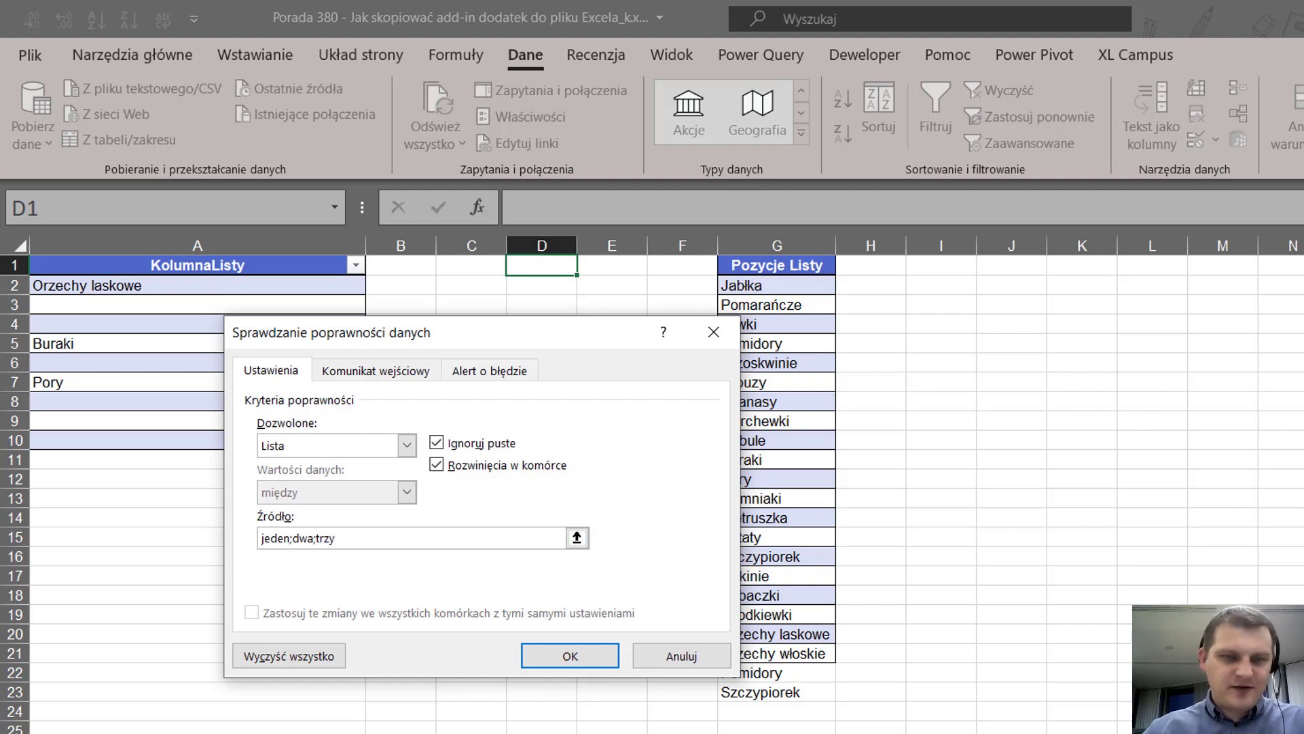
click(567, 656)
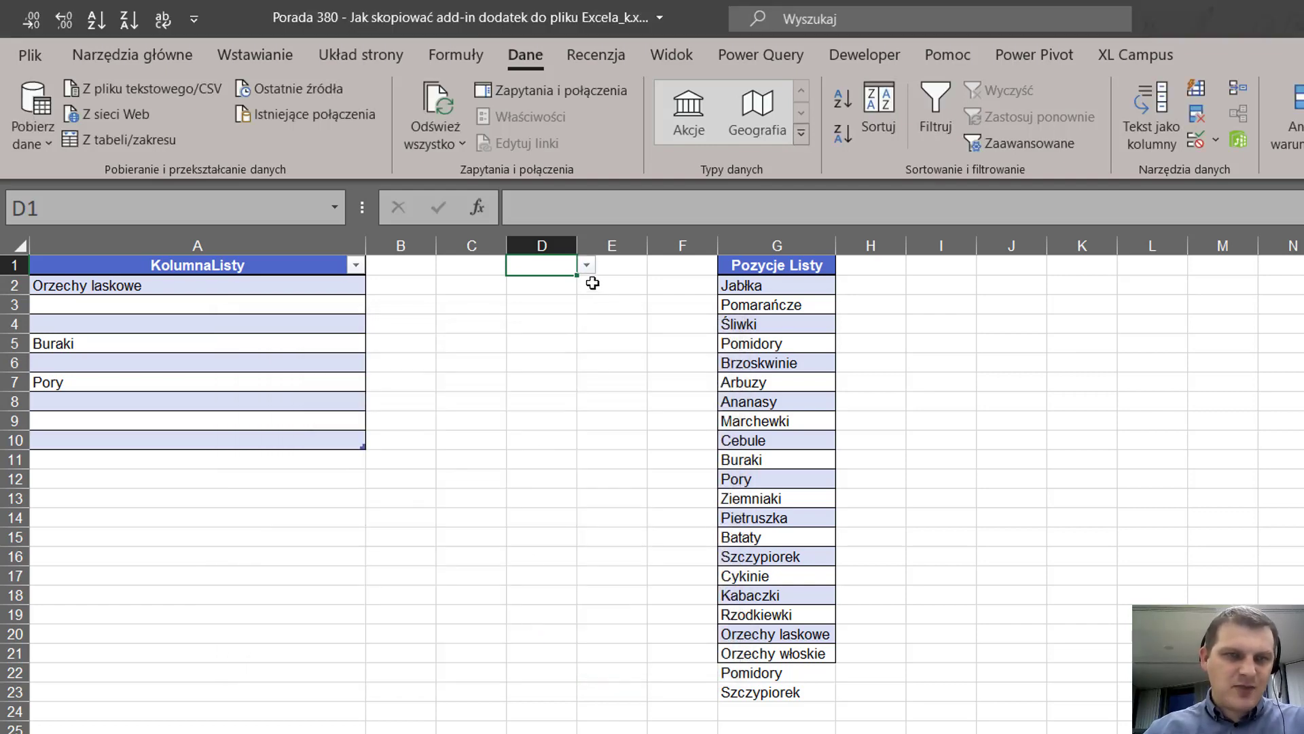
click(586, 265)
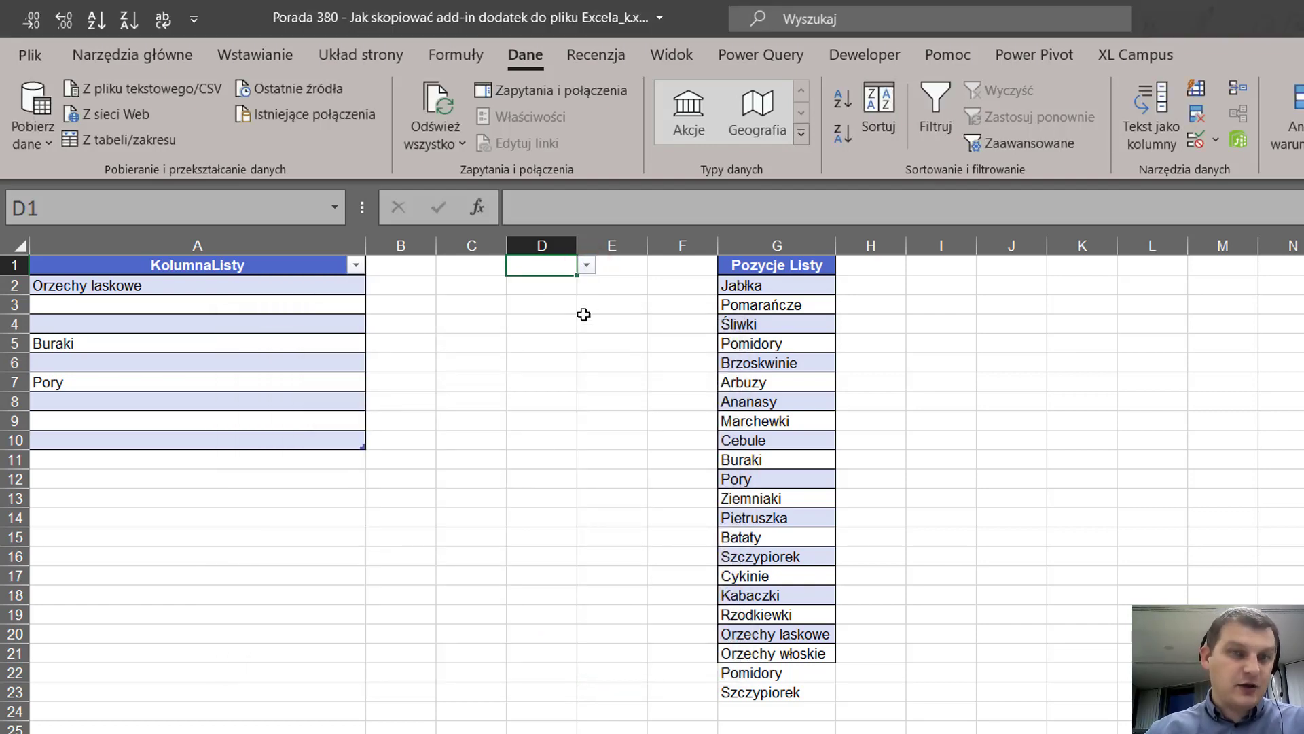
key(Escape)
key(ctrl+l)
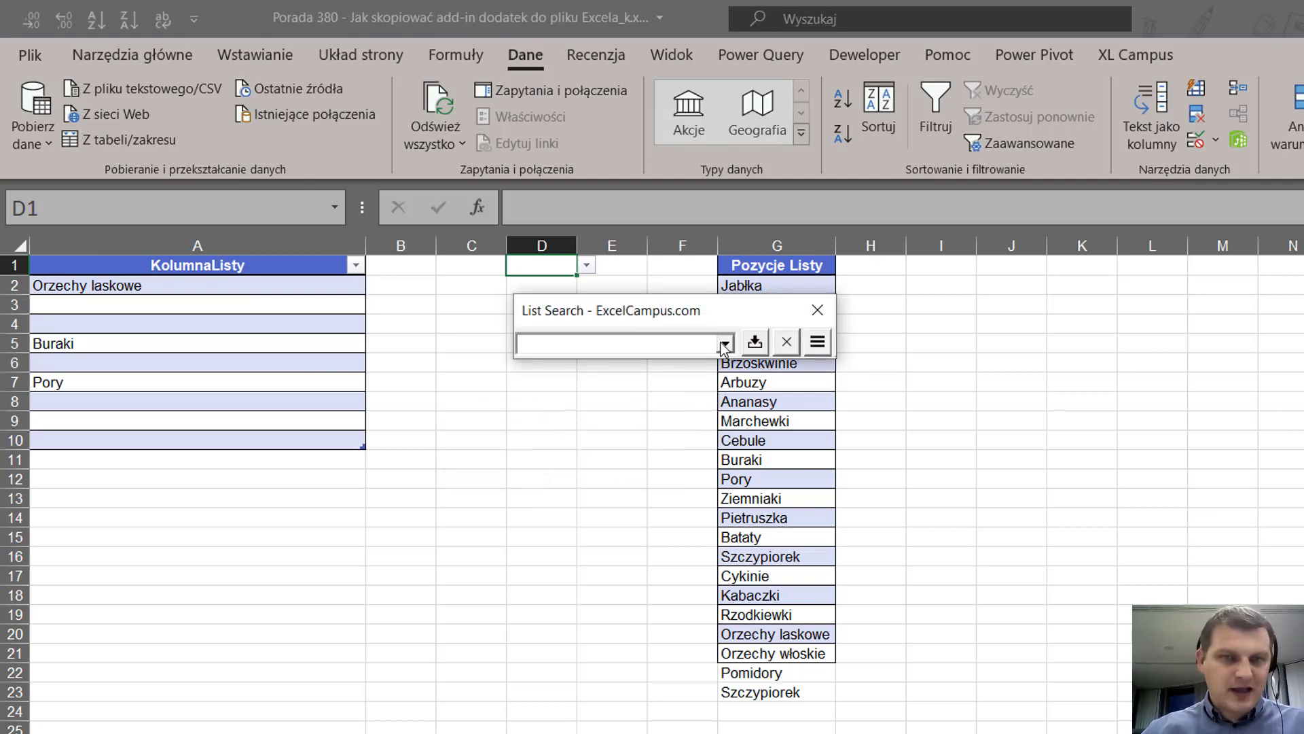
click(725, 343)
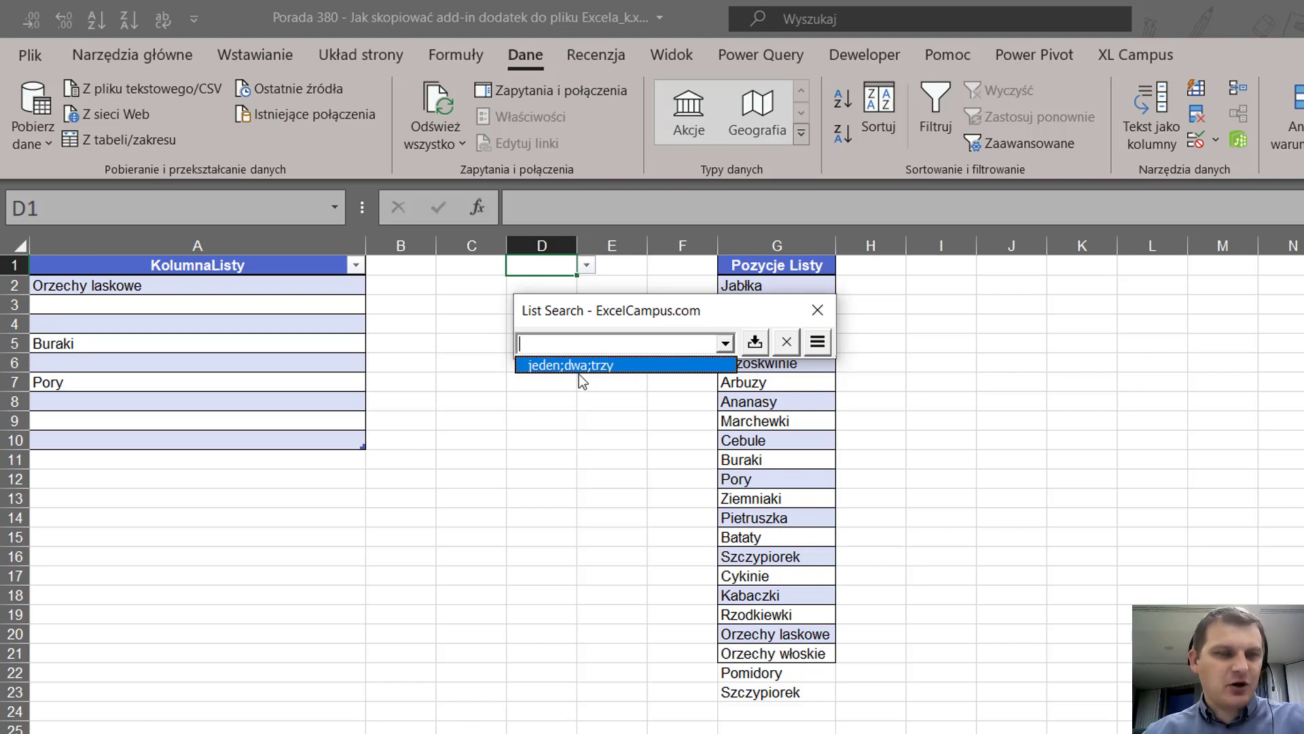
drag(568, 372, 574, 400)
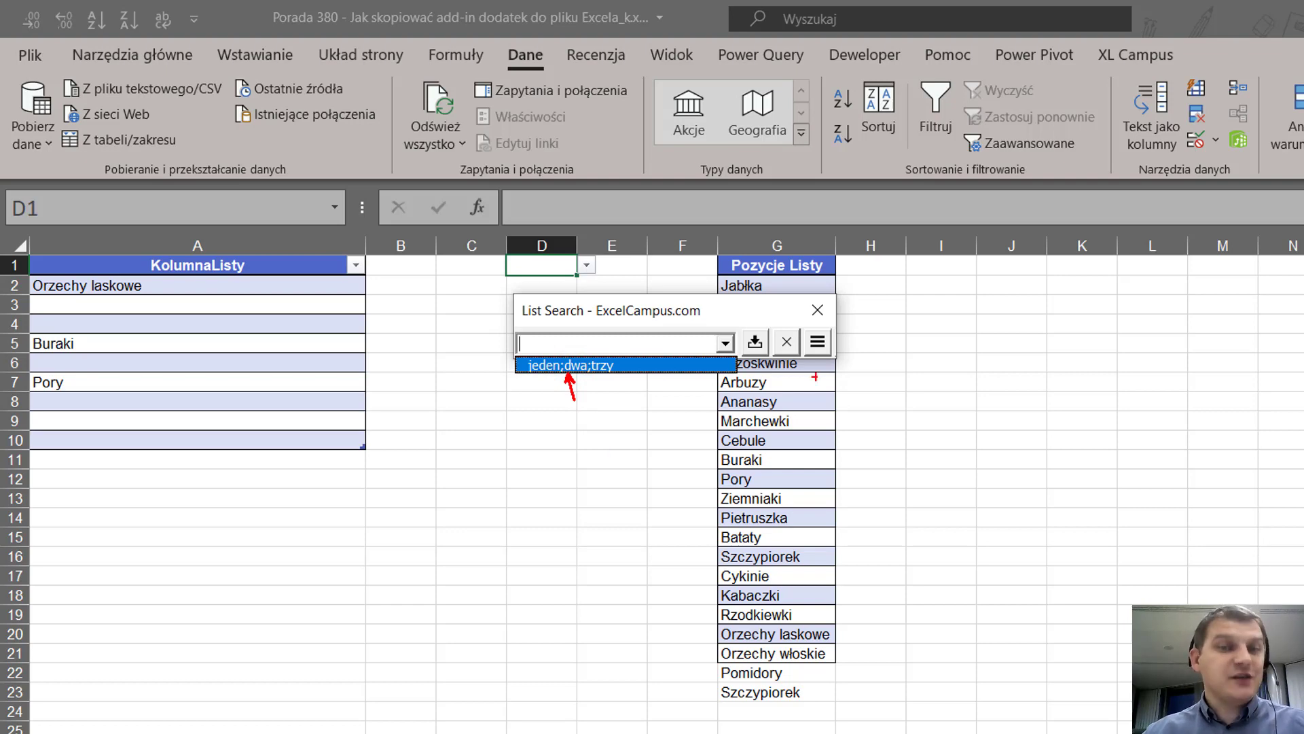
key(Escape)
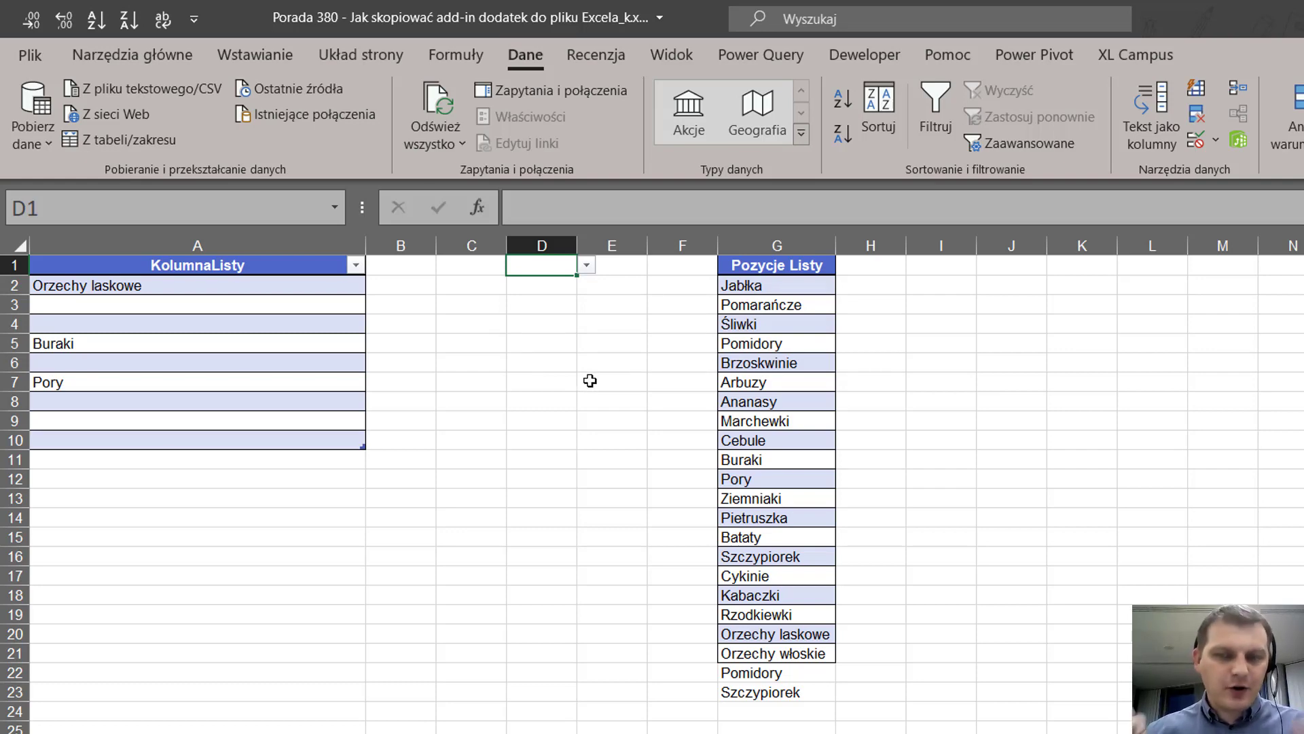
Step: Open the VBA editor, view Module1, then open the f_ListSearch form in design view
key(alt+F11)
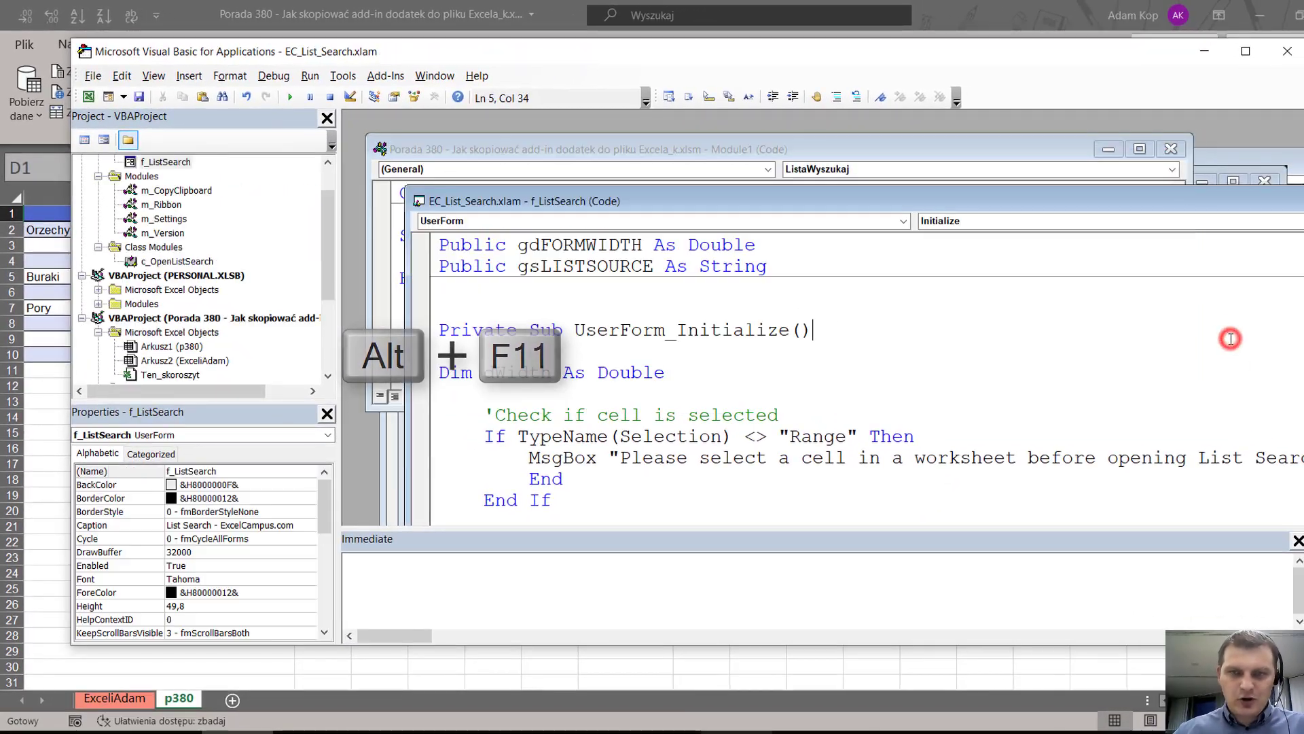
click(870, 147)
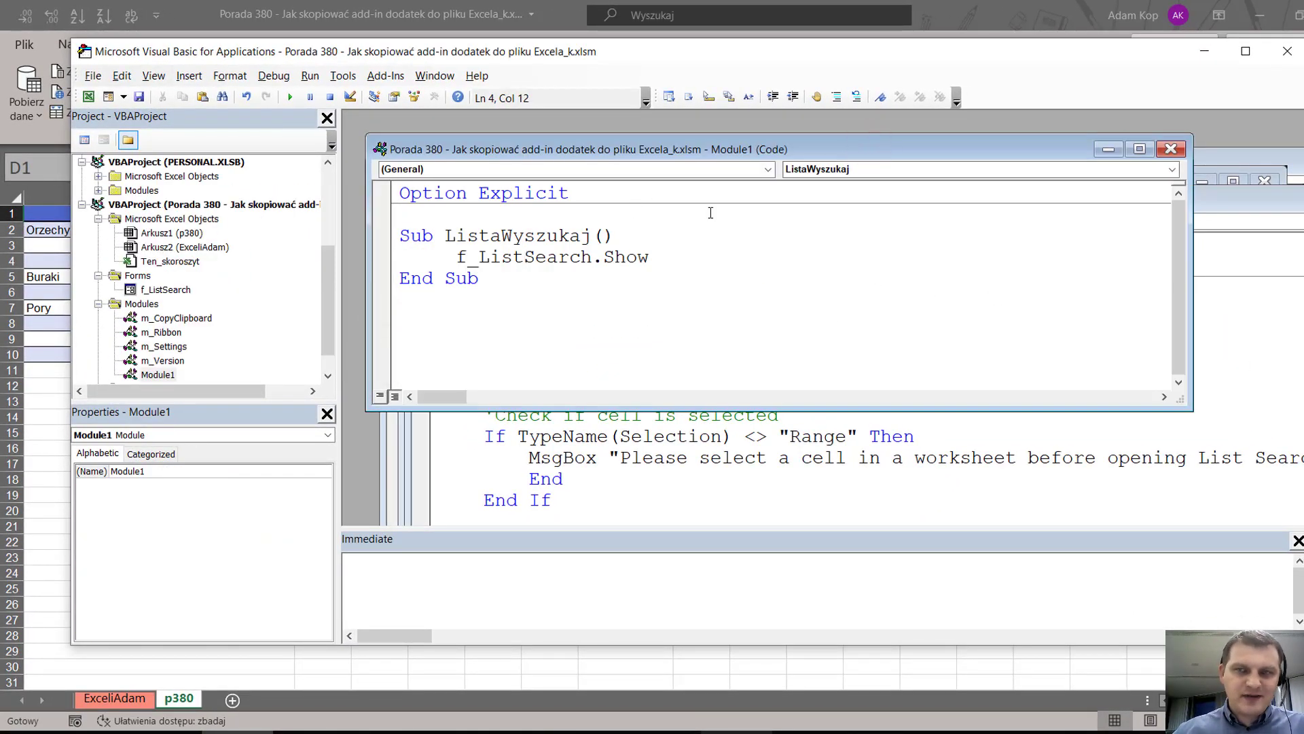
double_click(159, 290)
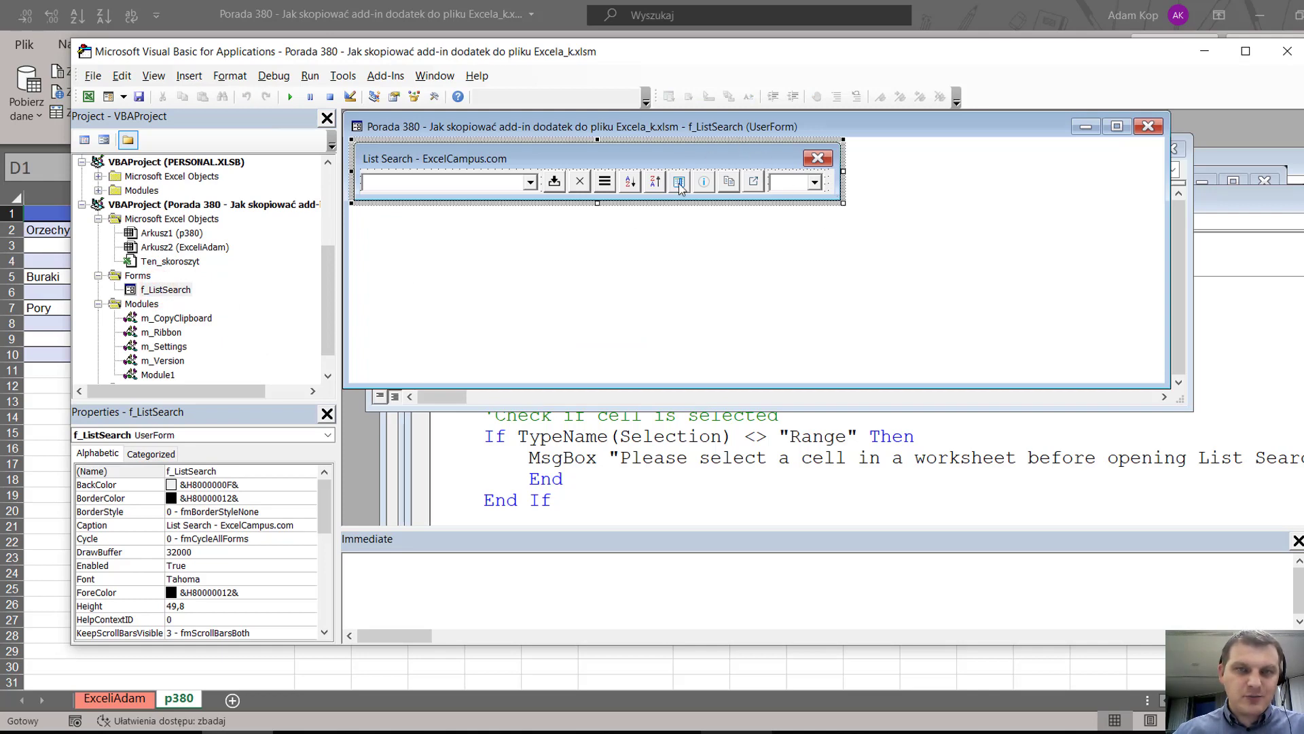
Step: Bring up the context menu for the form's Frame_Options frame
right_click(830, 188)
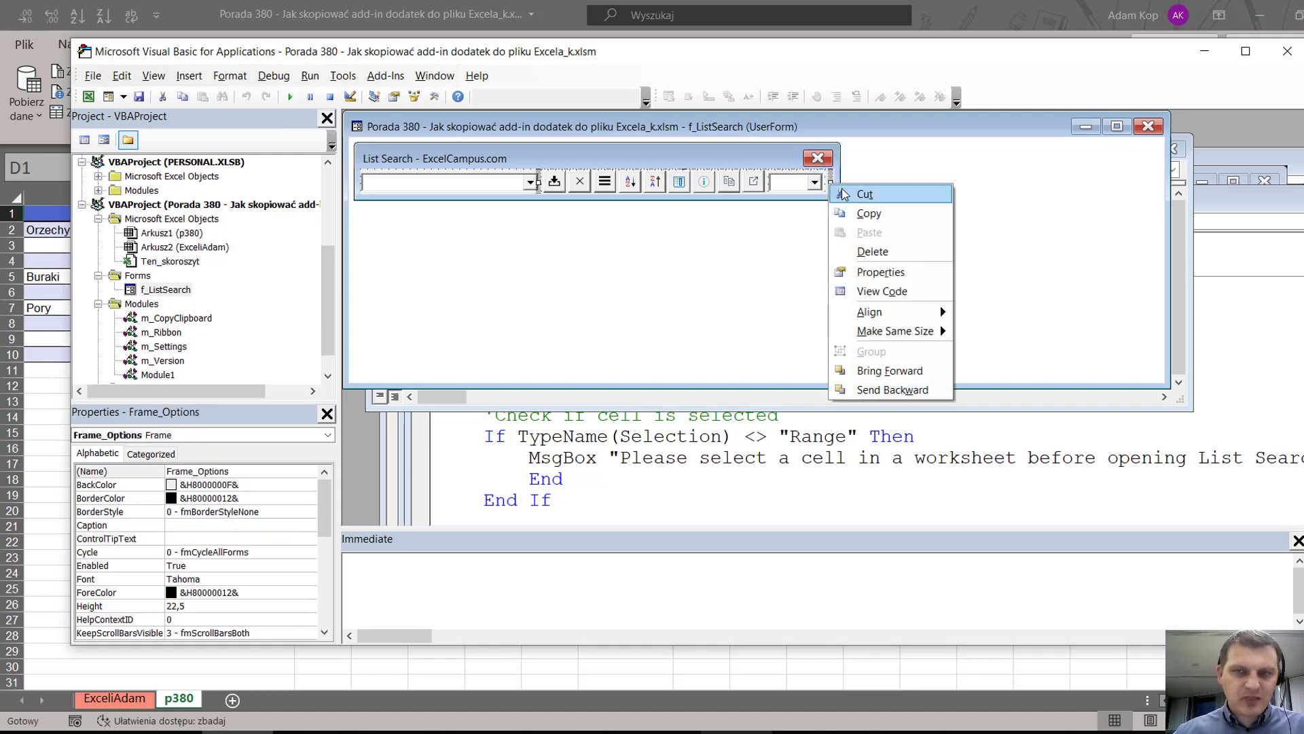
click(790, 253)
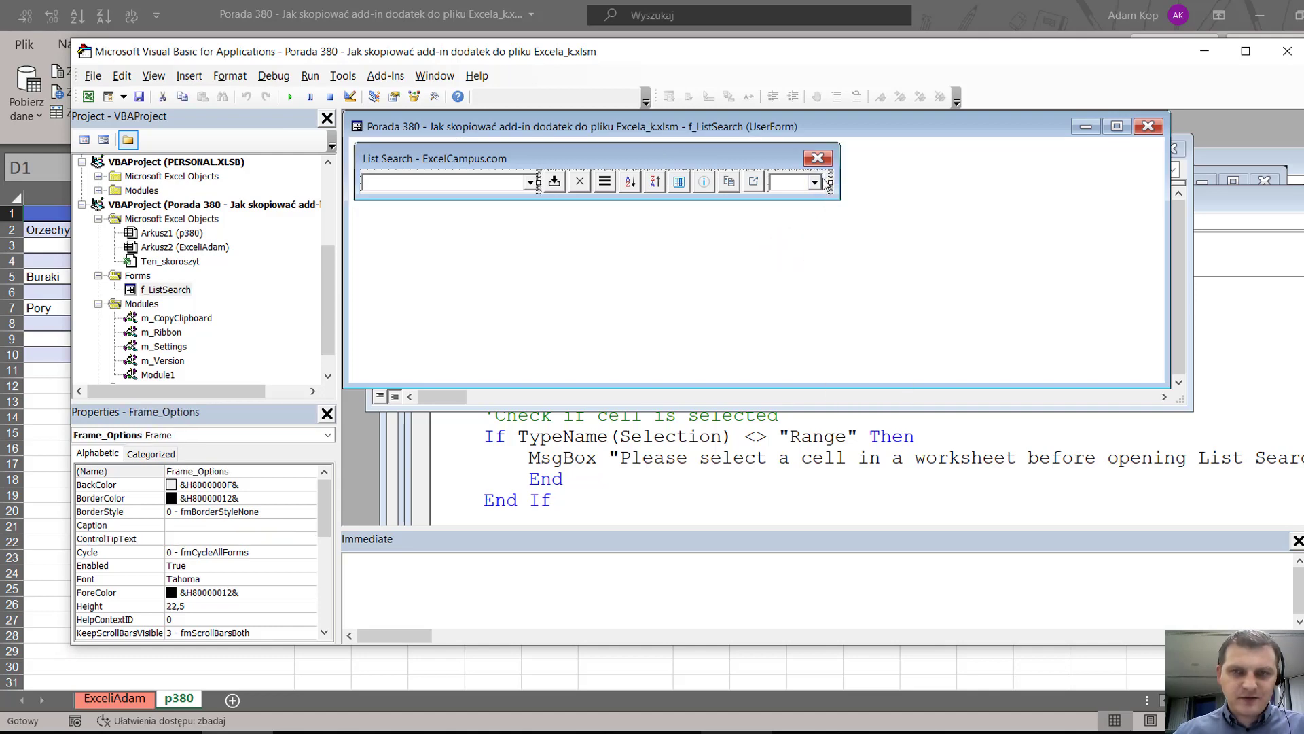
click(740, 155)
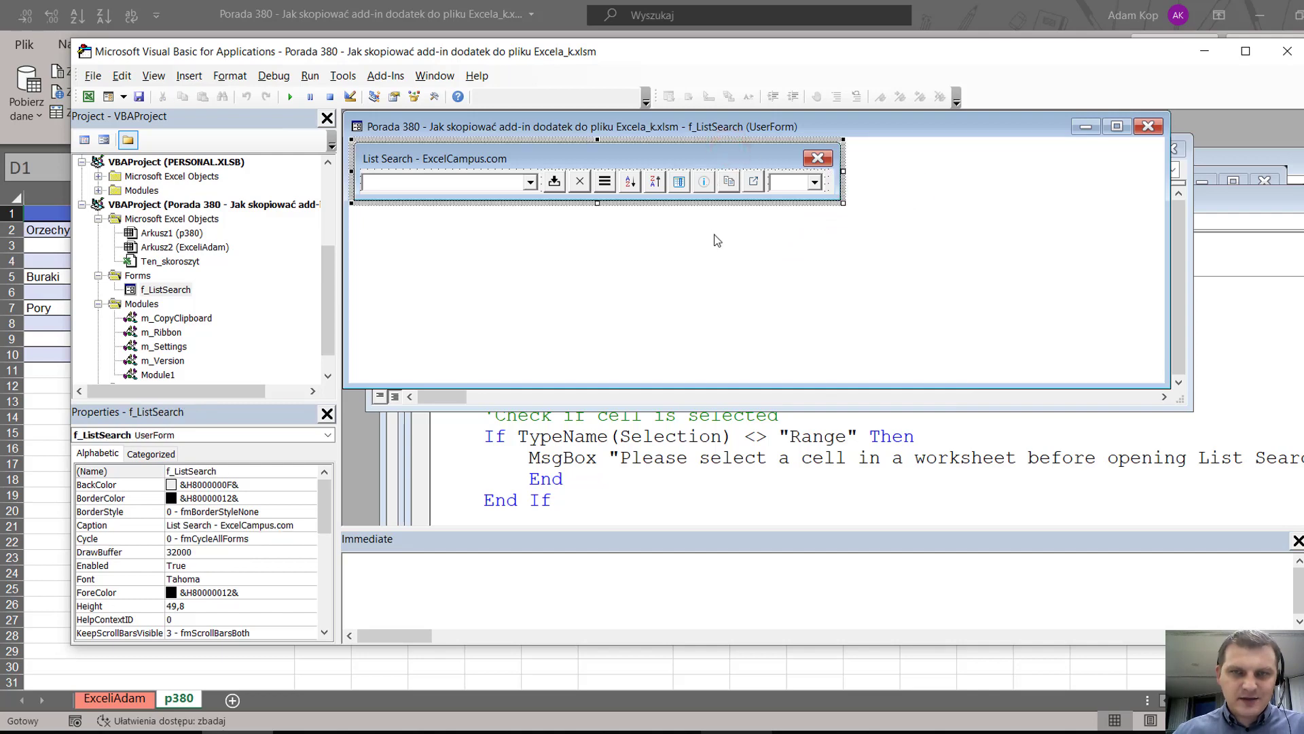
right_click(828, 188)
Step: Delete the empty Frame_Options_Click procedure from the form's code
click(896, 275)
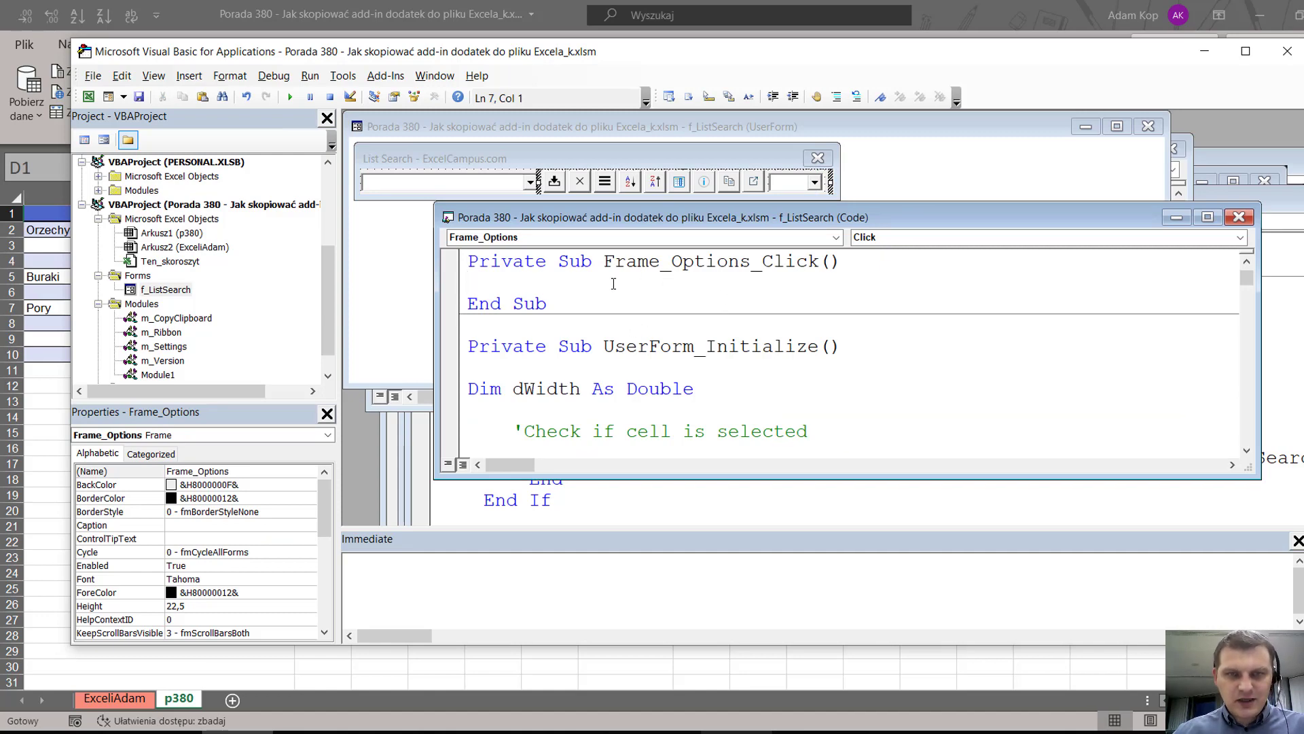
drag(573, 304, 469, 260)
key(Delete)
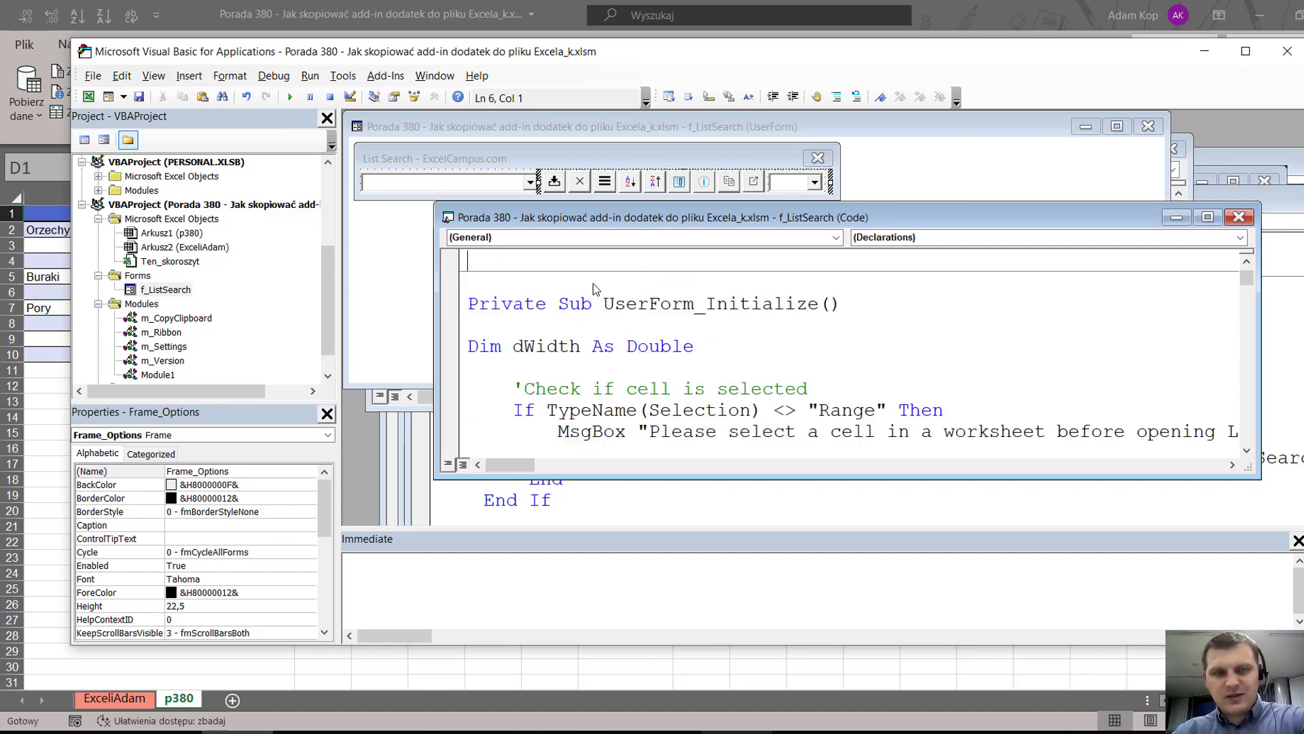
key(Delete)
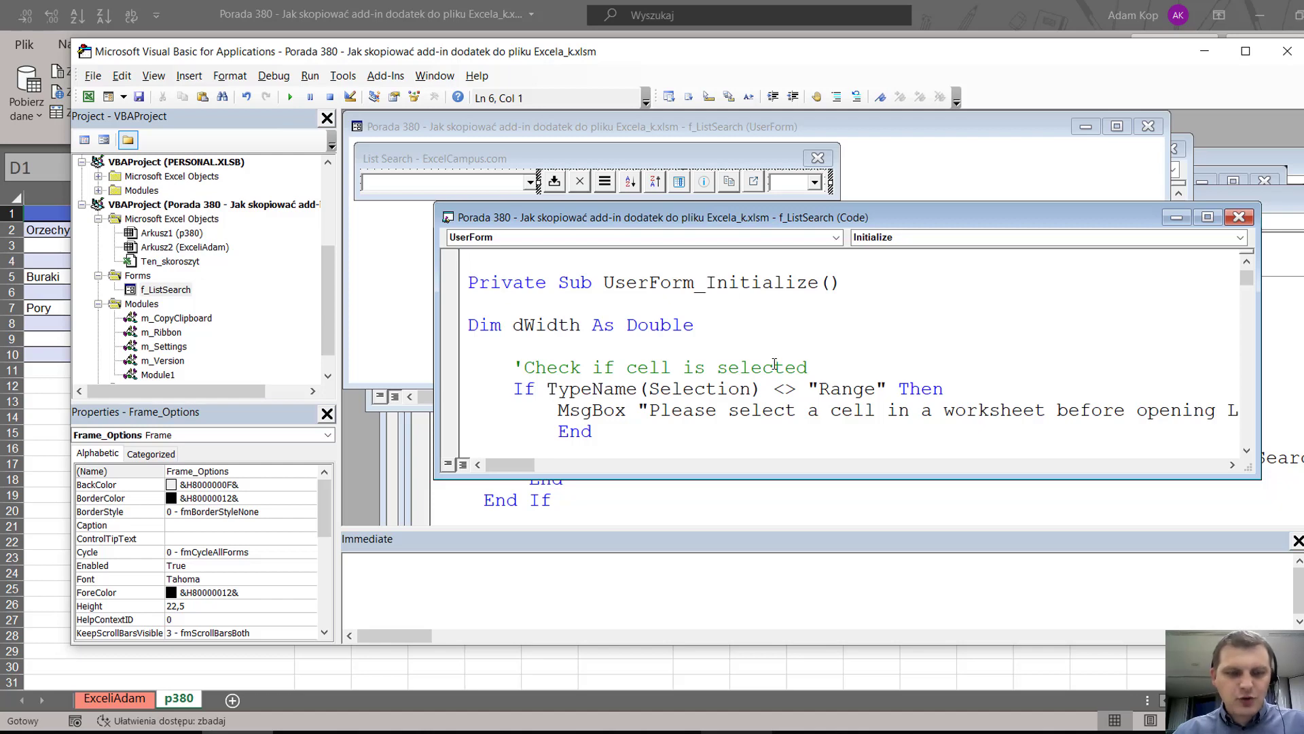
Step: Search the code for "," to locate the Split(sFormula, ",") line
key(ctrl+f)
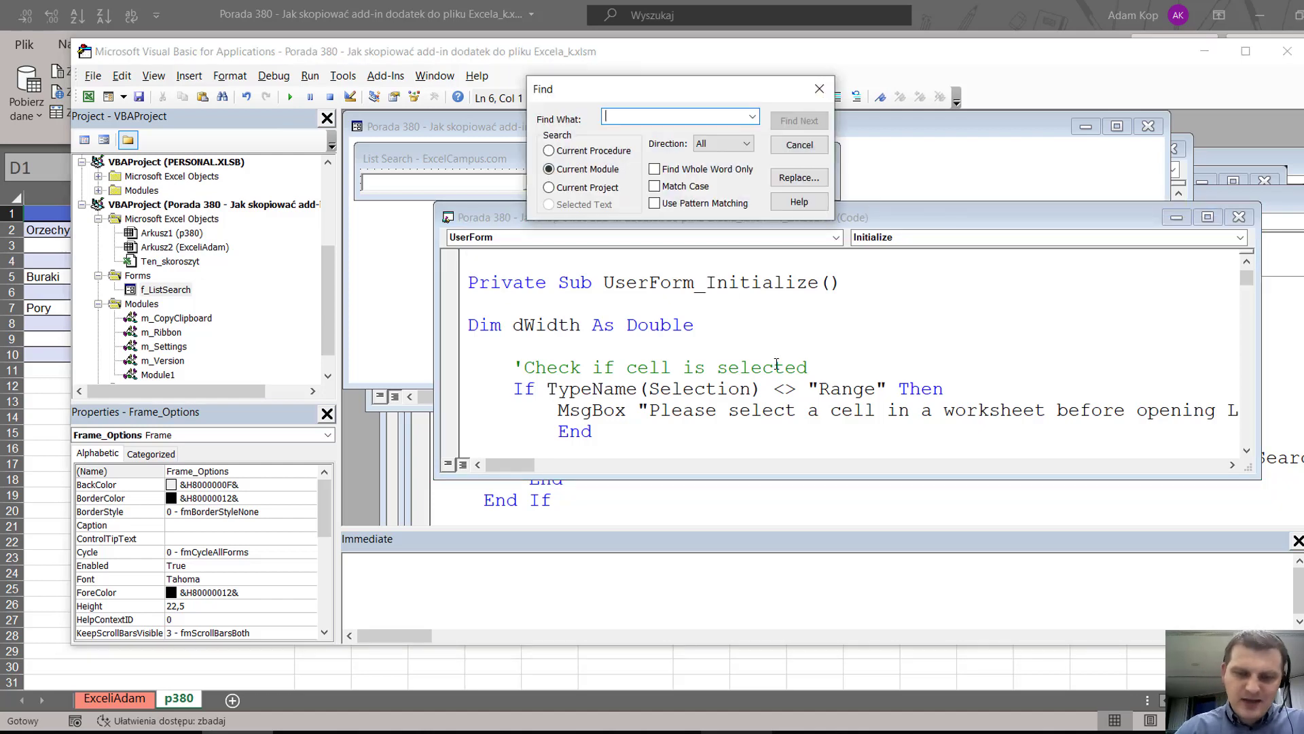
text(",)
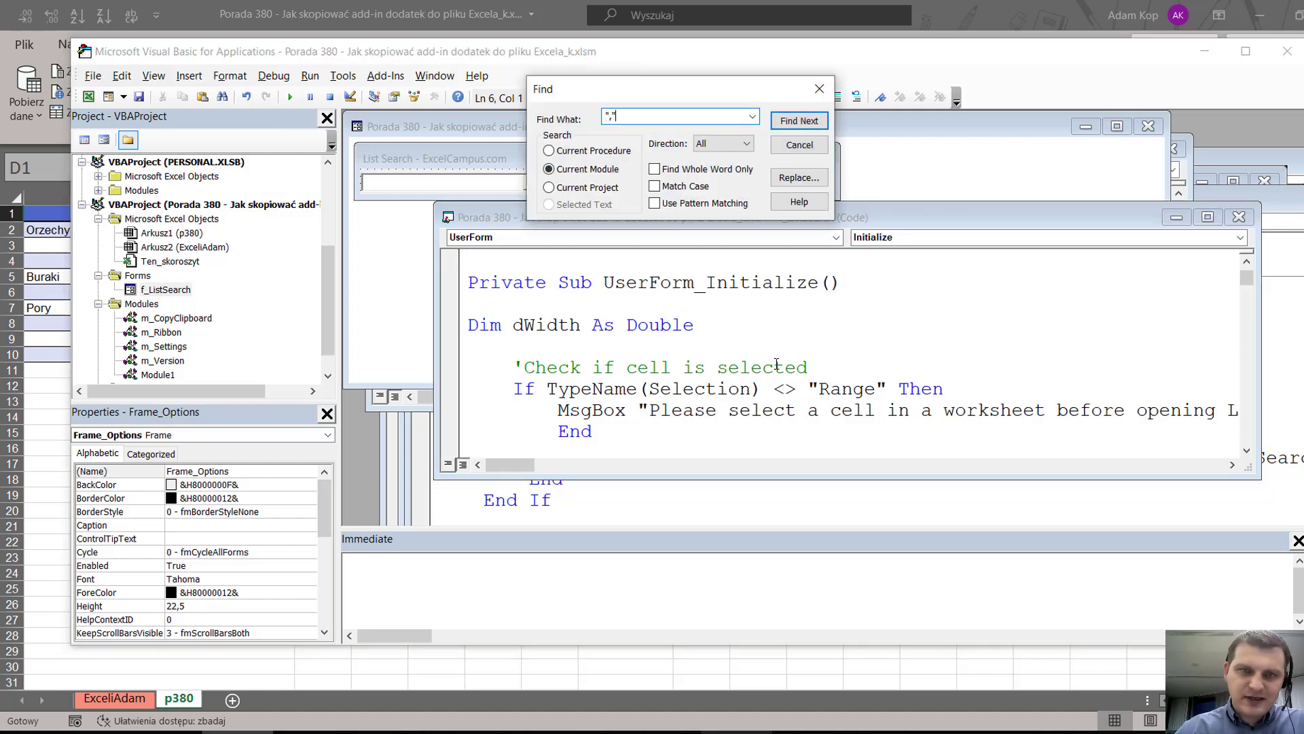
click(785, 128)
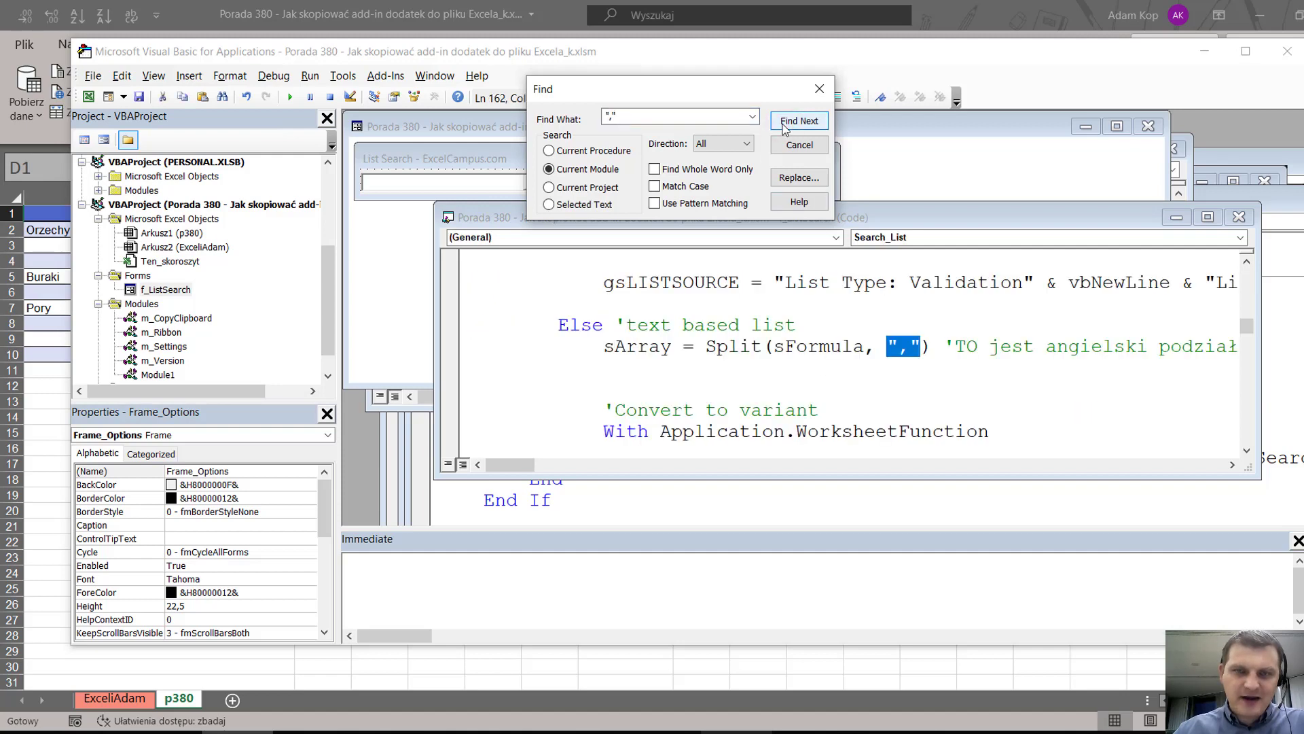
click(785, 127)
click(662, 440)
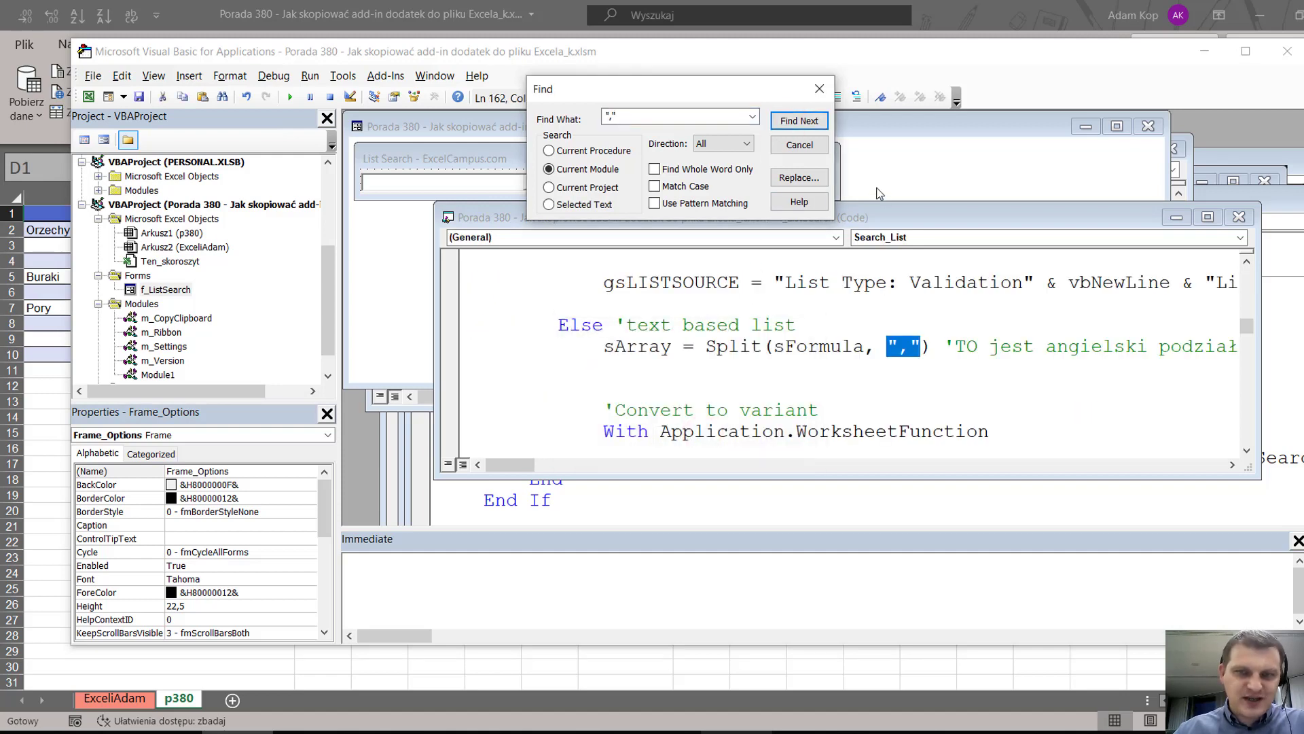
click(819, 89)
Step: Enlarge the code window taller and wider so long lines are visible
mouse_move(868, 204)
mouse_down()
mouse_move(856, 173)
mouse_move(872, 139)
mouse_move(761, 168)
mouse_move(731, 160)
mouse_up()
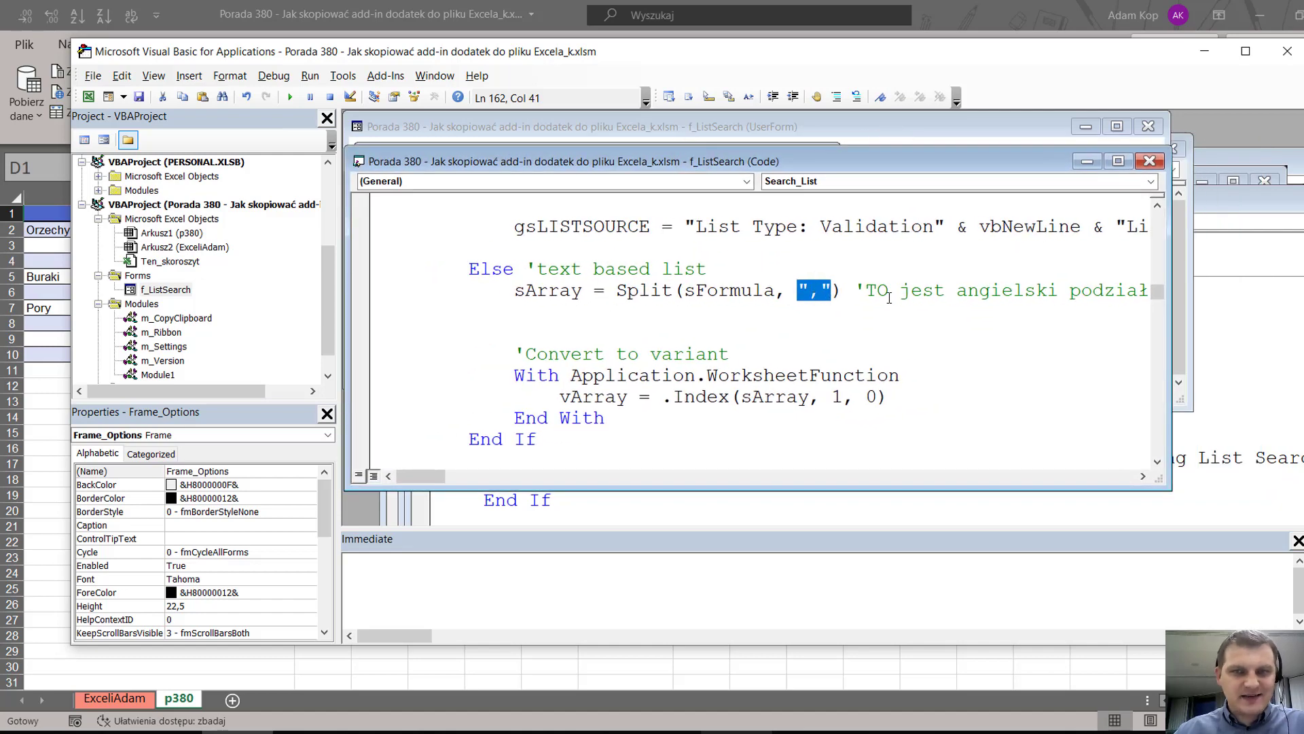
drag(1170, 272, 1274, 271)
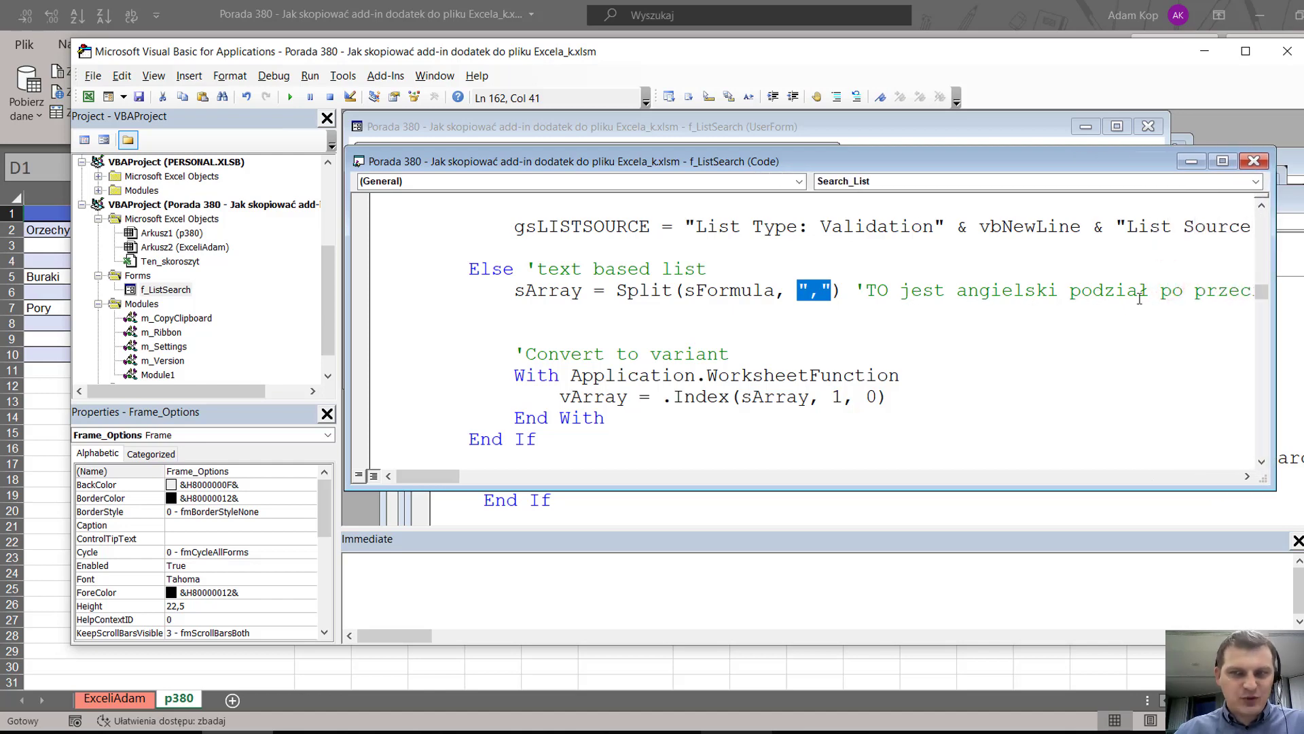
mouse_move(445, 476)
mouse_down()
mouse_move(487, 471)
mouse_move(421, 474)
mouse_up()
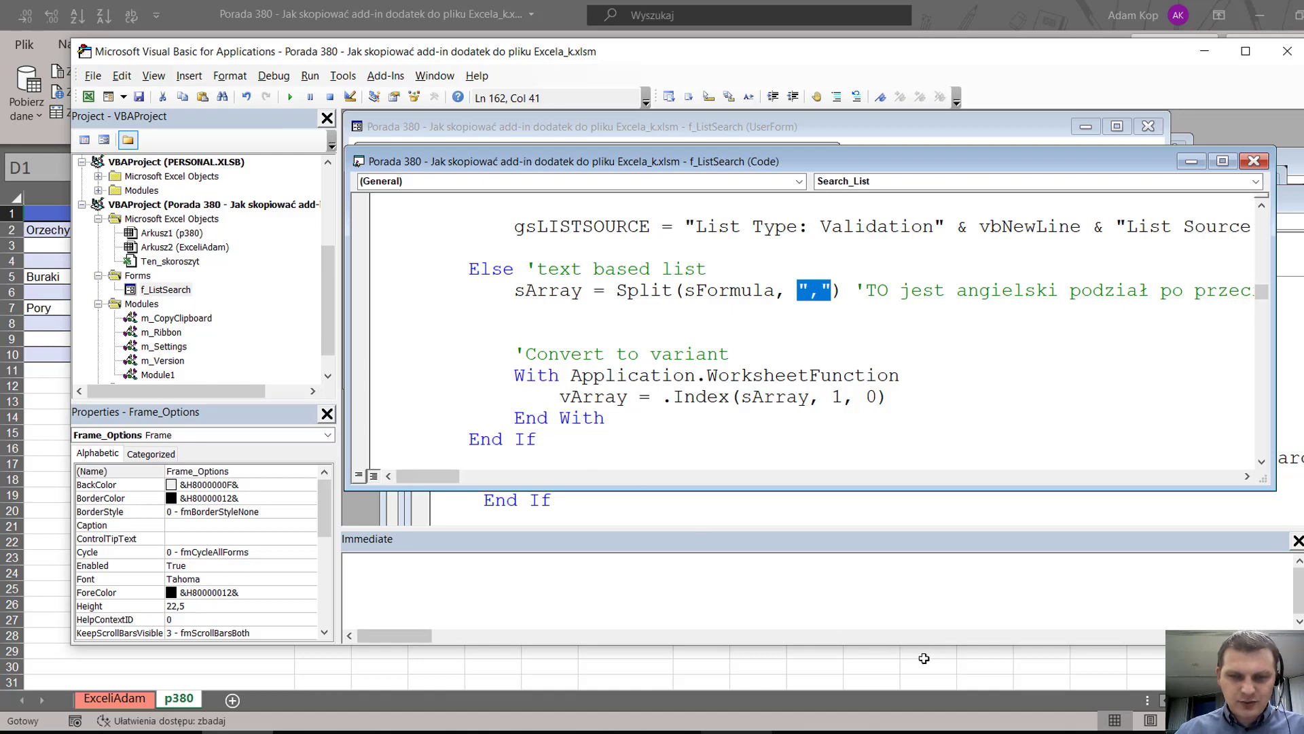
Step: Copy the separator notes and code from lines 10–15 in Notepad++, placing the cursor under the Split line
key(alt+Tab)
click(313, 370)
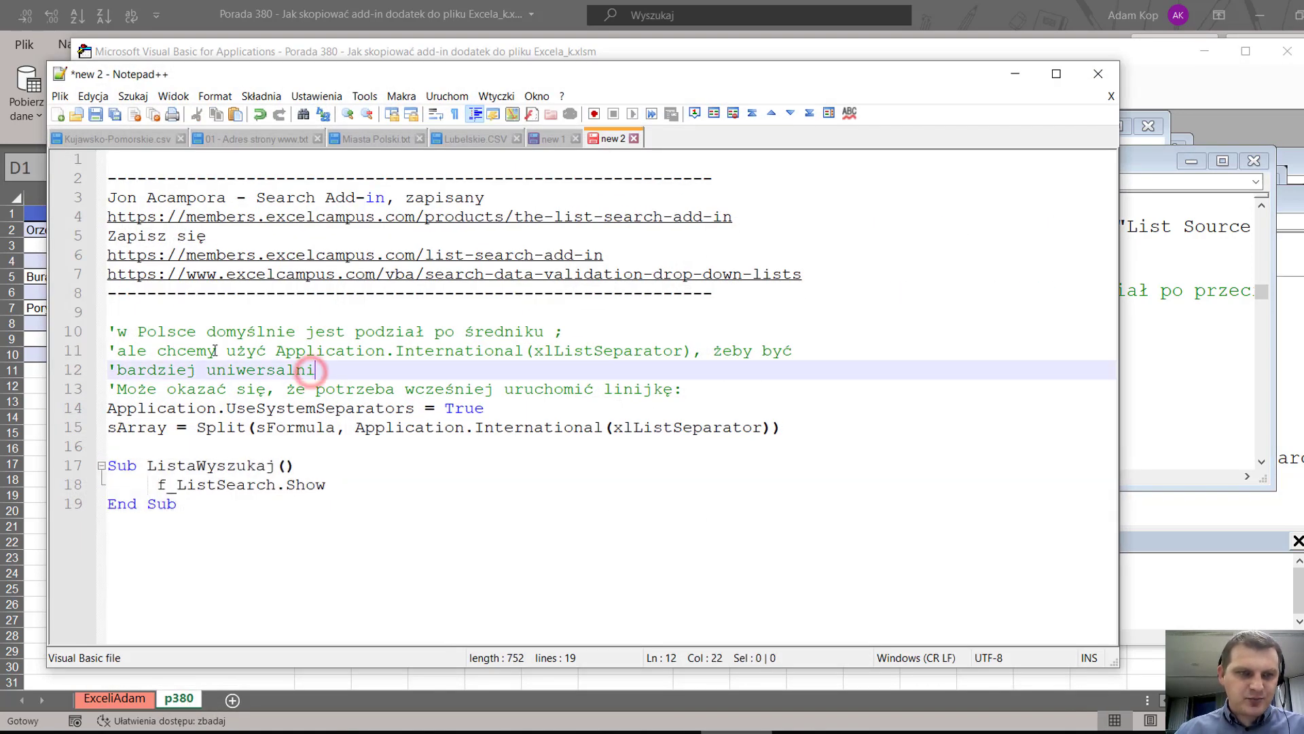
drag(788, 427, 110, 331)
key(ctrl+c)
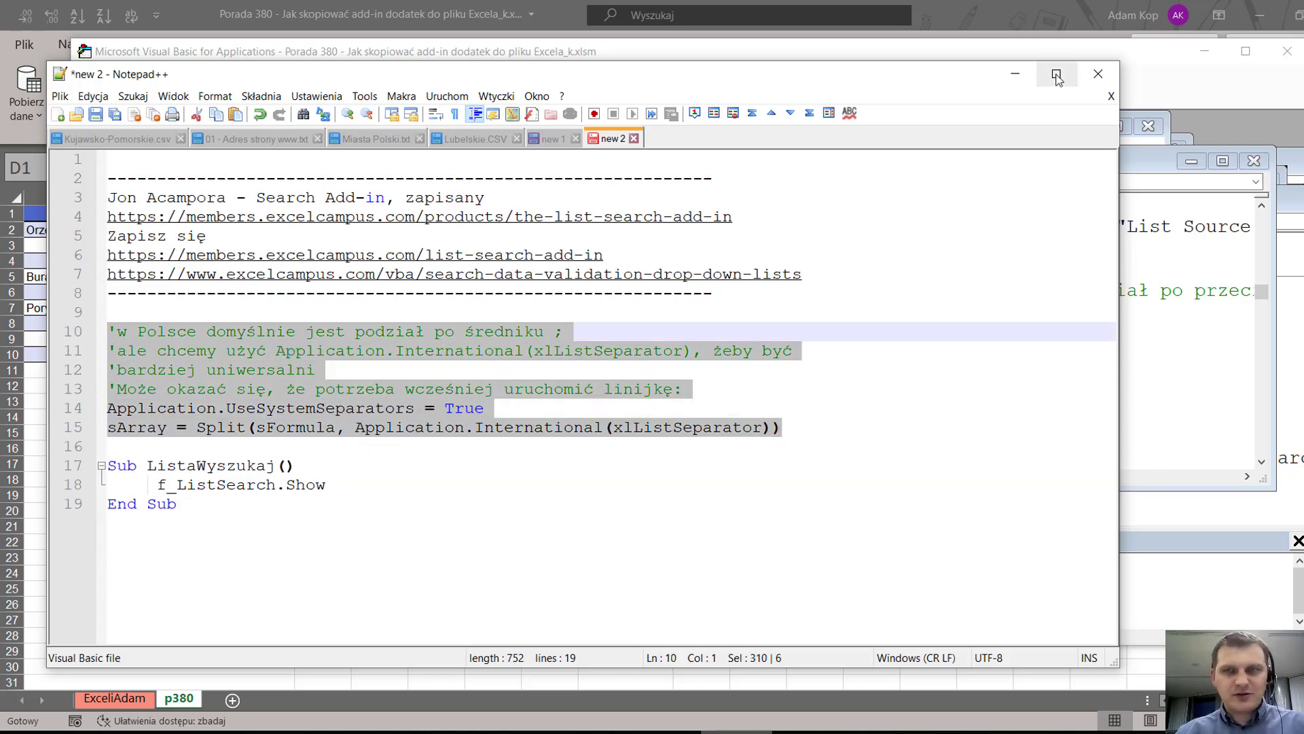
click(1019, 74)
click(536, 313)
Step: Paste the separator code and comment out the old Split(sFormula, ",") line with an apostrophe
key(ctrl+v)
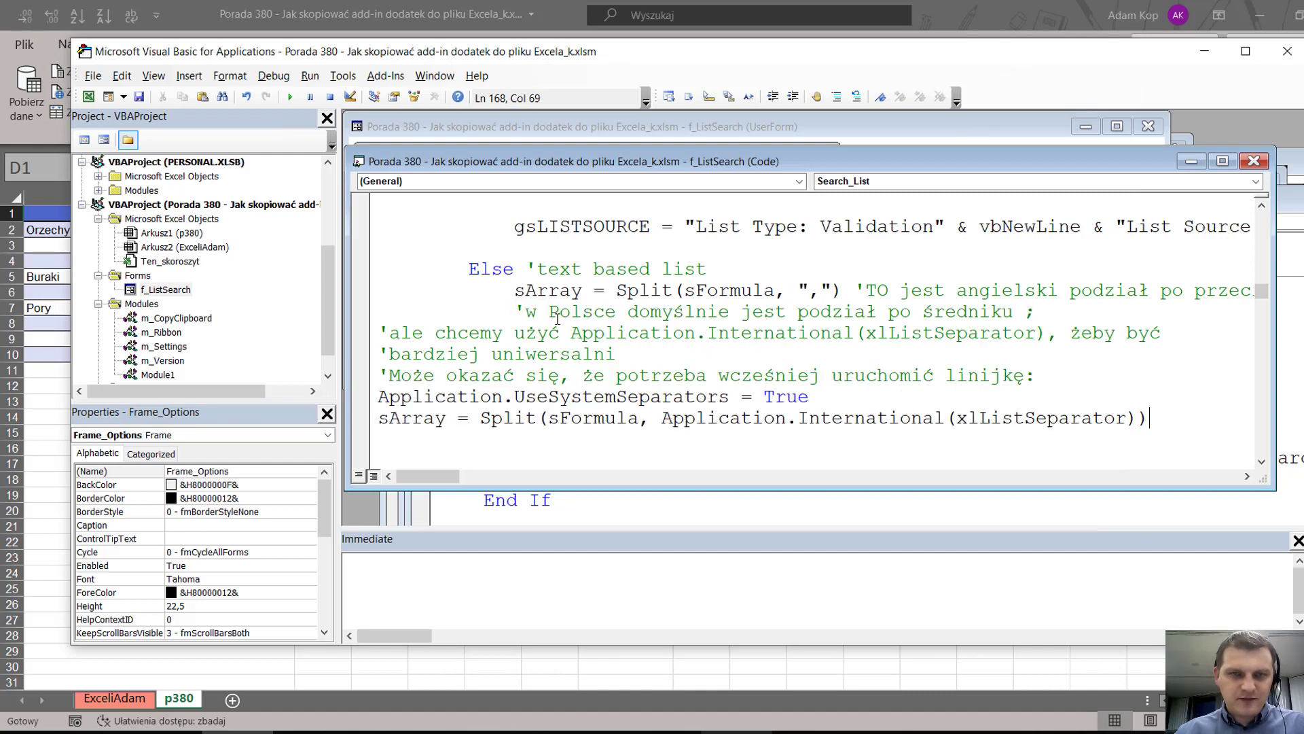
click(515, 291)
text(')
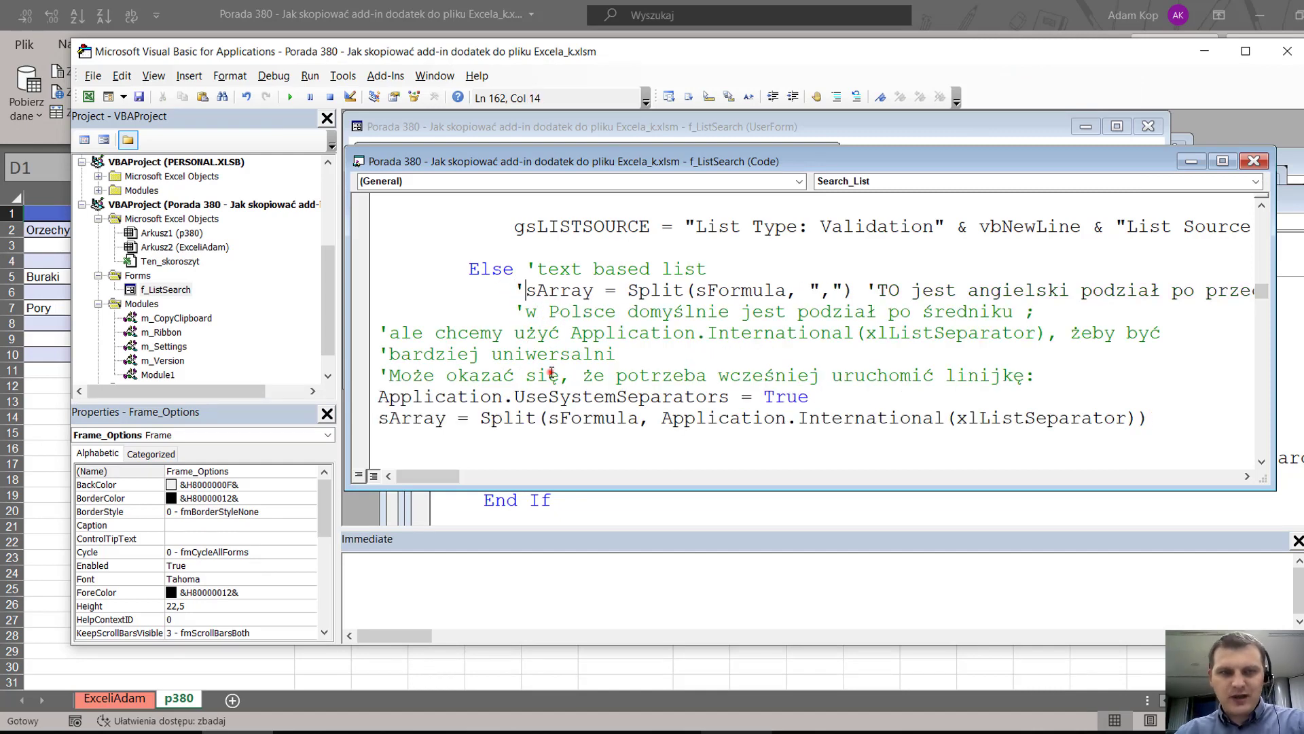
Step: Indent the pasted 'ale chcemy comment and code lines to match the surrounding code
click(550, 373)
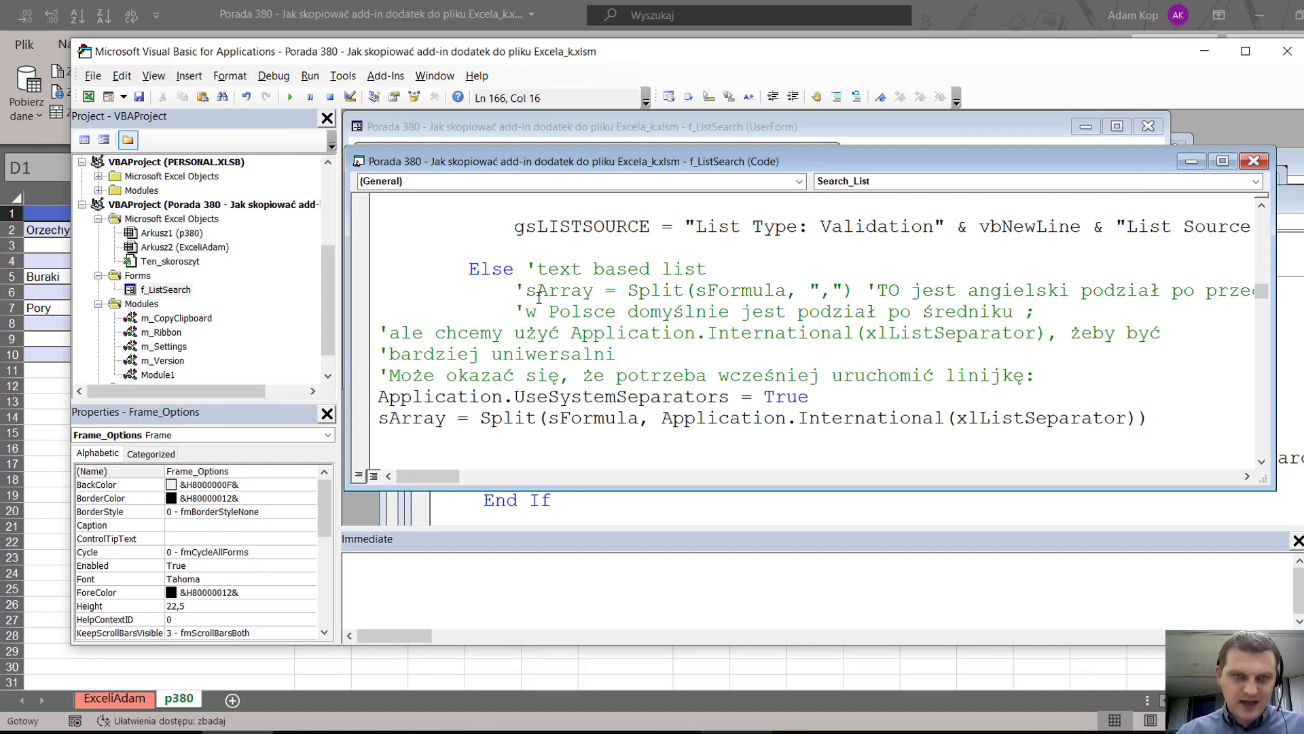
click(381, 332)
key(Tab)
key(Tab)
key(Tab)
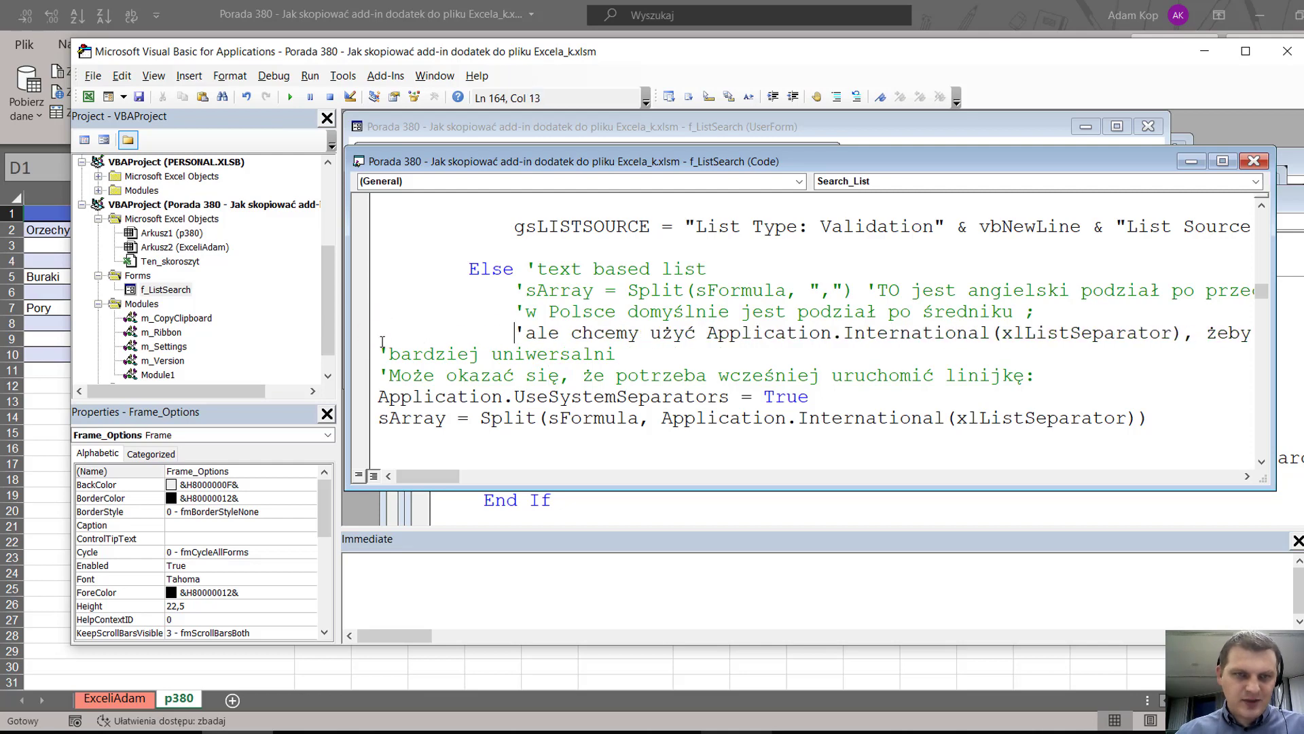
drag(381, 346, 383, 429)
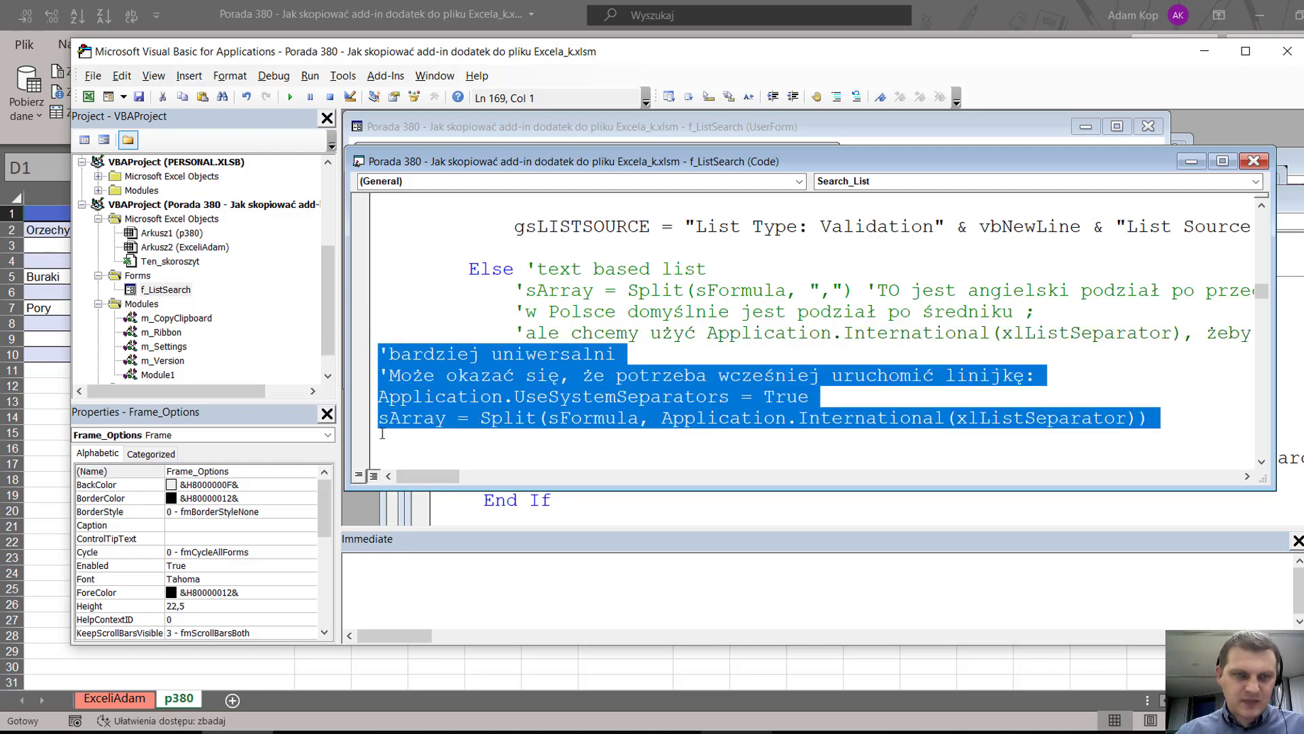
key(Tab)
key(Tab)
key(Tab)
click(583, 312)
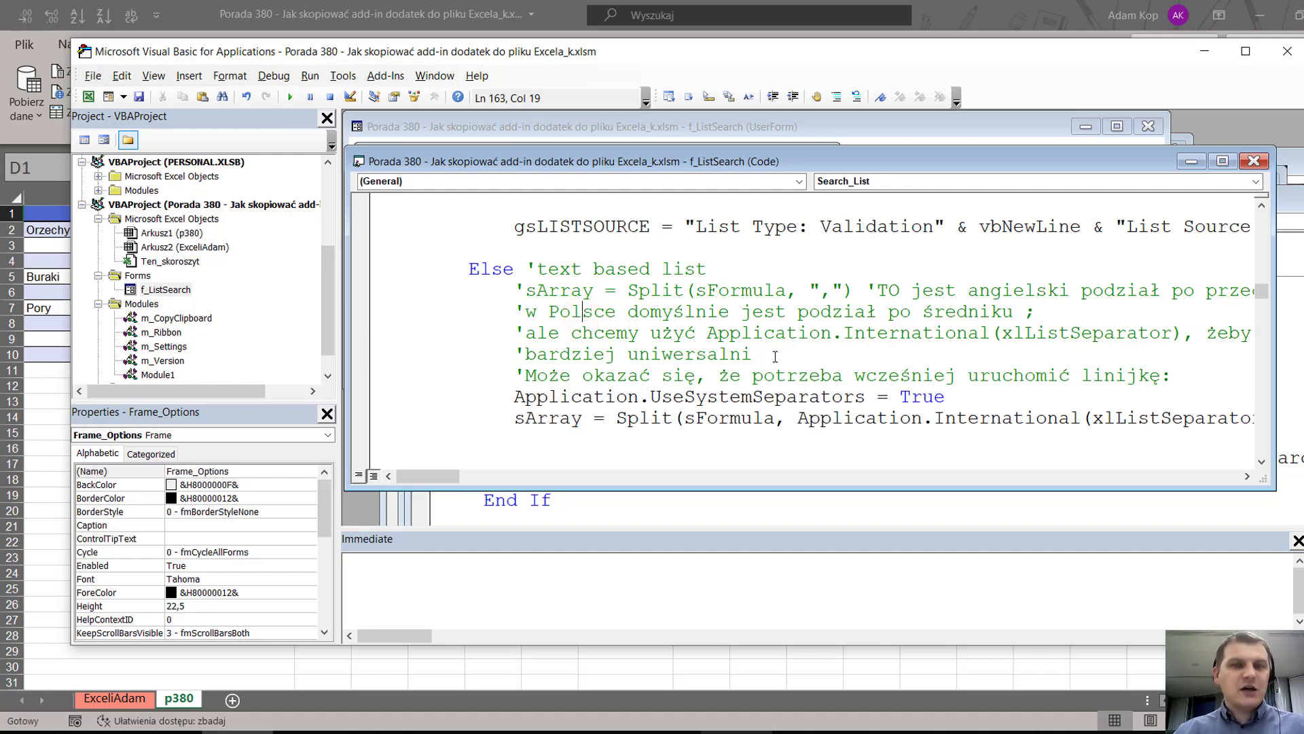
Step: Highlight the hard-coded comma and the Application.International separator call for comparison
double_click(820, 291)
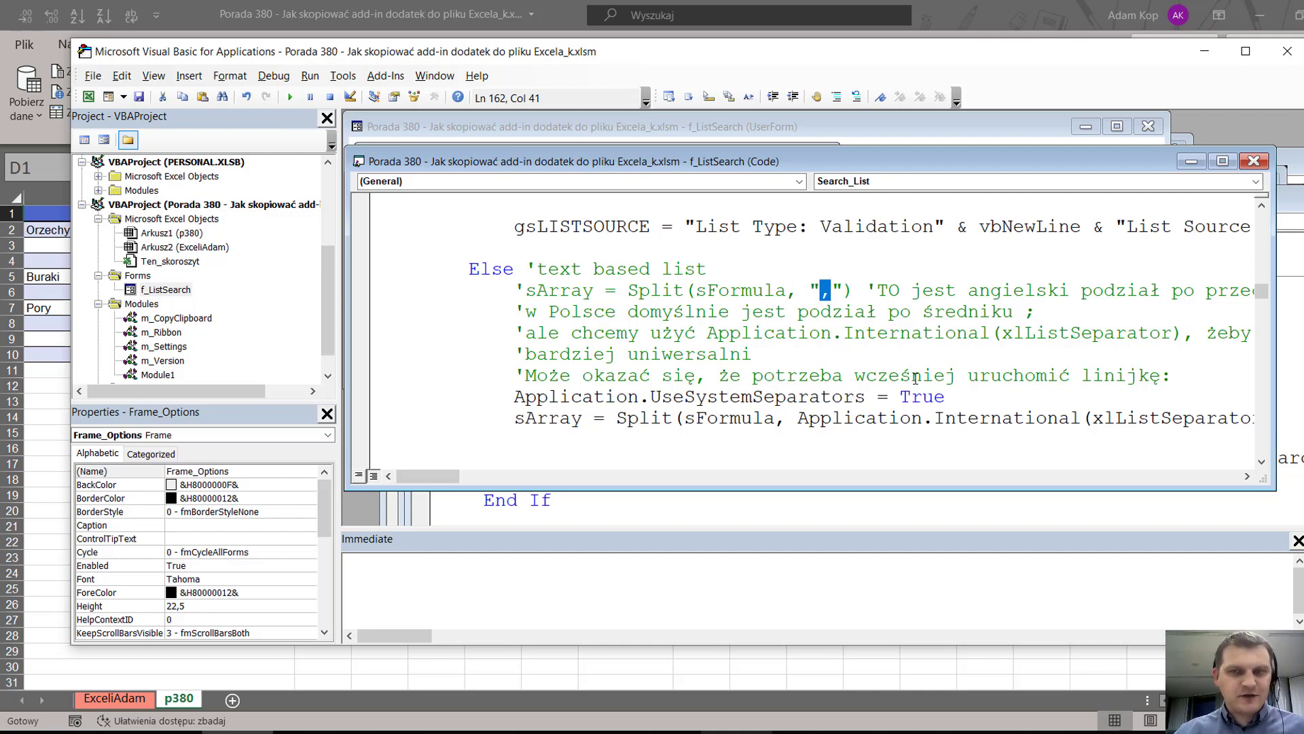
drag(798, 418, 1184, 417)
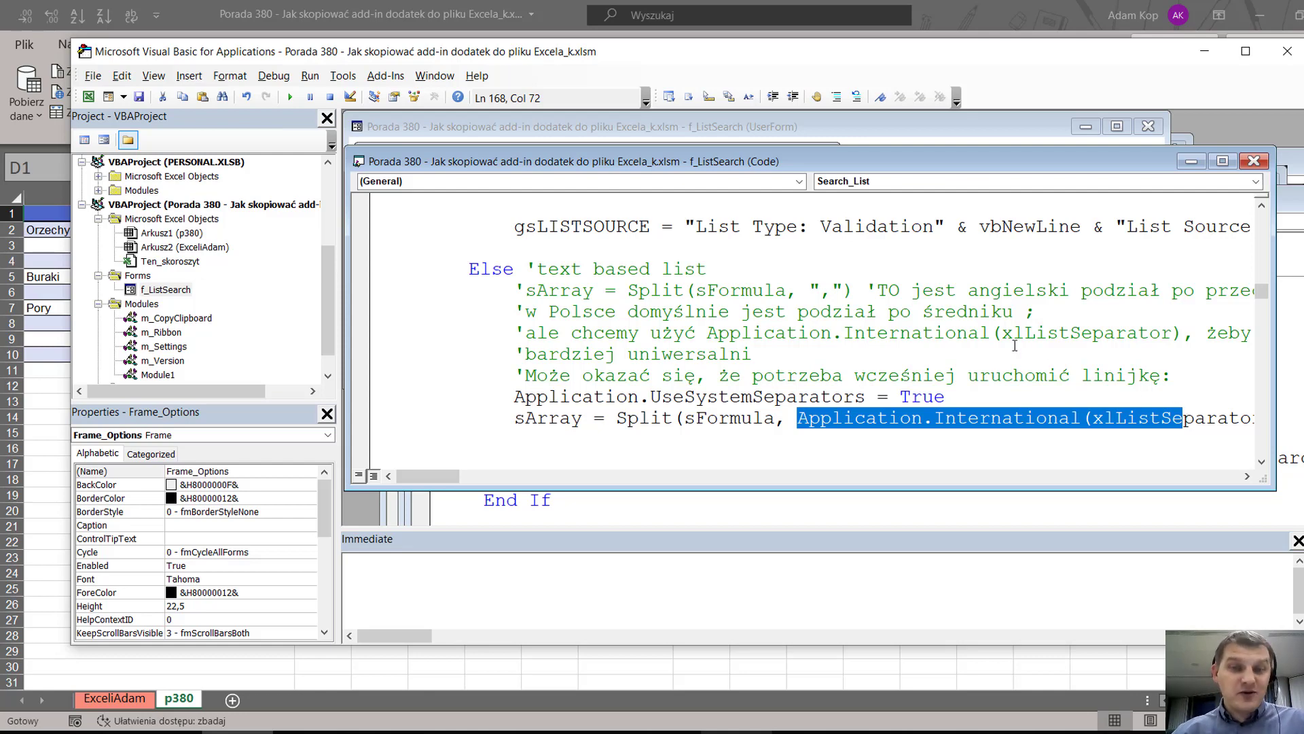
click(856, 375)
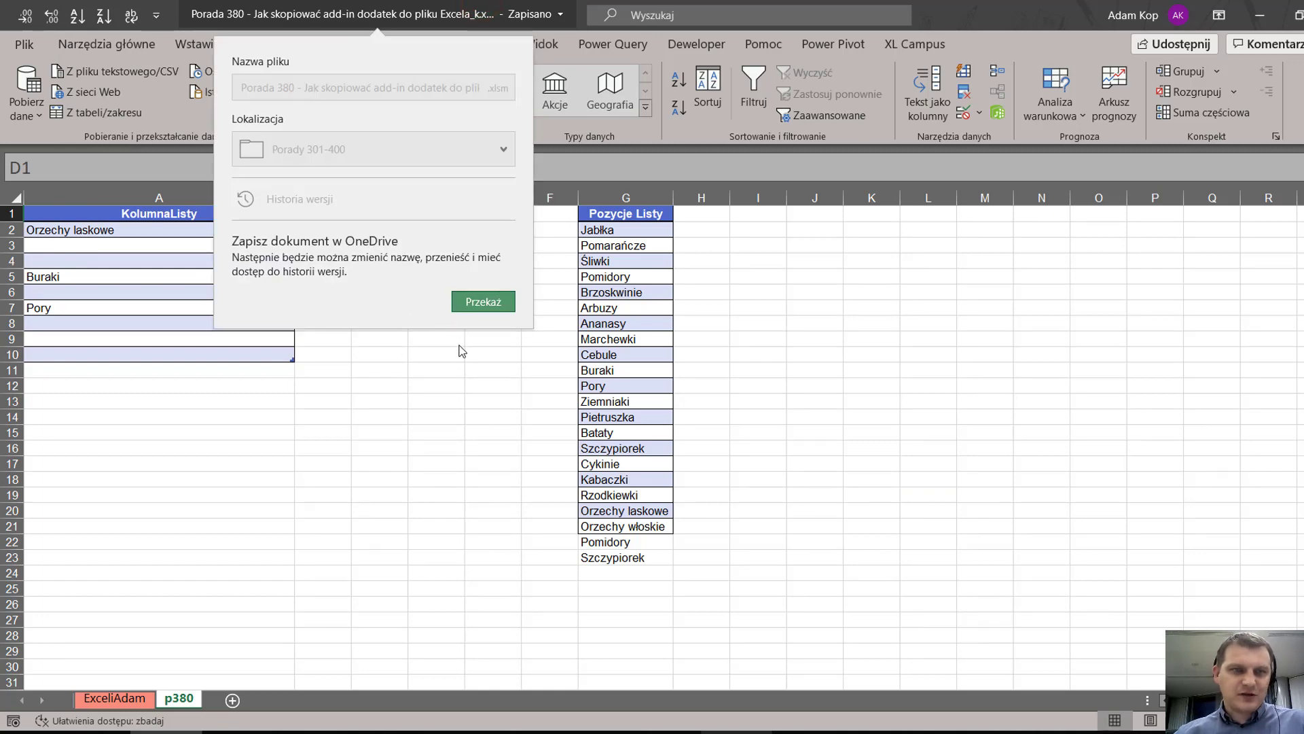
Step: Test List Search on cell D1, showing the choices jeden, dwa, trzy, then close it
click(465, 372)
click(456, 373)
click(449, 218)
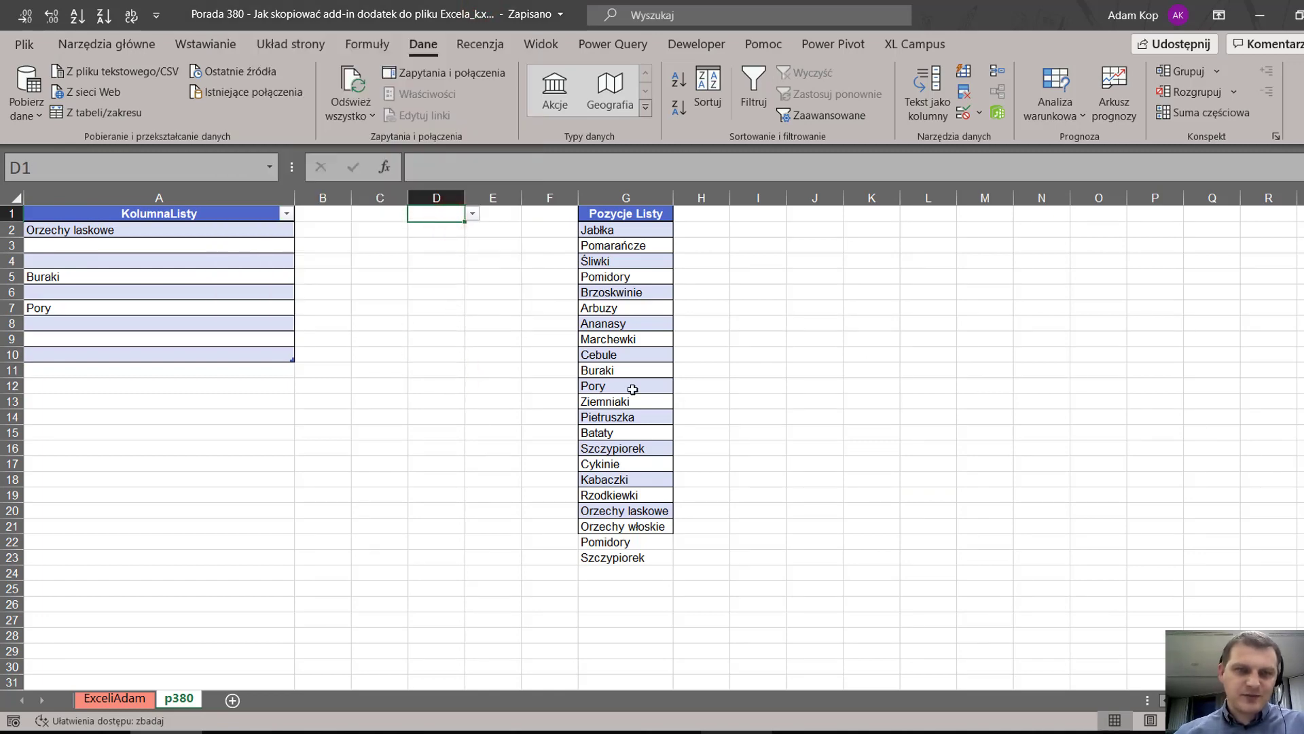
key(alt+Down)
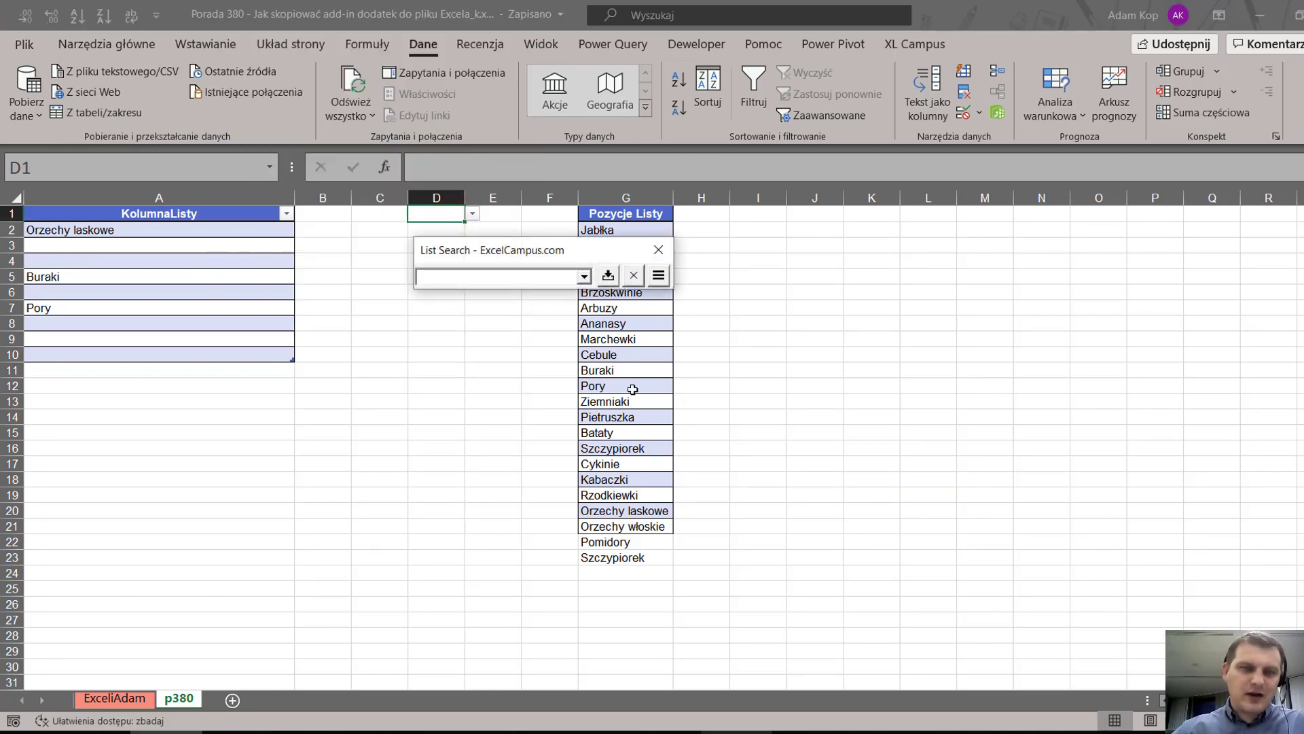
click(584, 277)
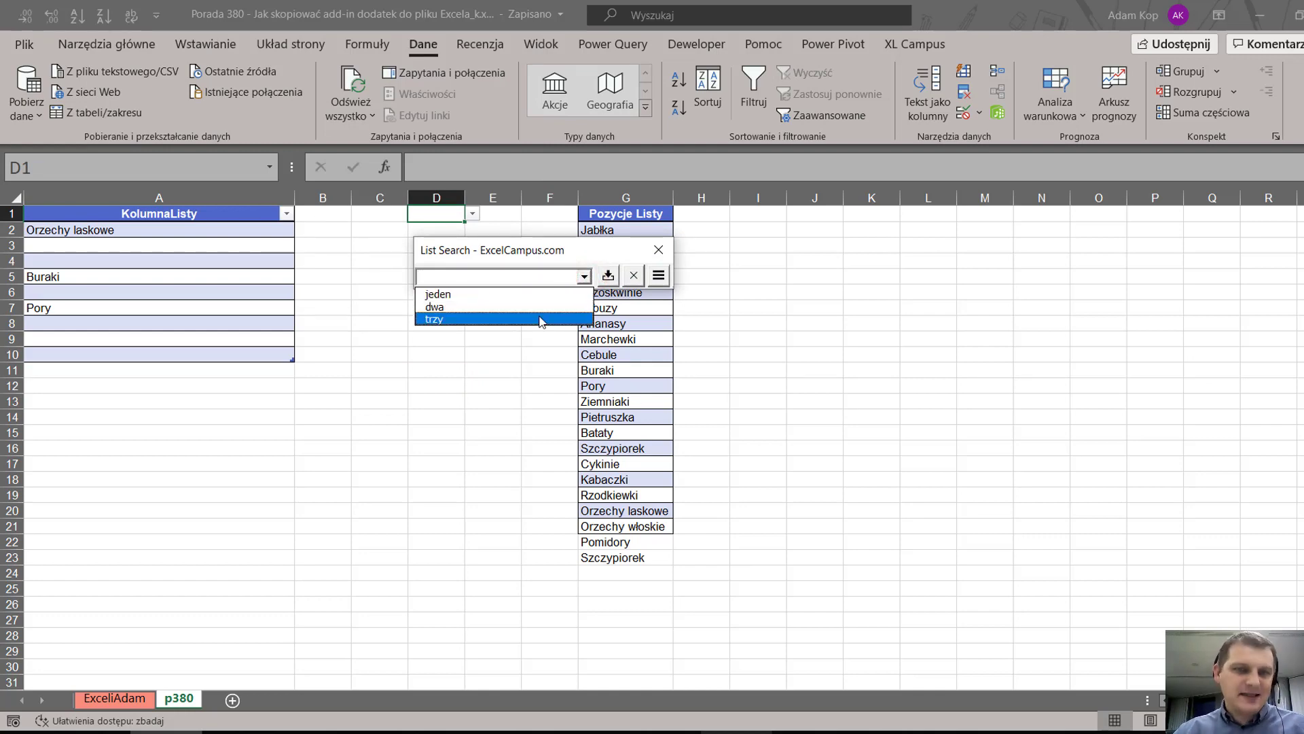
click(658, 249)
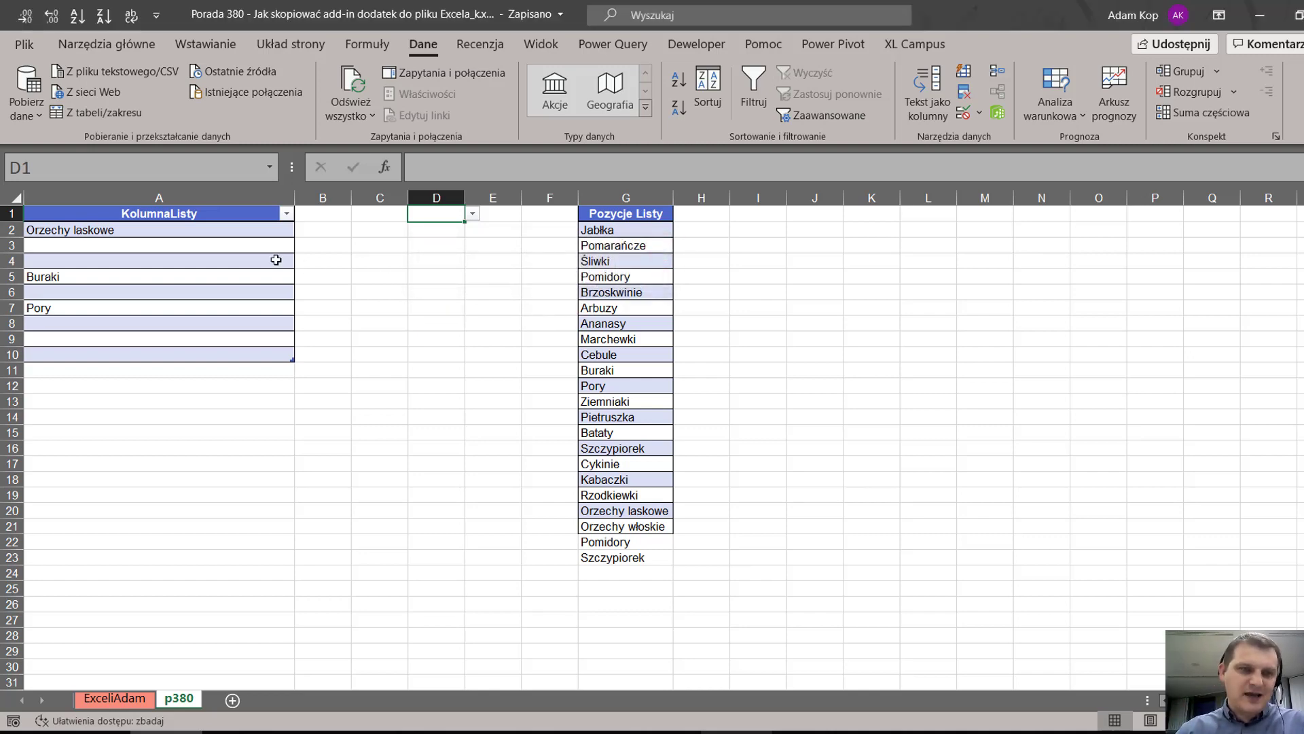
Step: Select Buraki and A6 in the KolumnaListy table, return to D1, and close the workbook
click(239, 277)
click(256, 299)
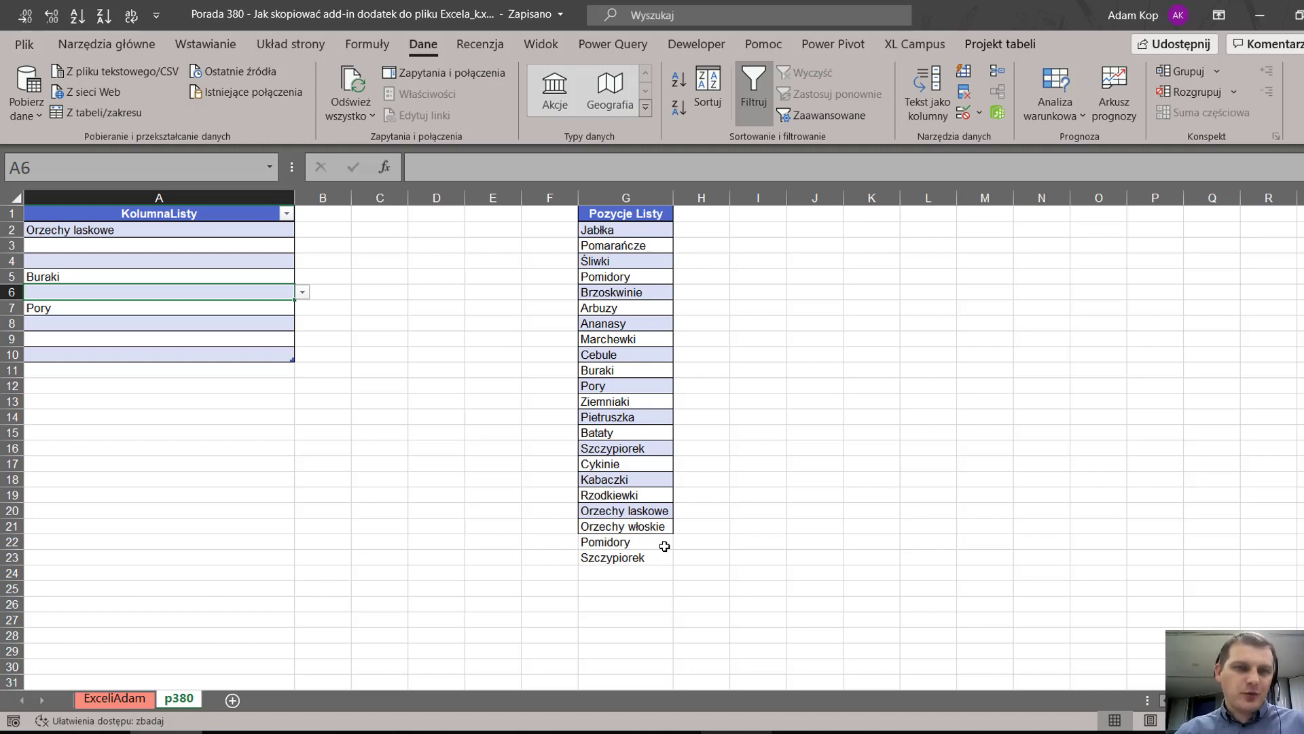
click(442, 211)
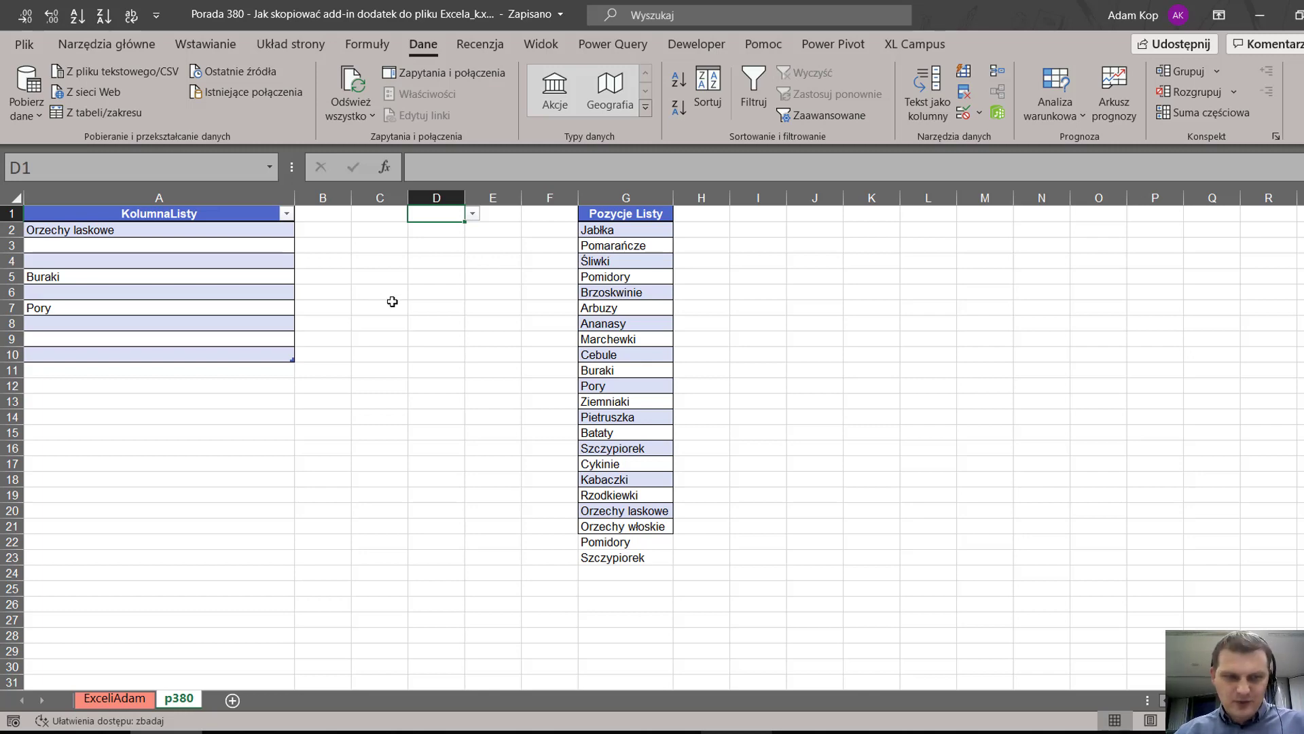
key(ctrl+w)
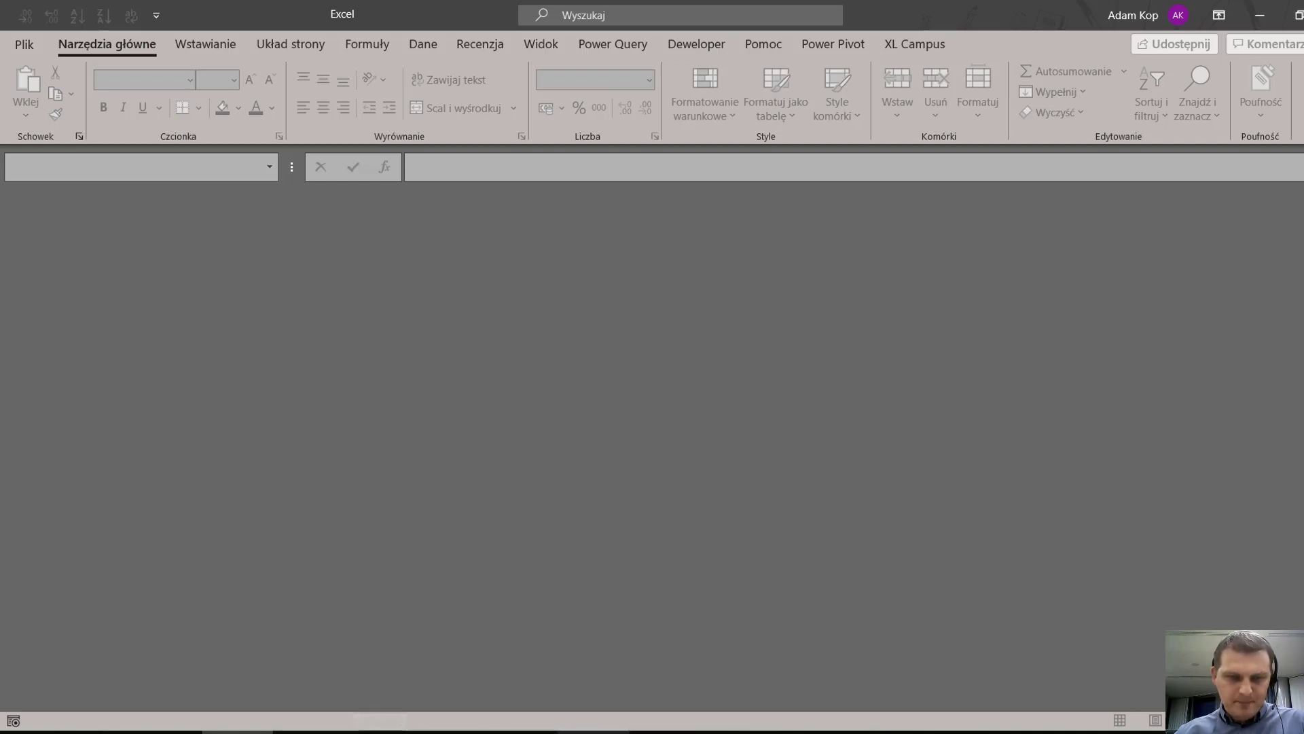
Step: Reopen Porada 380 _k.xlsm from the maximized Porady 301-400 folder window
click(593, 731)
click(1216, 223)
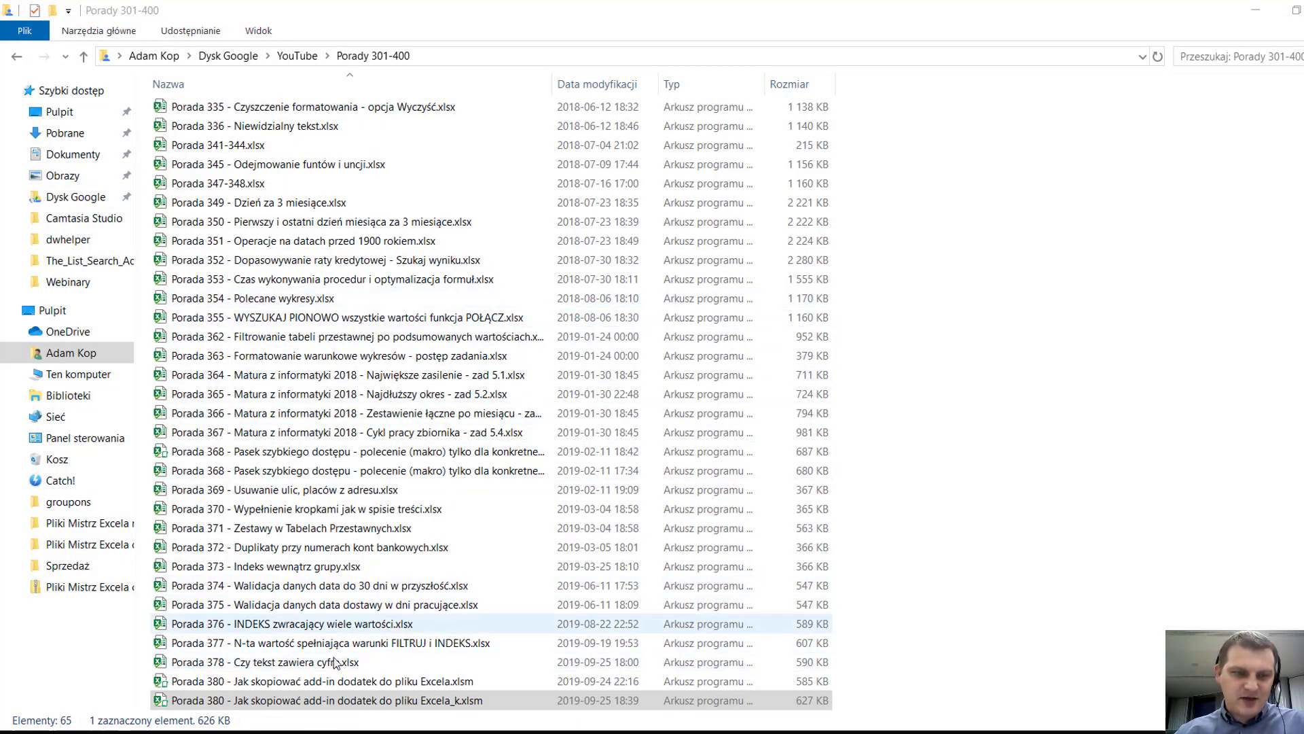
double_click(343, 701)
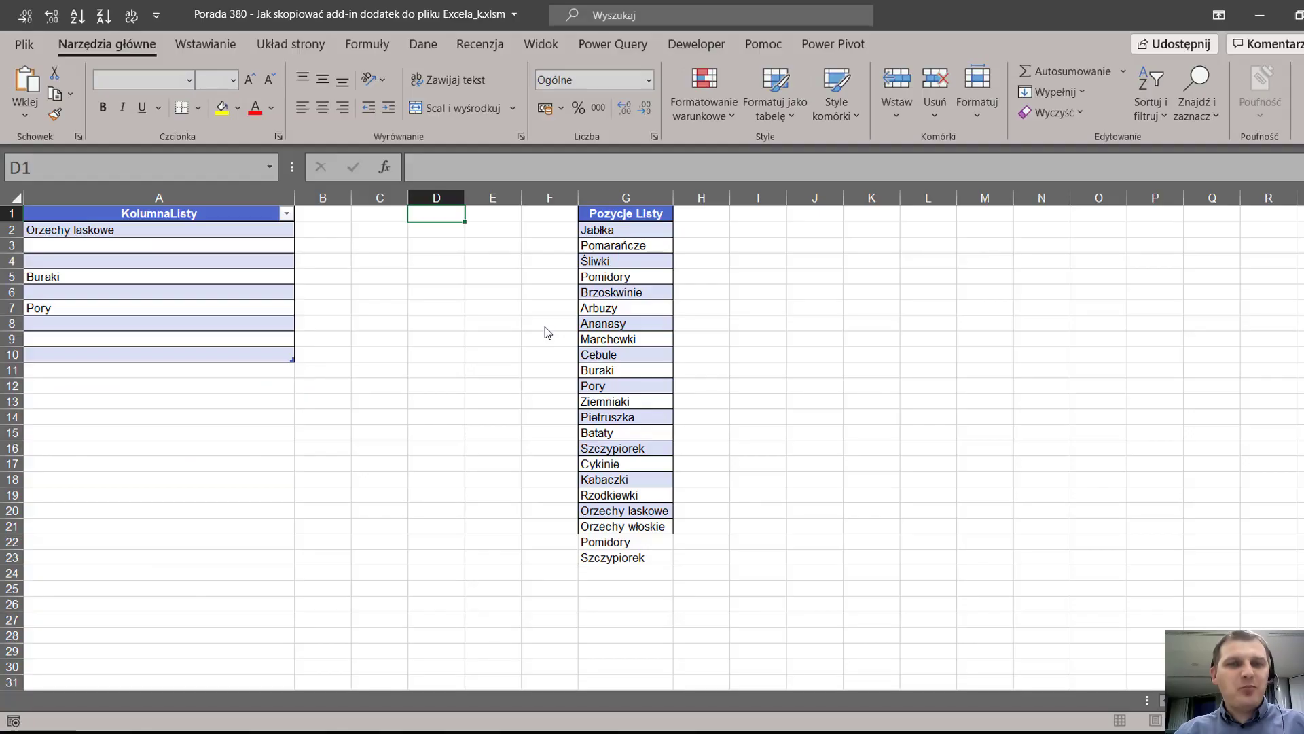
Step: Confirm Ctrl+L still opens List Search with its item list, close it, and open the VBA editor
key(ctrl+l)
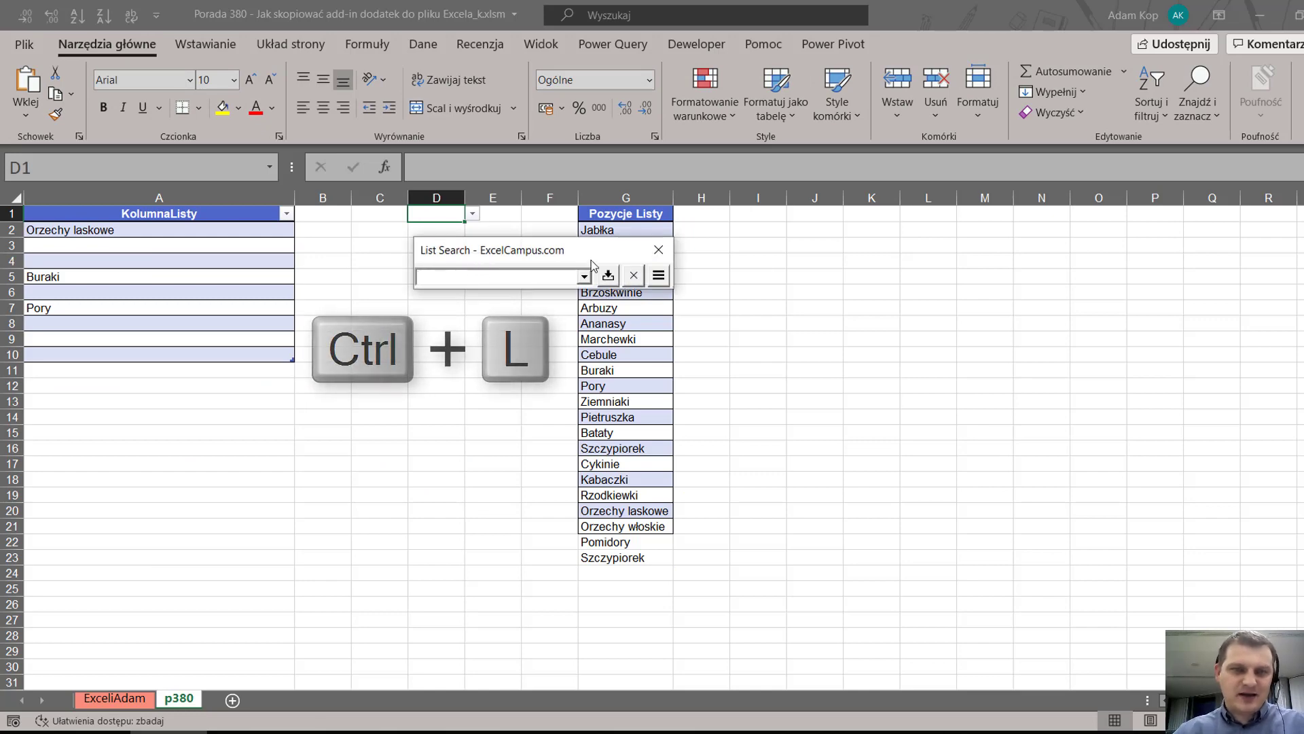
click(584, 276)
key(Escape)
key(Escape)
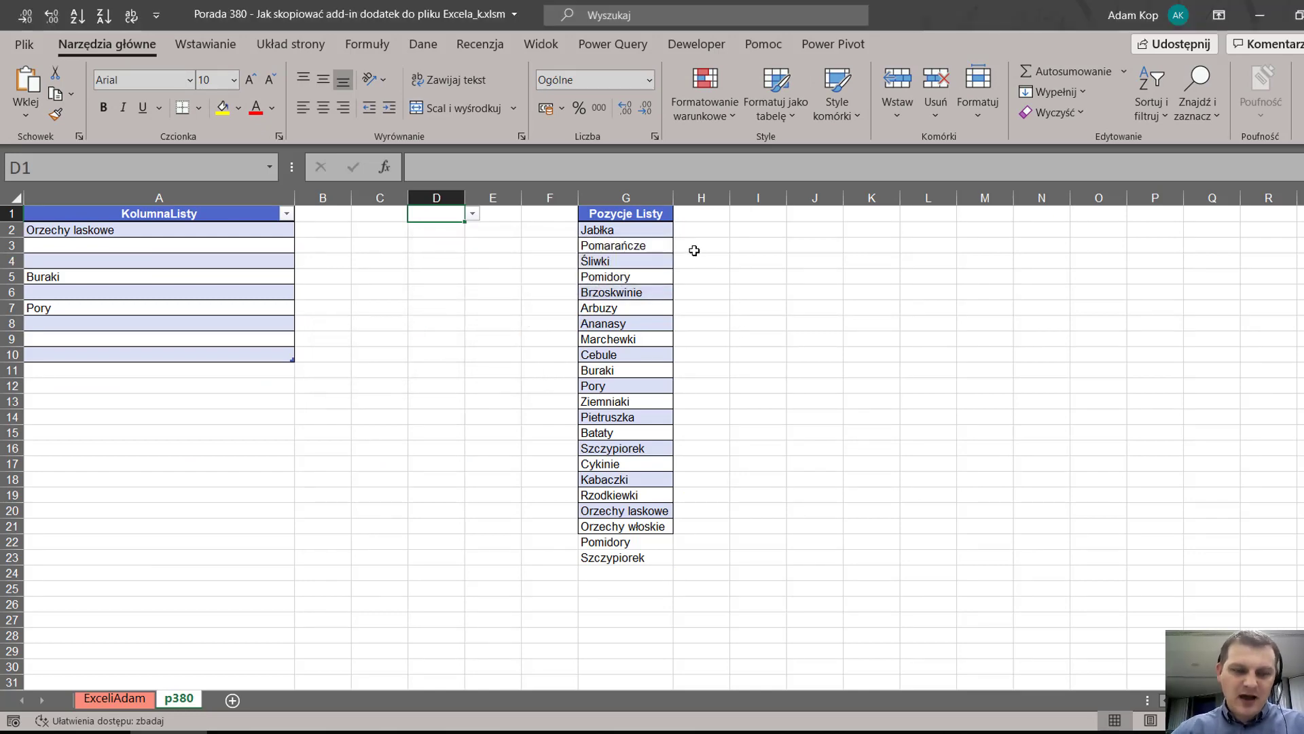
key(alt+F11)
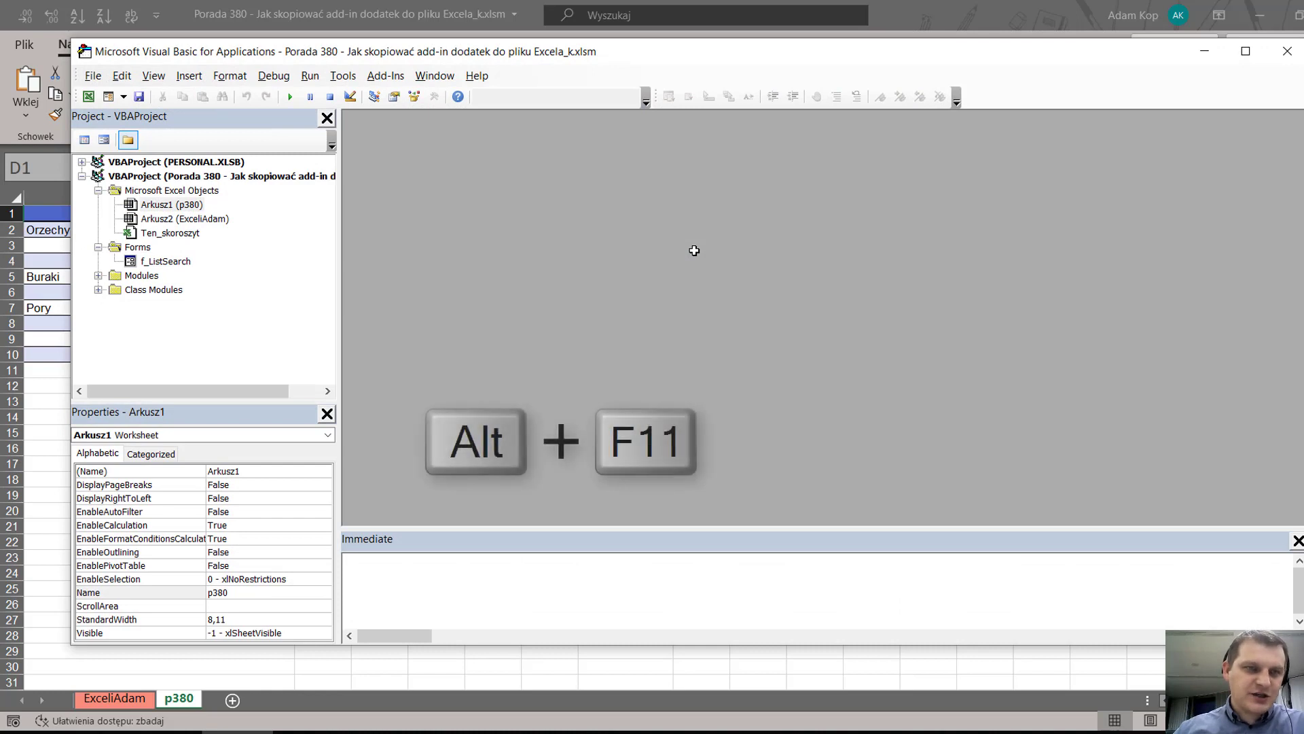
Step: Expand the Porada 380 project's Modules and Class Modules, selecting m_CopyClipboard and m_Ribbon
click(82, 176)
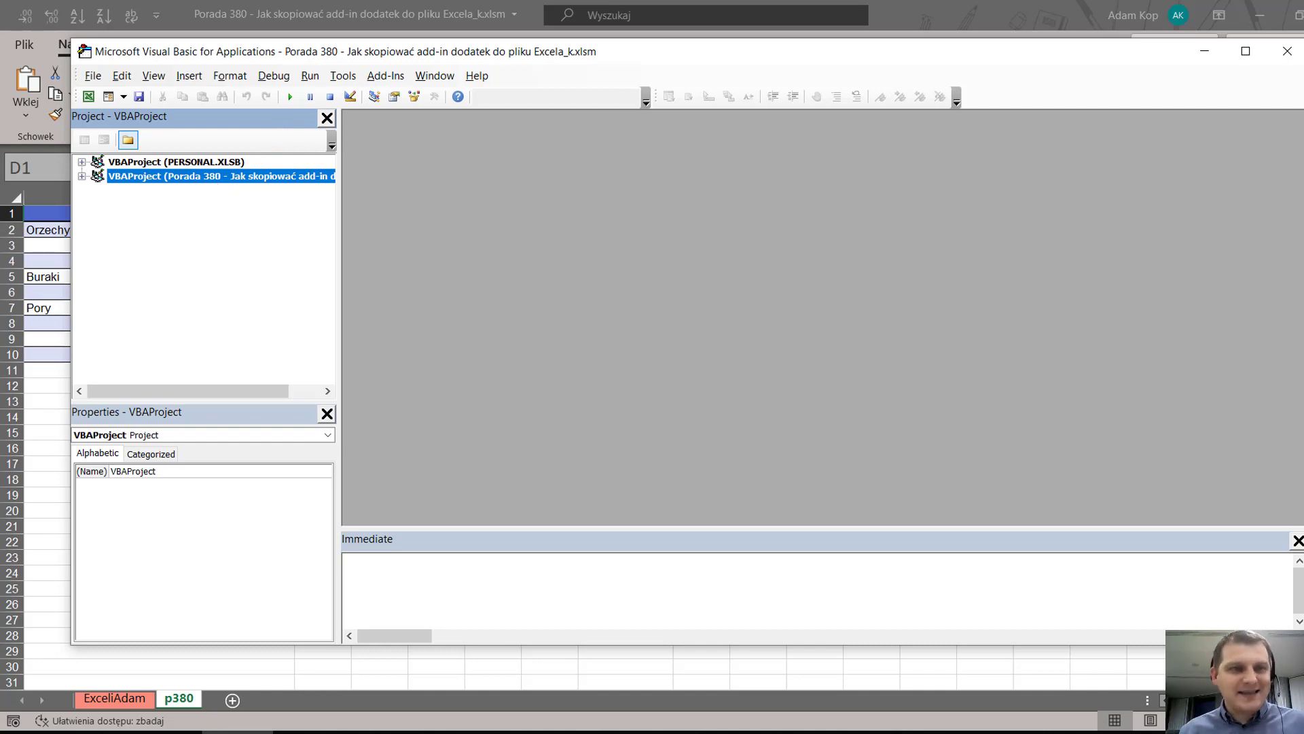
click(82, 175)
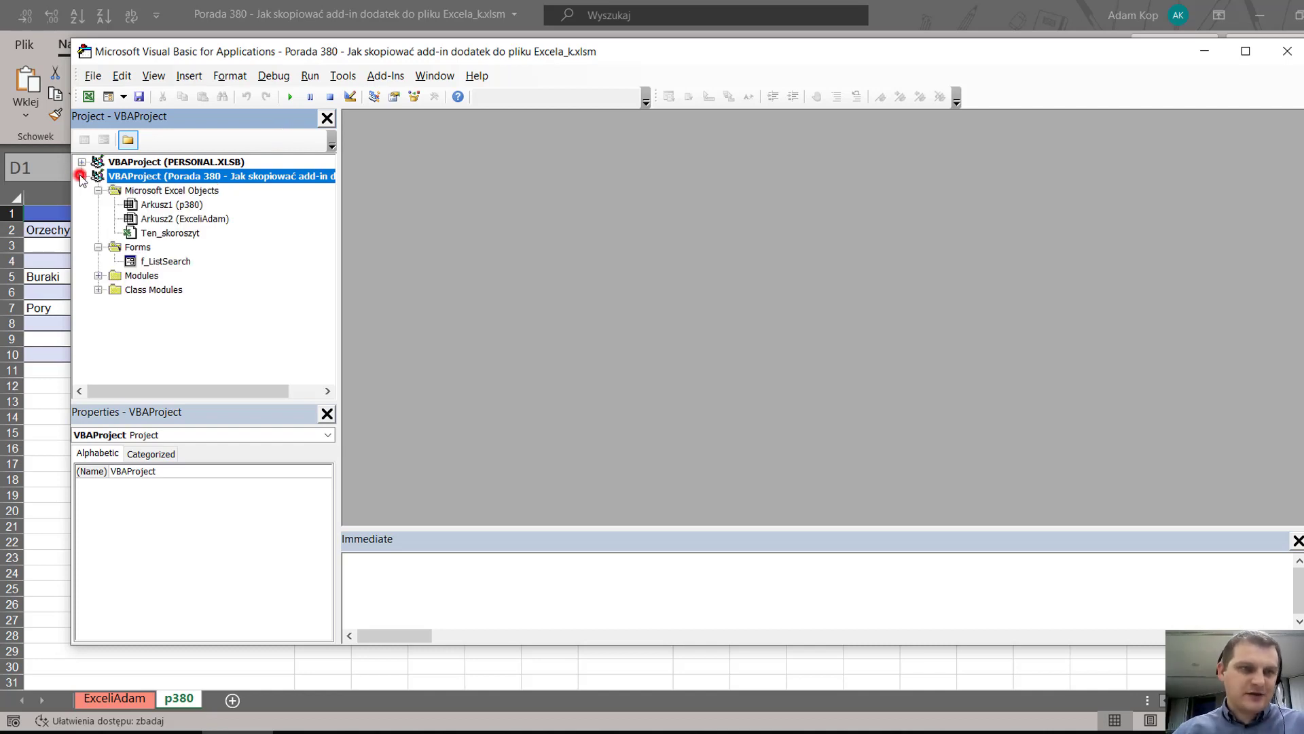
click(99, 275)
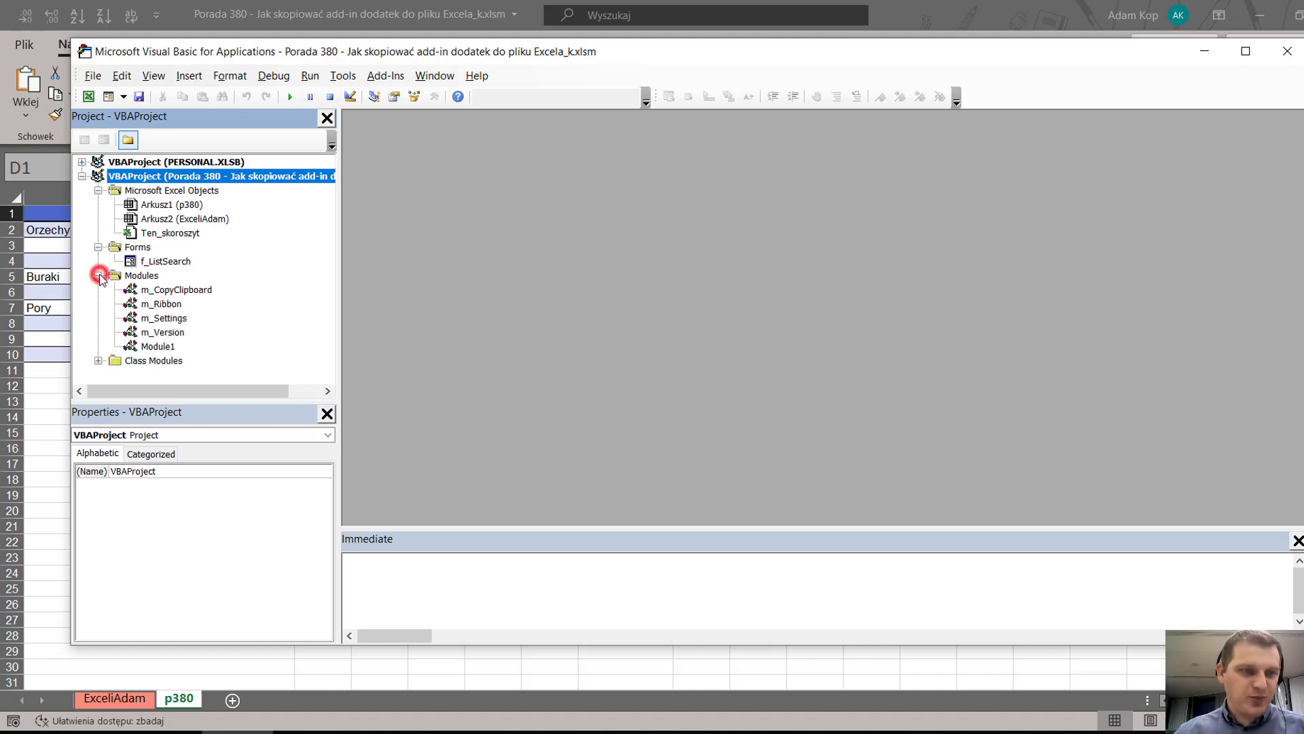
click(98, 360)
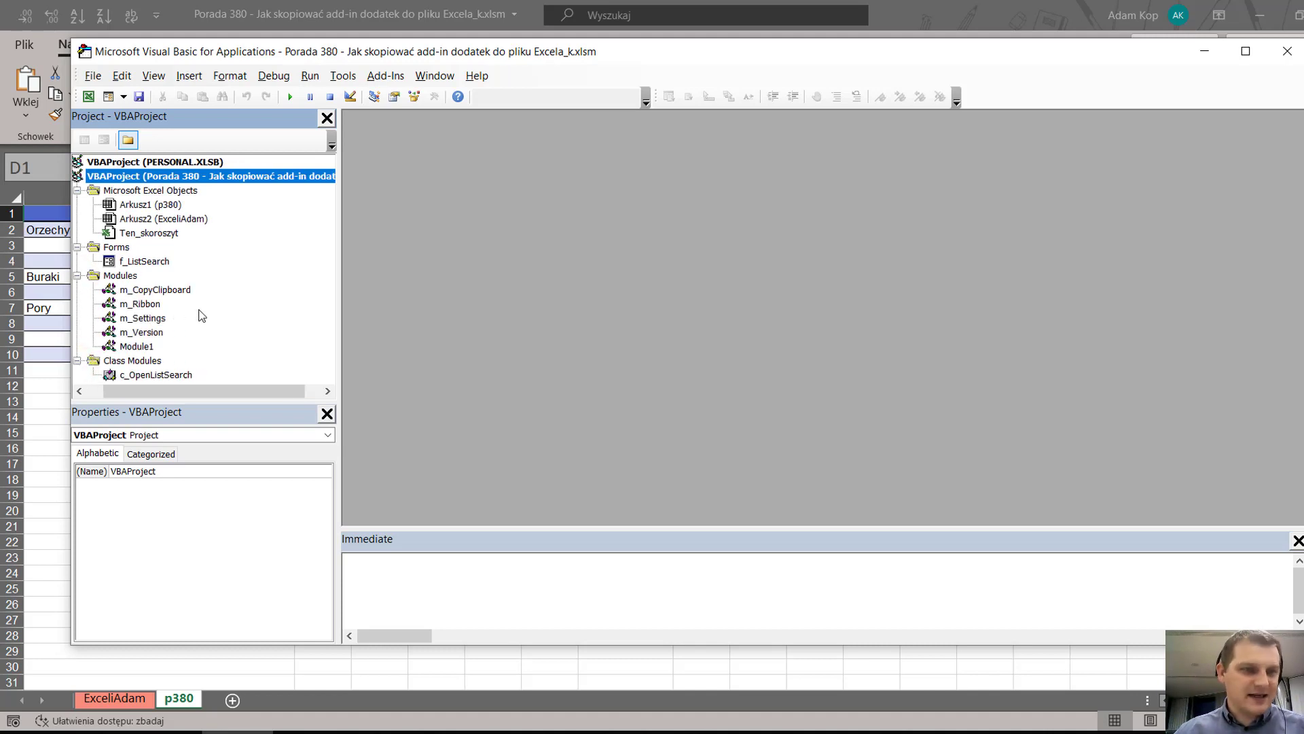
click(178, 290)
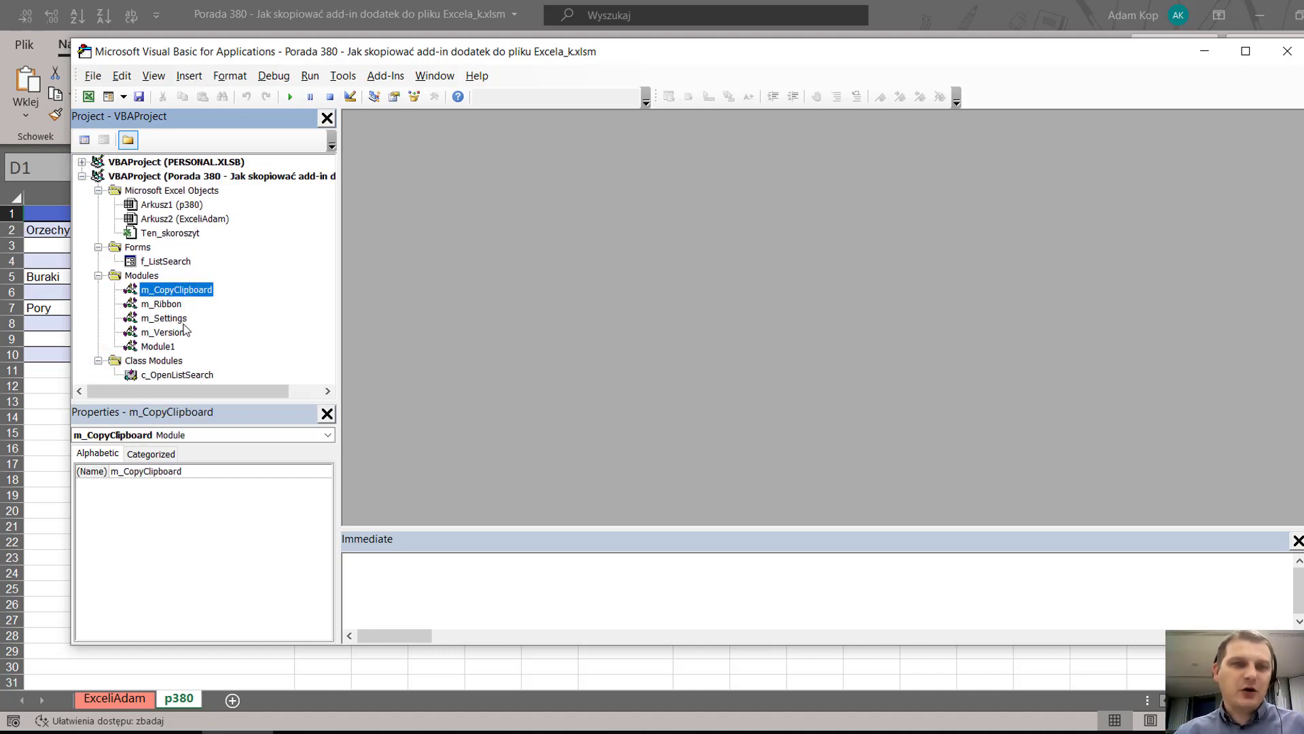
click(168, 305)
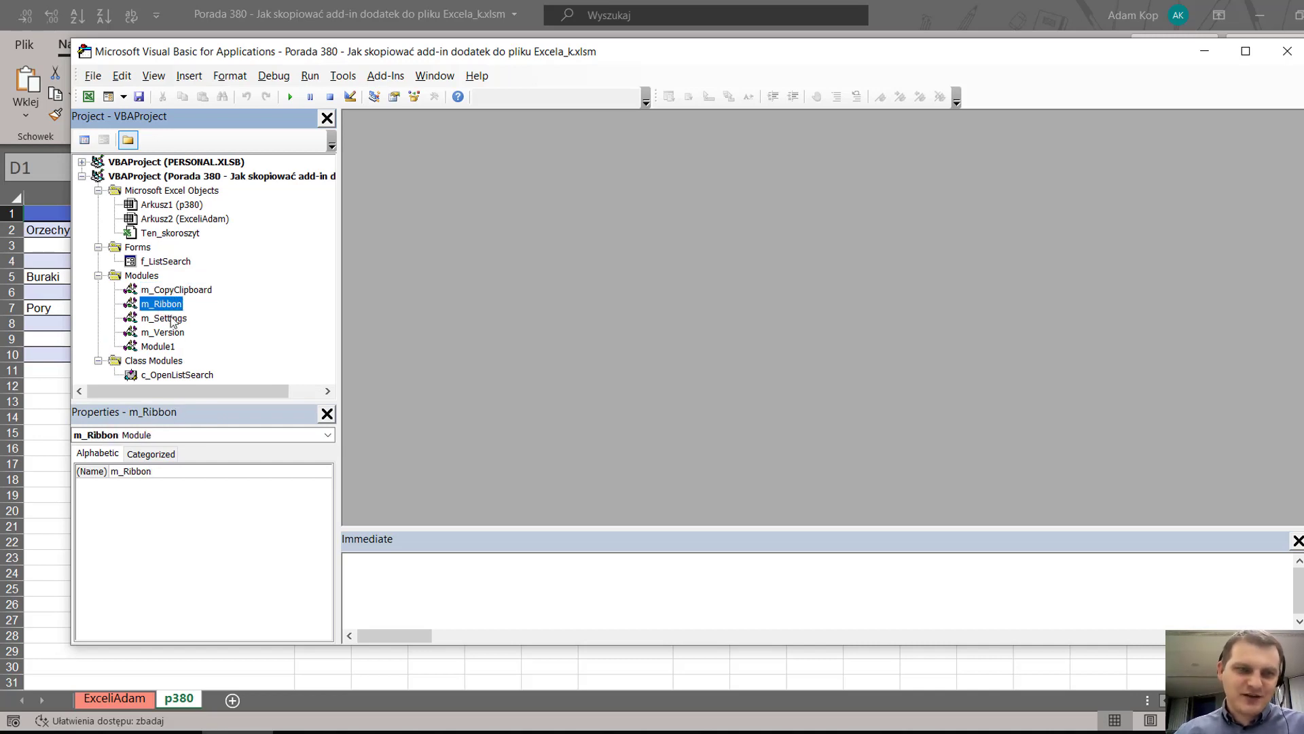
Step: Read through the m_Version module's code, close it, and return to the worksheet
double_click(163, 332)
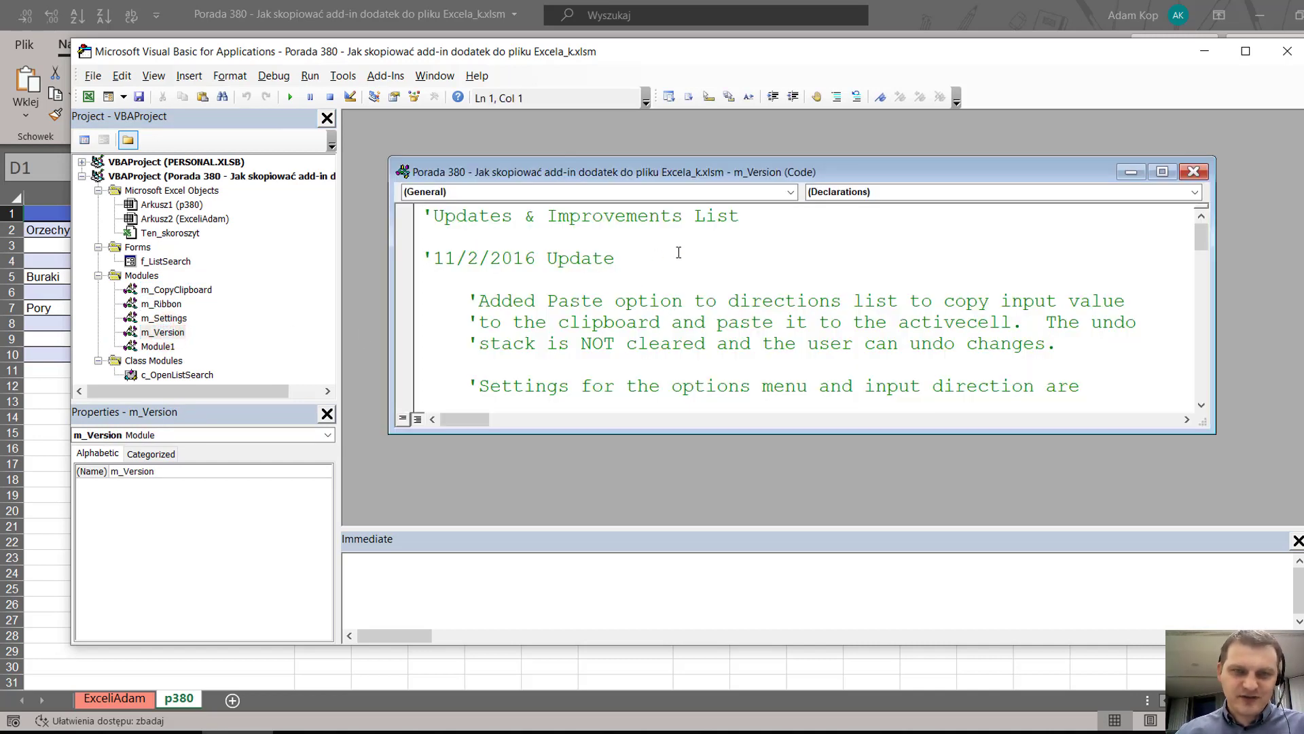
scroll(679, 252, down, 5)
scroll(680, 265, down, 5)
scroll(679, 272, down, 5)
scroll(681, 280, down, 5)
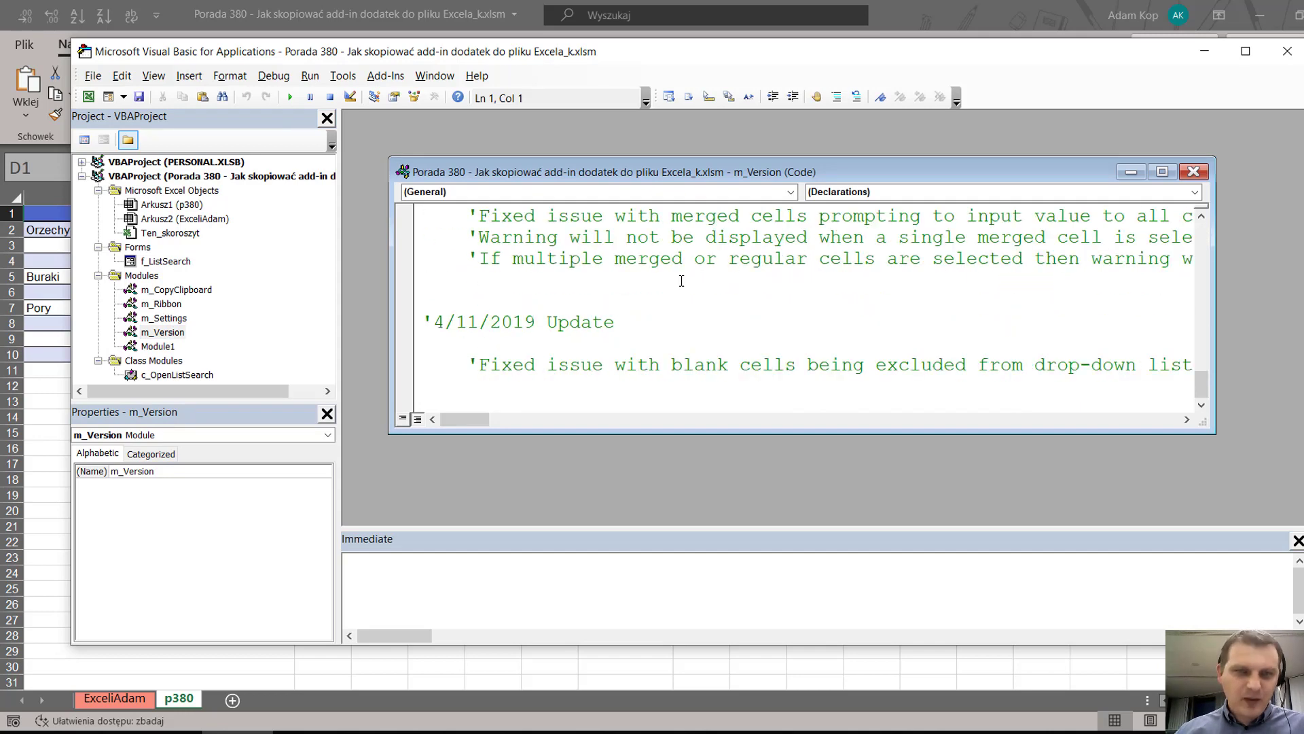
click(1193, 171)
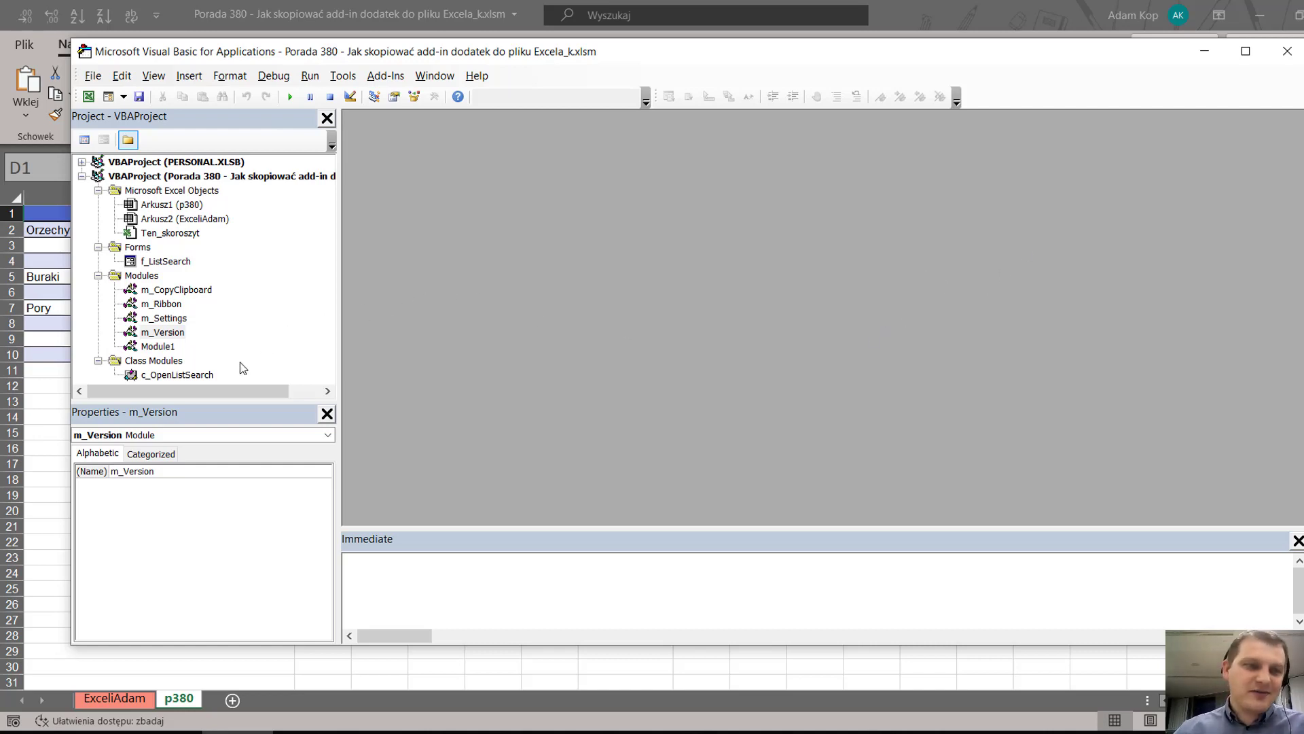
click(48, 405)
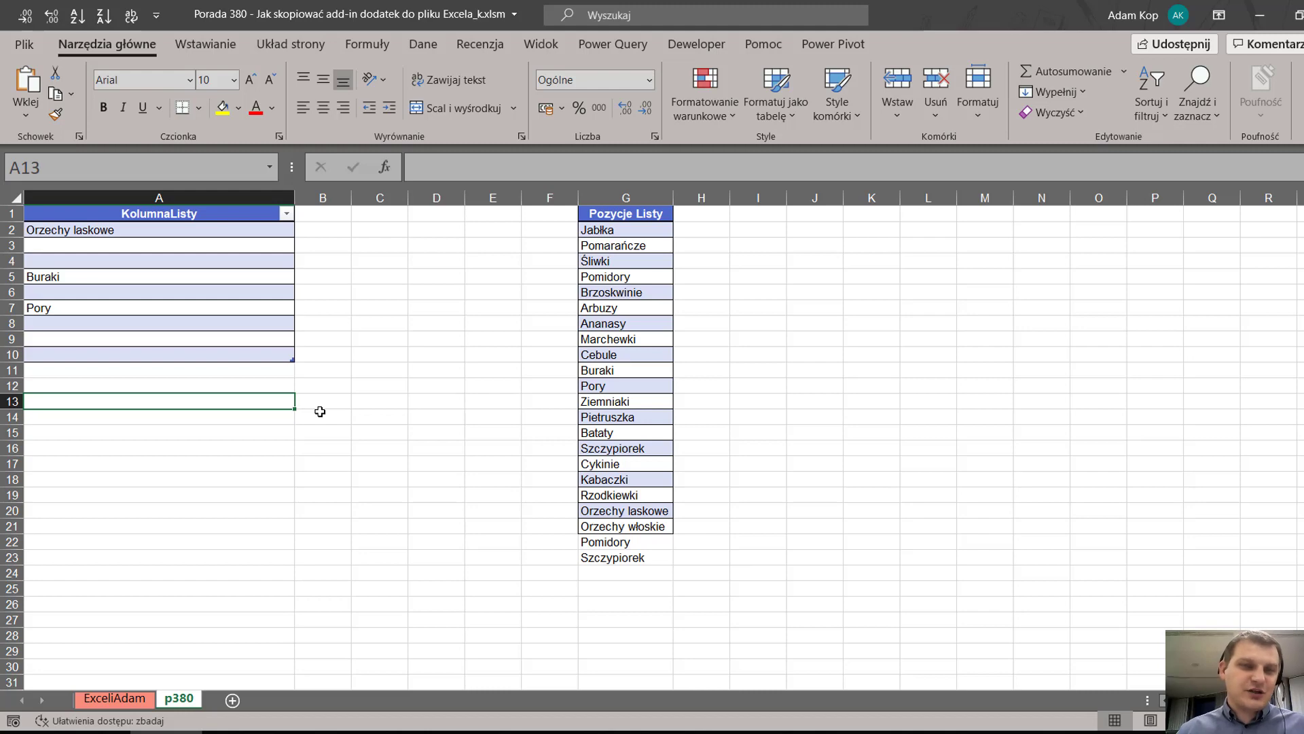
Step: Switch to the Firefox window showing the excelcampus.com List Search add-in article
click(876, 725)
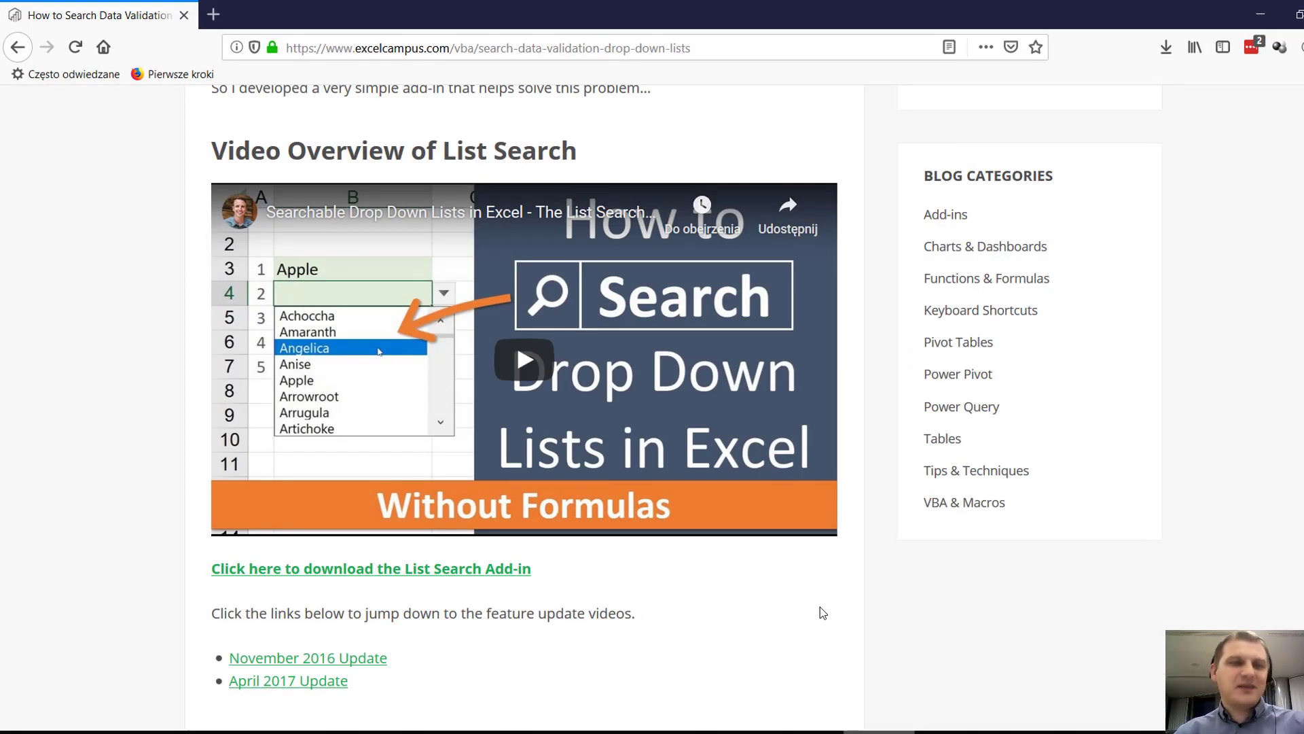